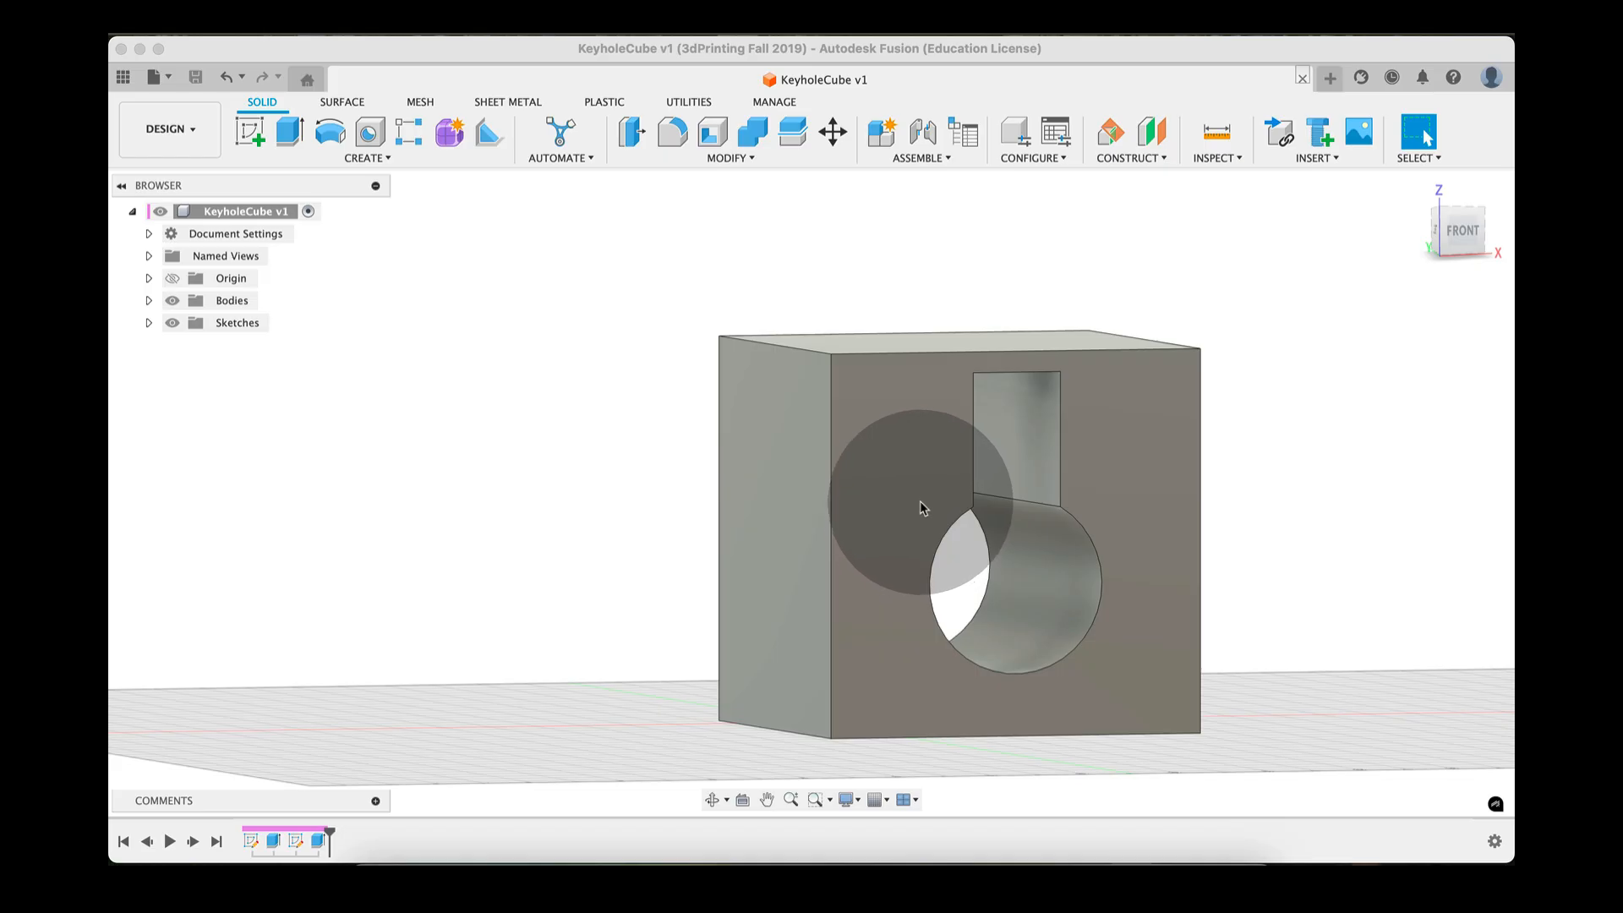
Expand the design's sketch and body folders to list their contents
mouse_move(911, 500)
shift+middle_down()
mouse_move(829, 531)
mouse_move(848, 498)
shift+middle_up()
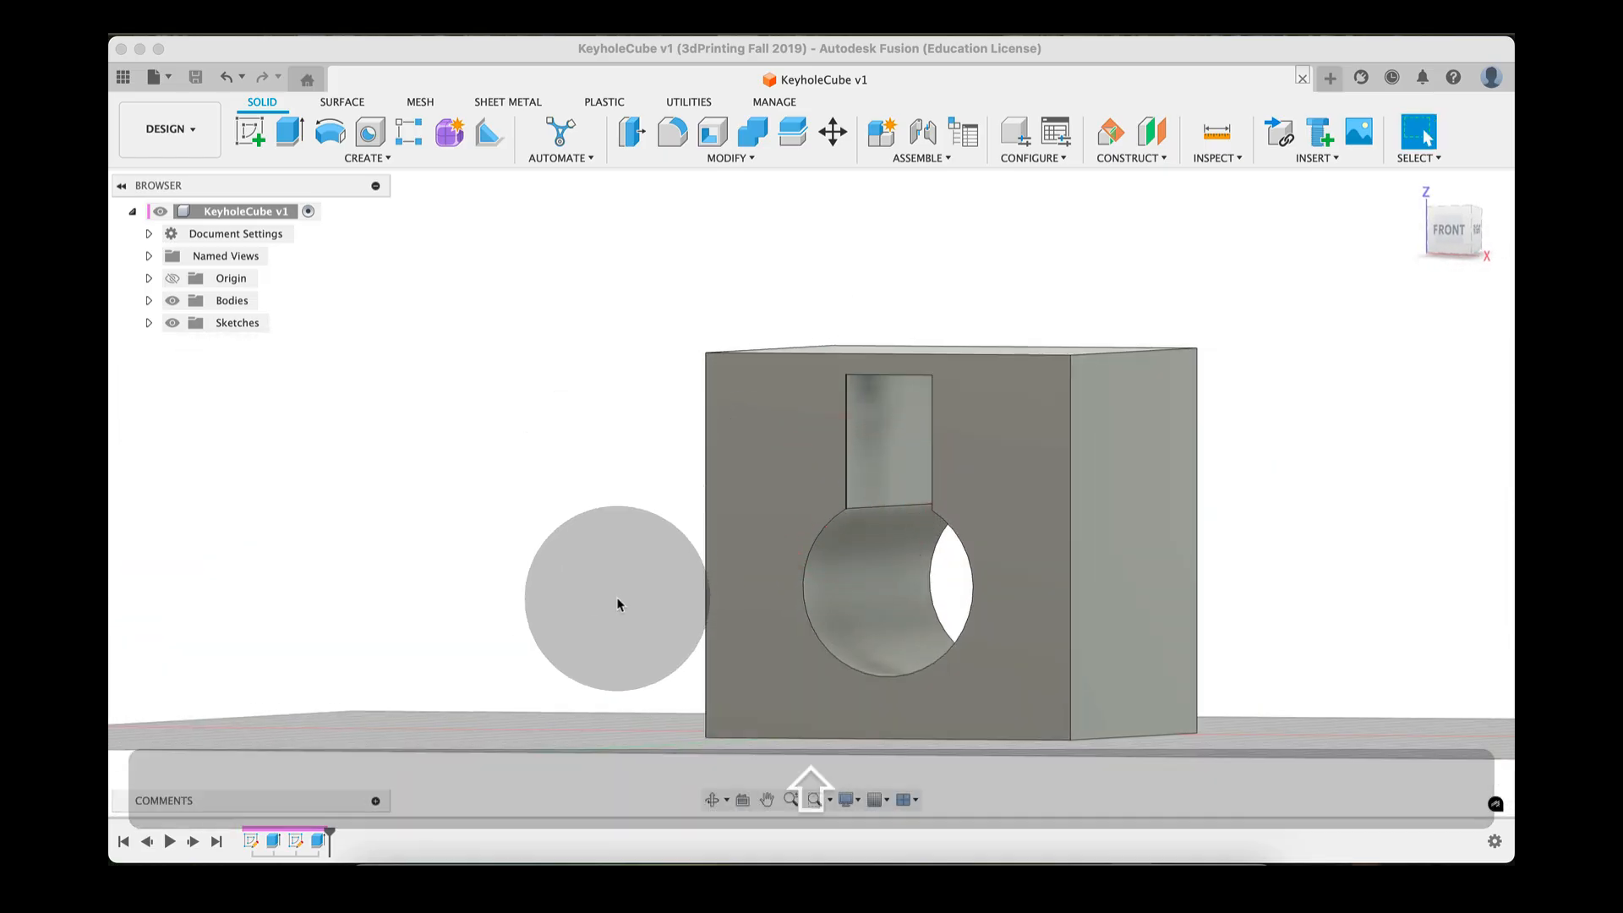
click(149, 323)
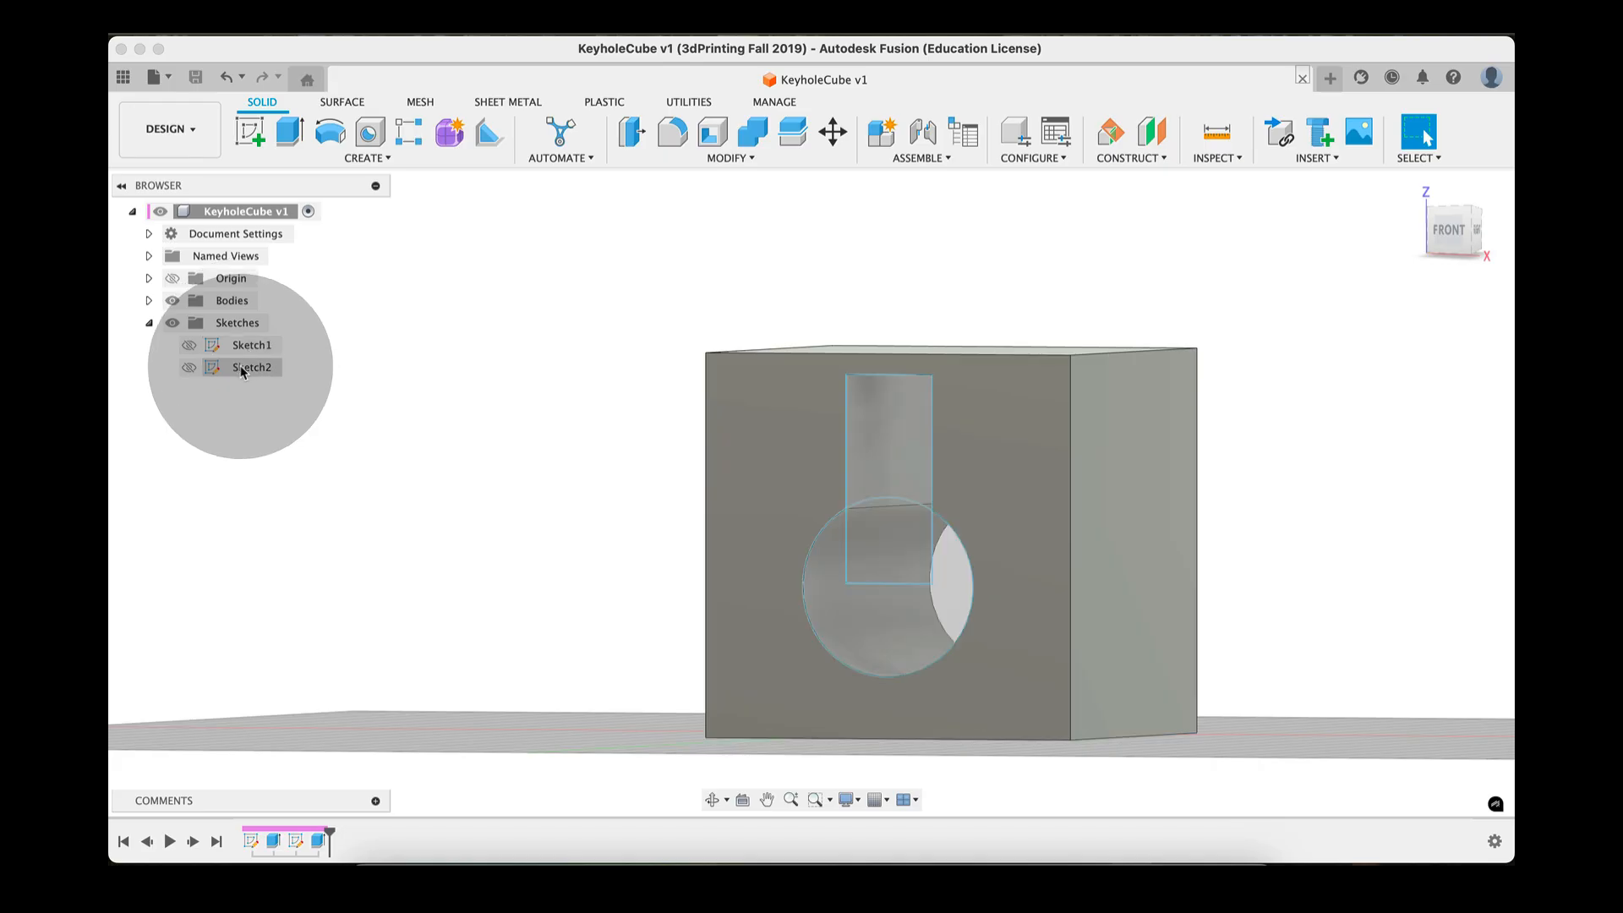
click(149, 300)
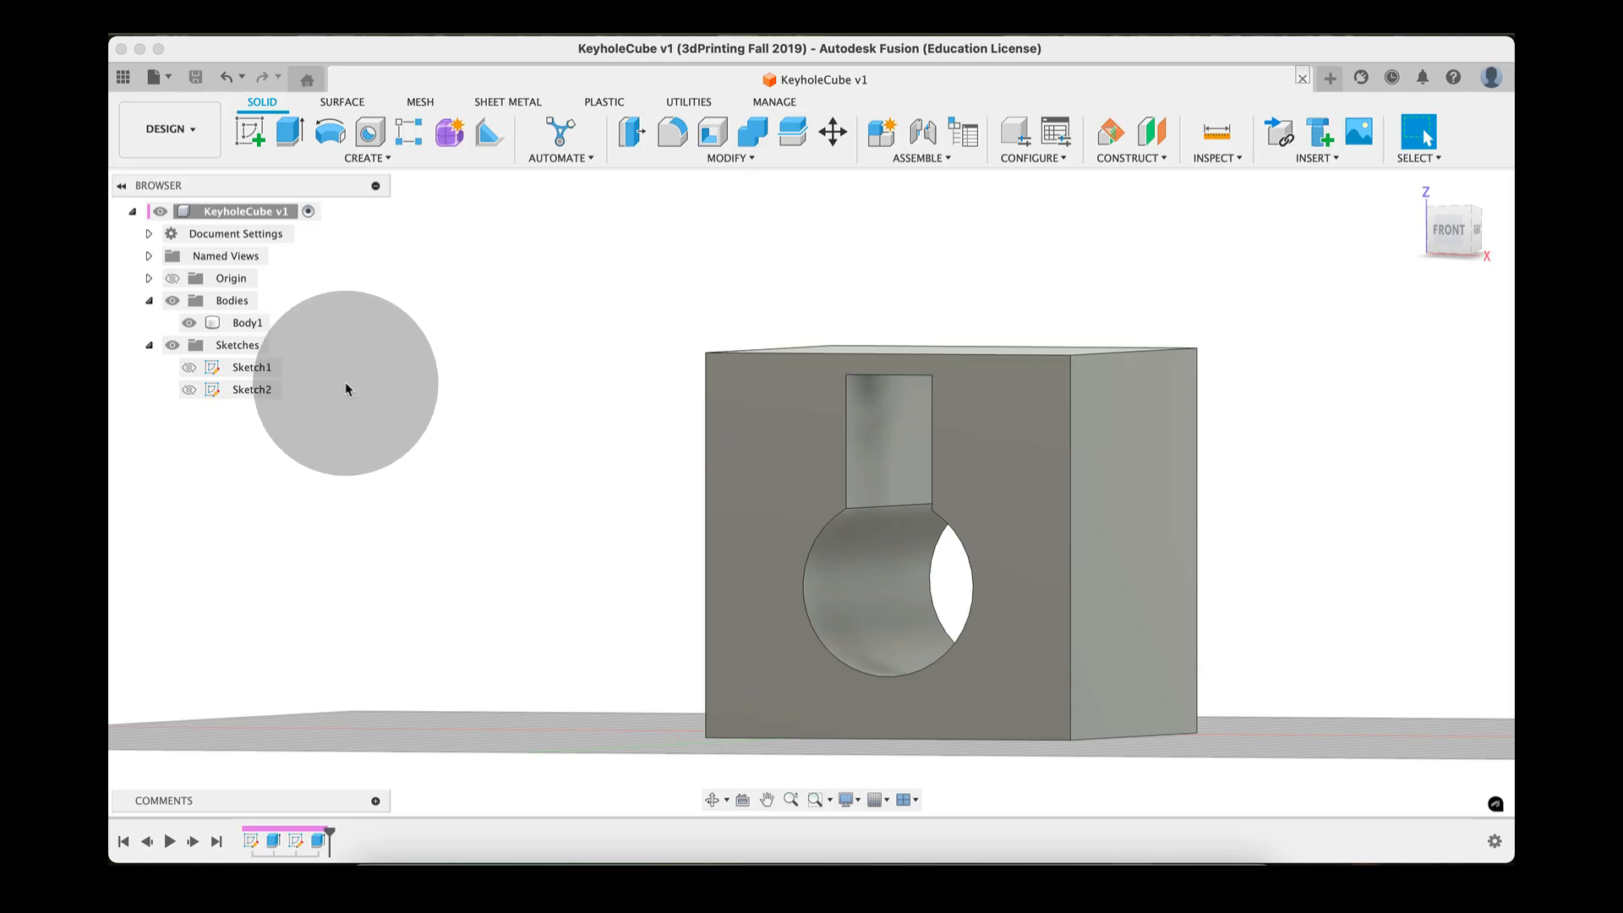
click(387, 387)
shift+middle_drag(264, 347, 308, 365)
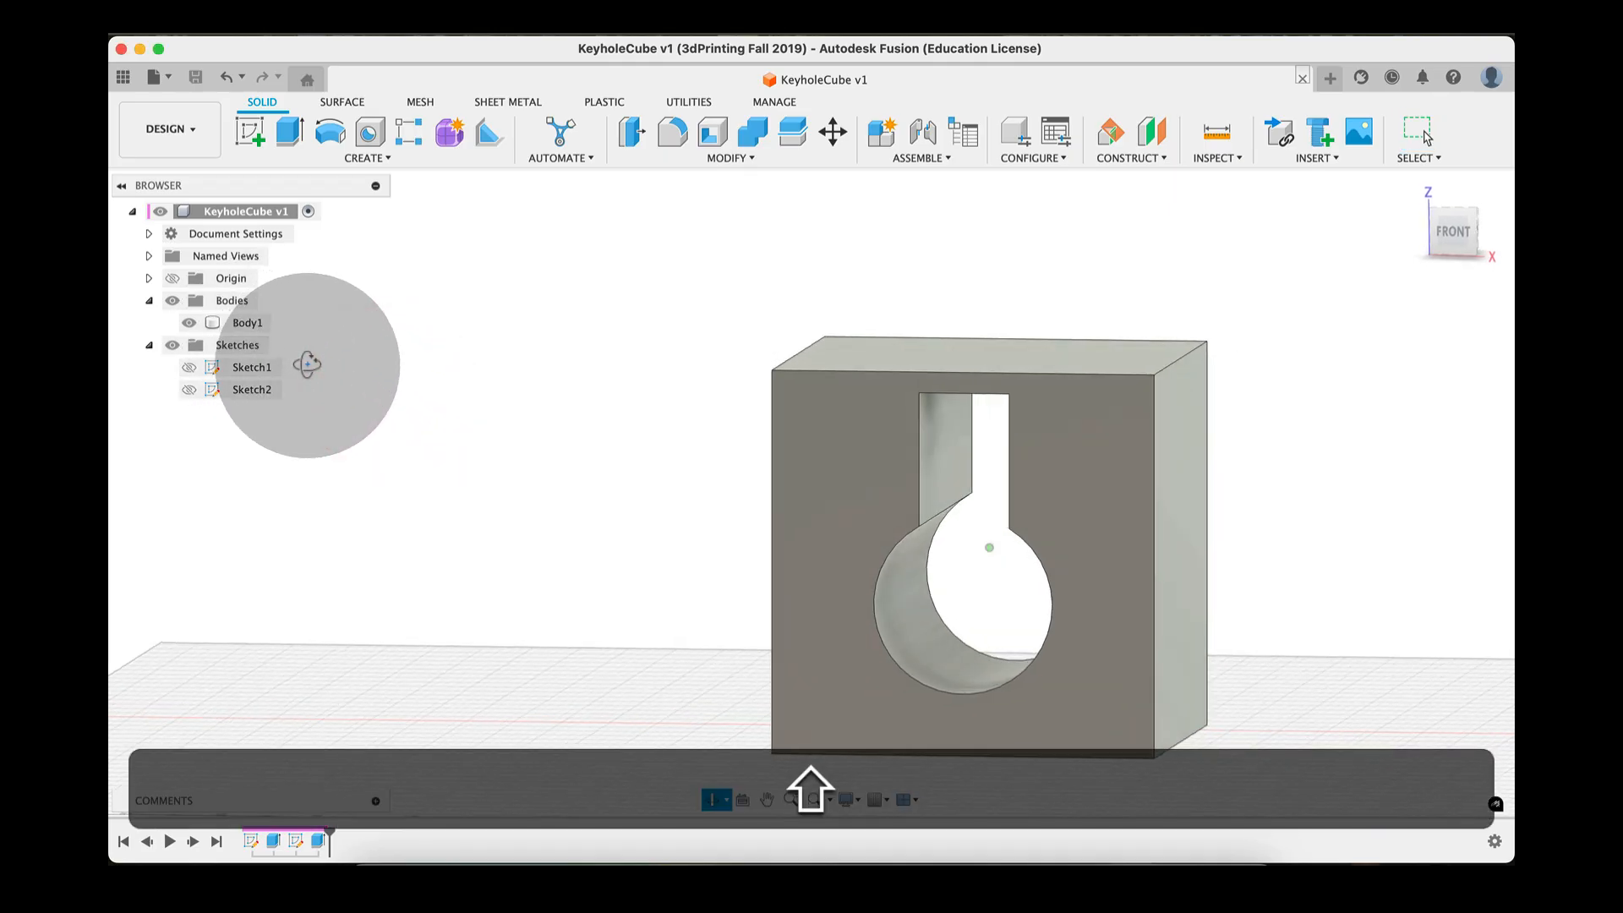
Rename Body1 as KeyholeCube
click(244, 322)
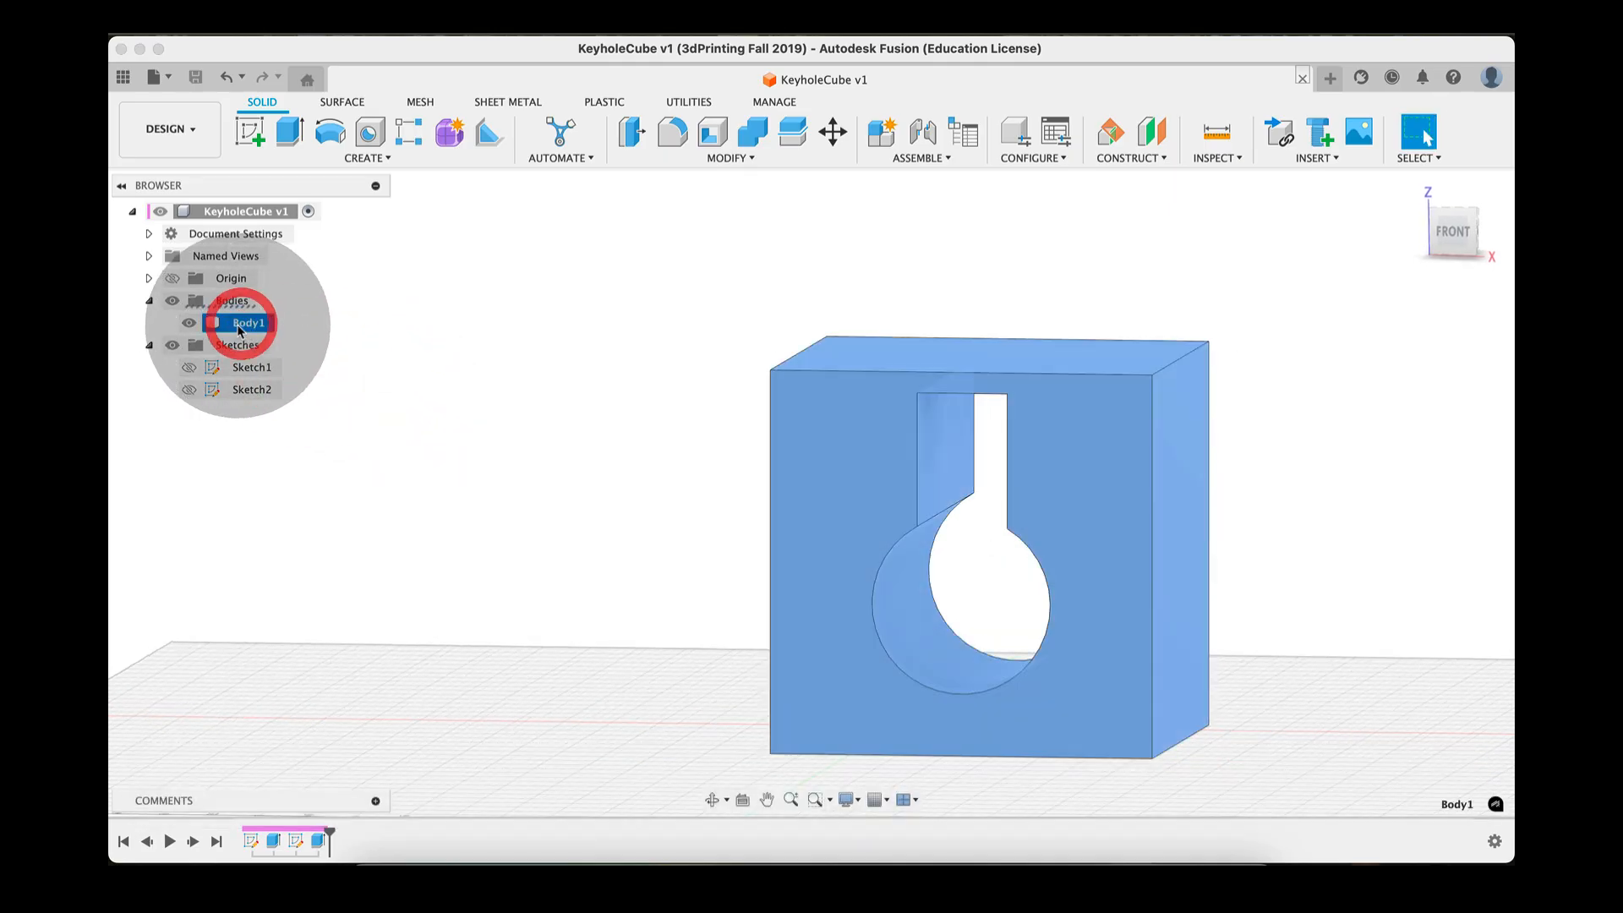
double_click(228, 324)
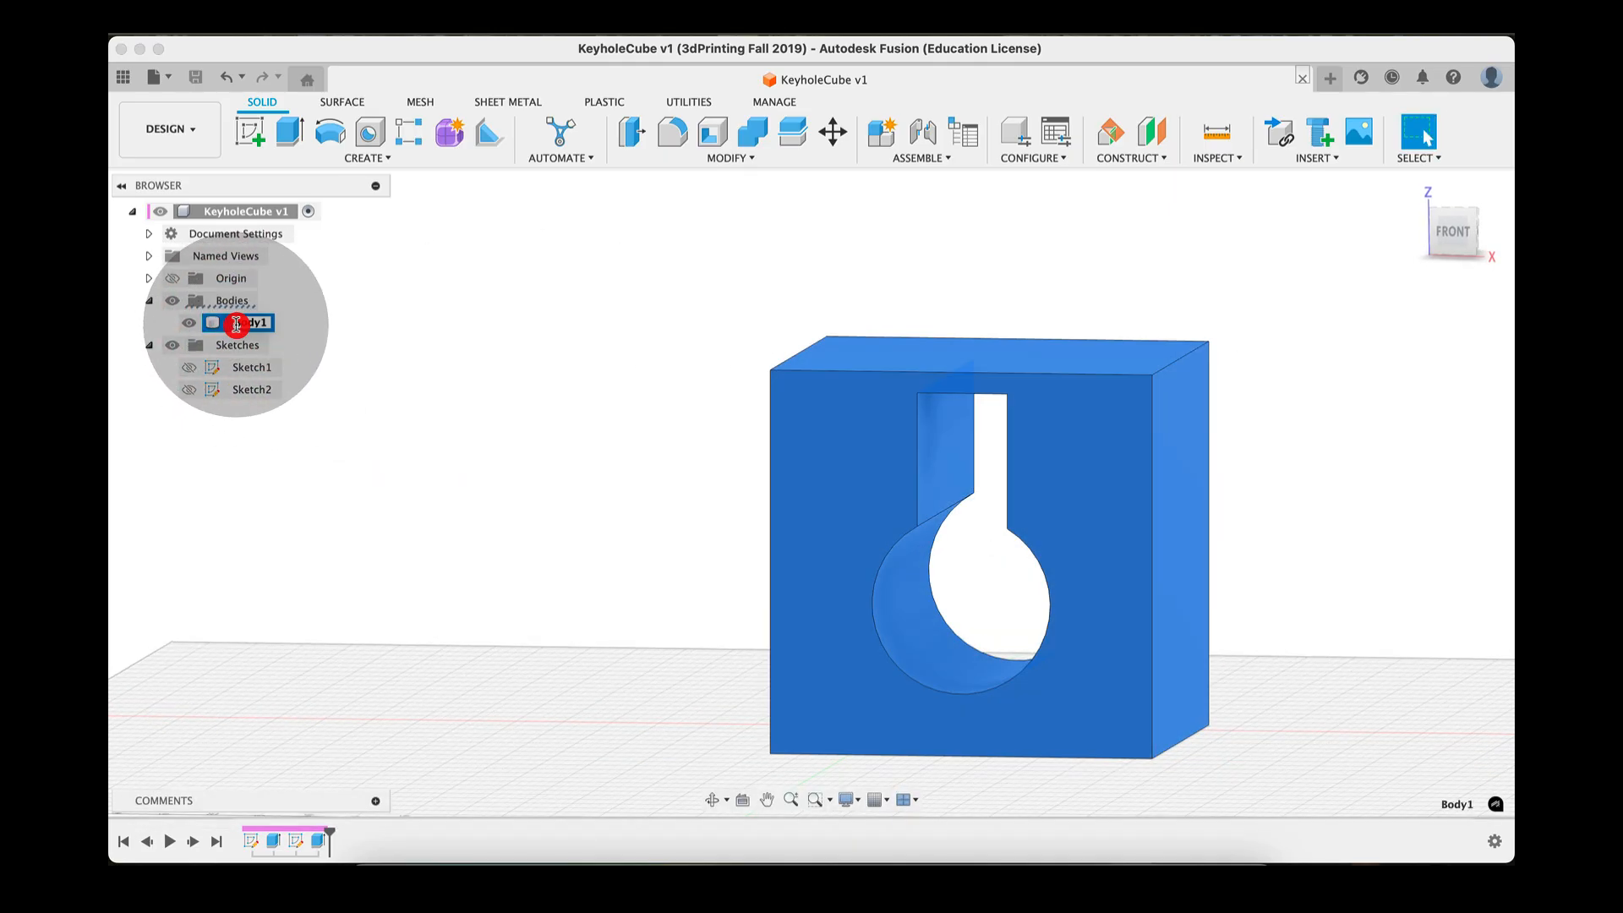
click(279, 323)
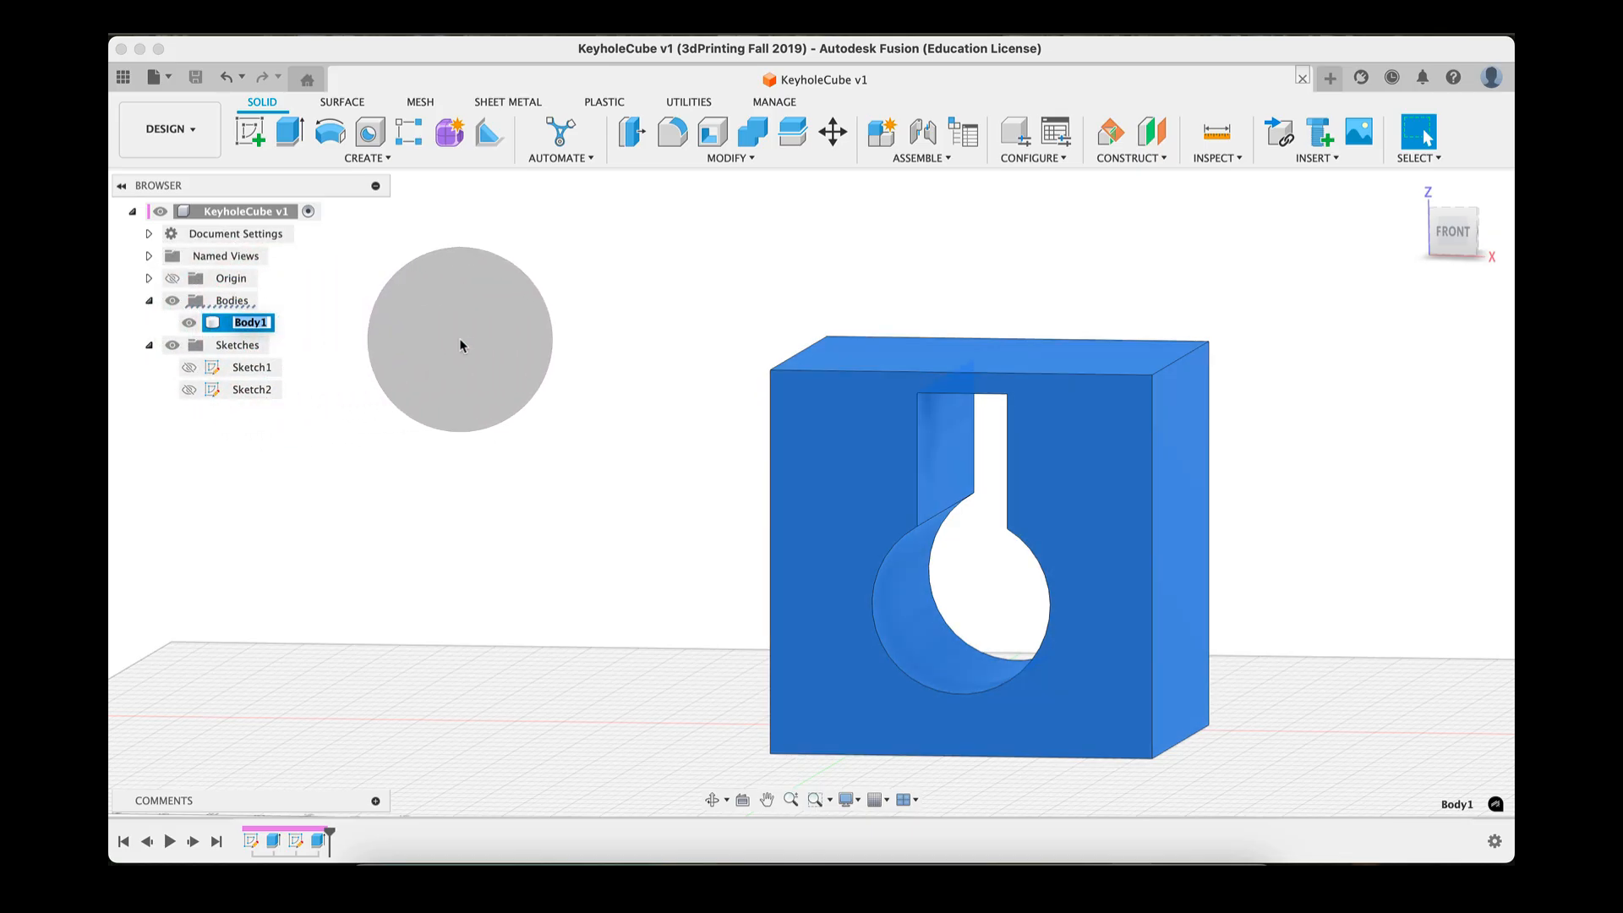
text(KeyholeCube)
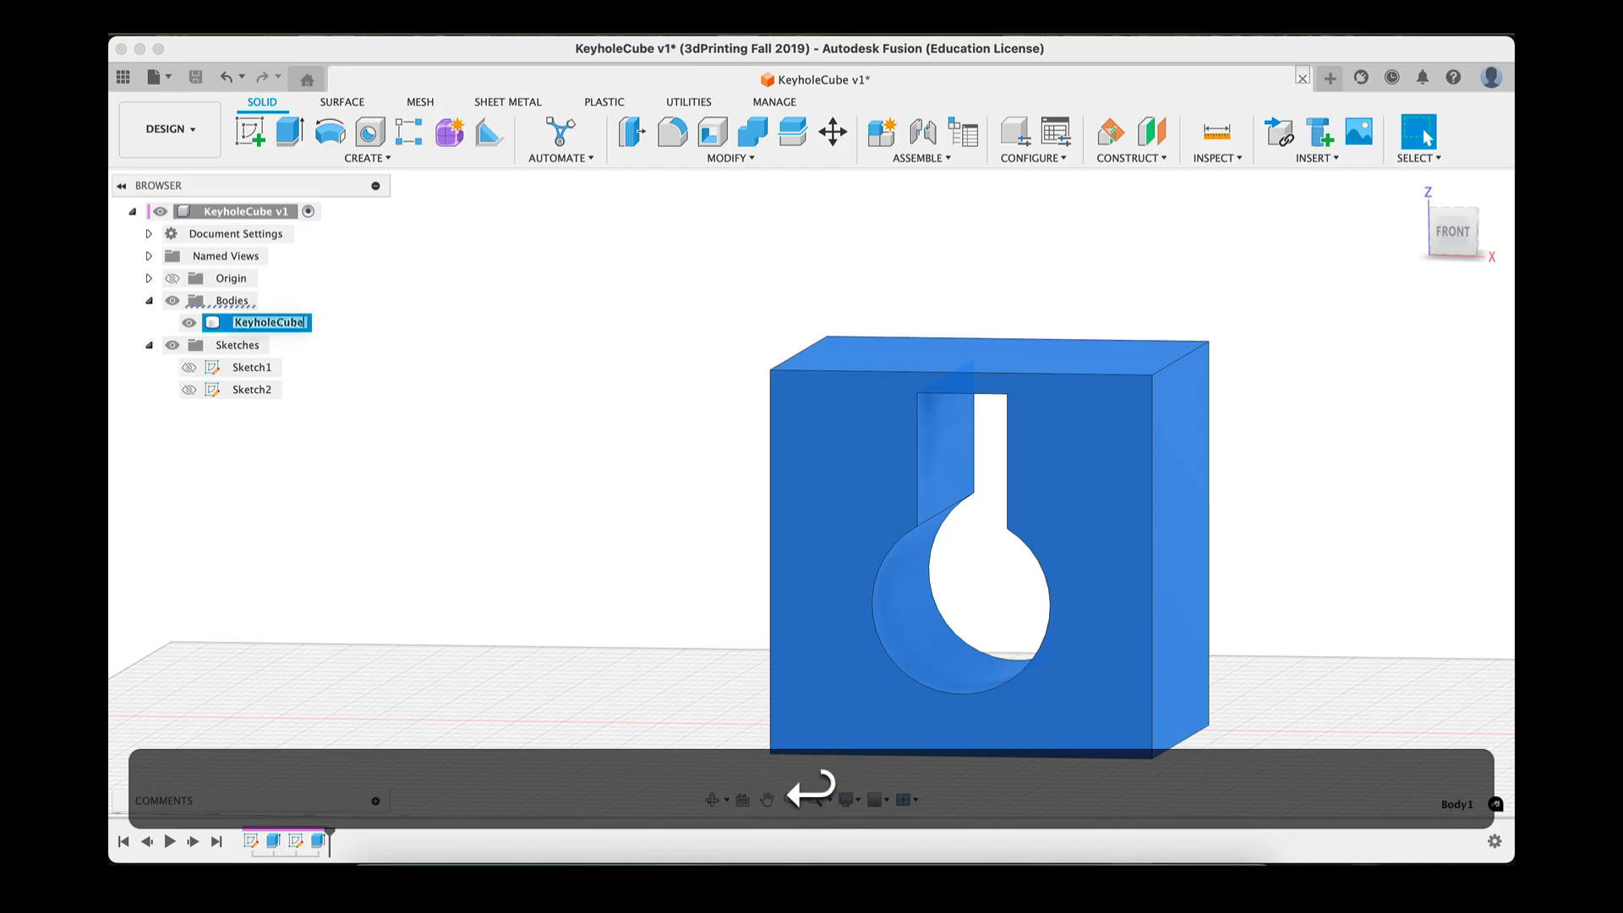
Rename Sketch1 as Cube and Sketch2 as keyhole
click(253, 369)
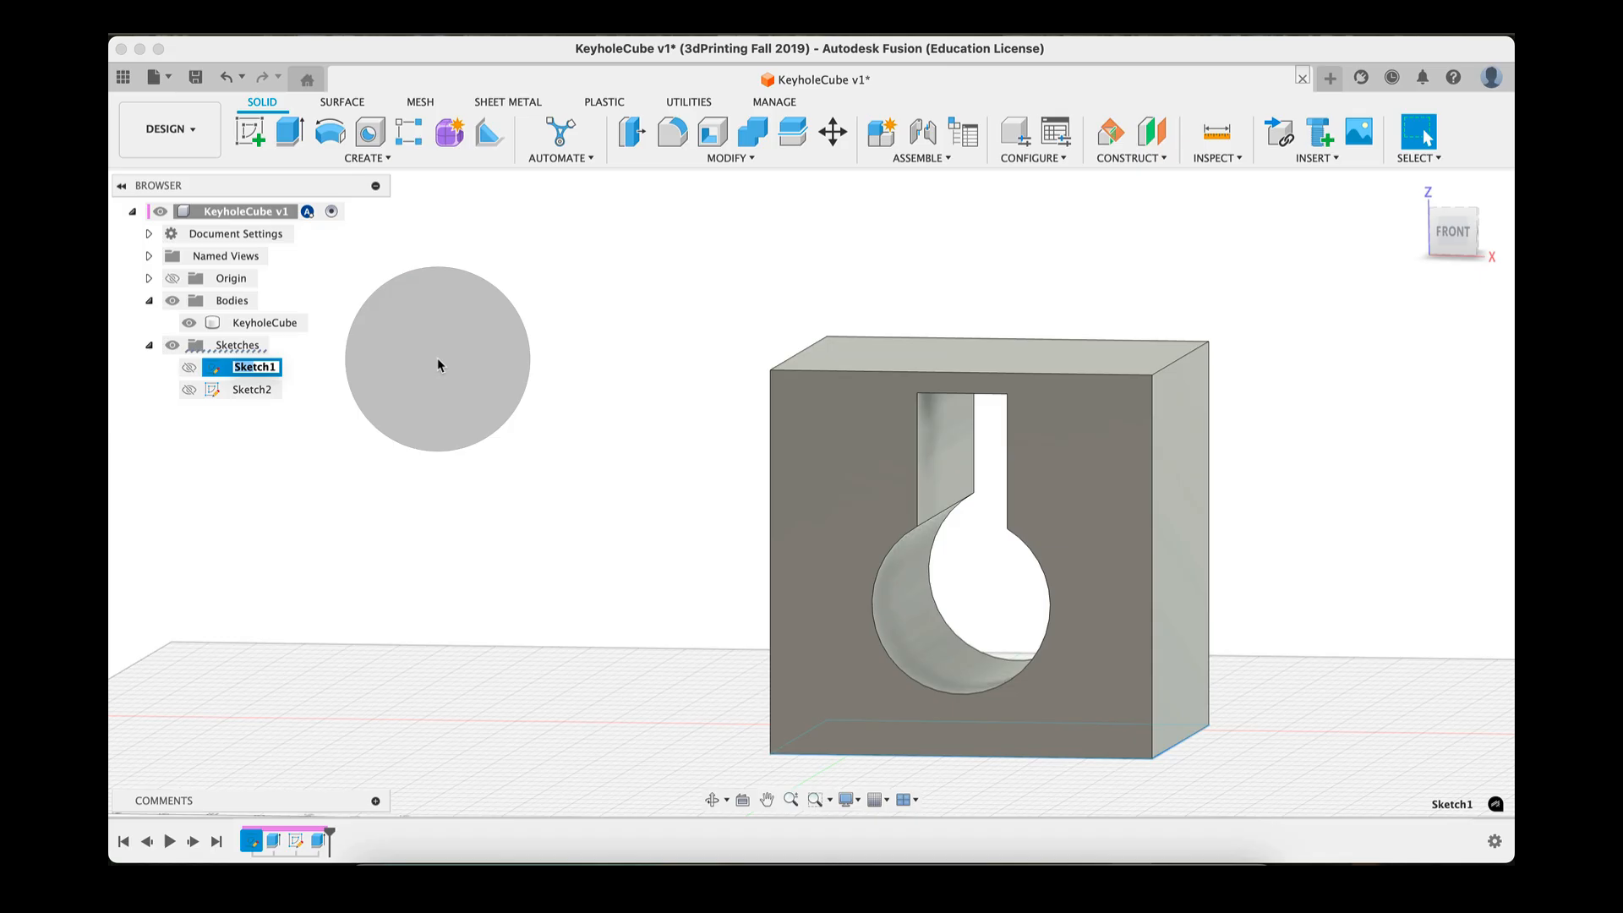
key(shift+super+Right)
text(Cube)
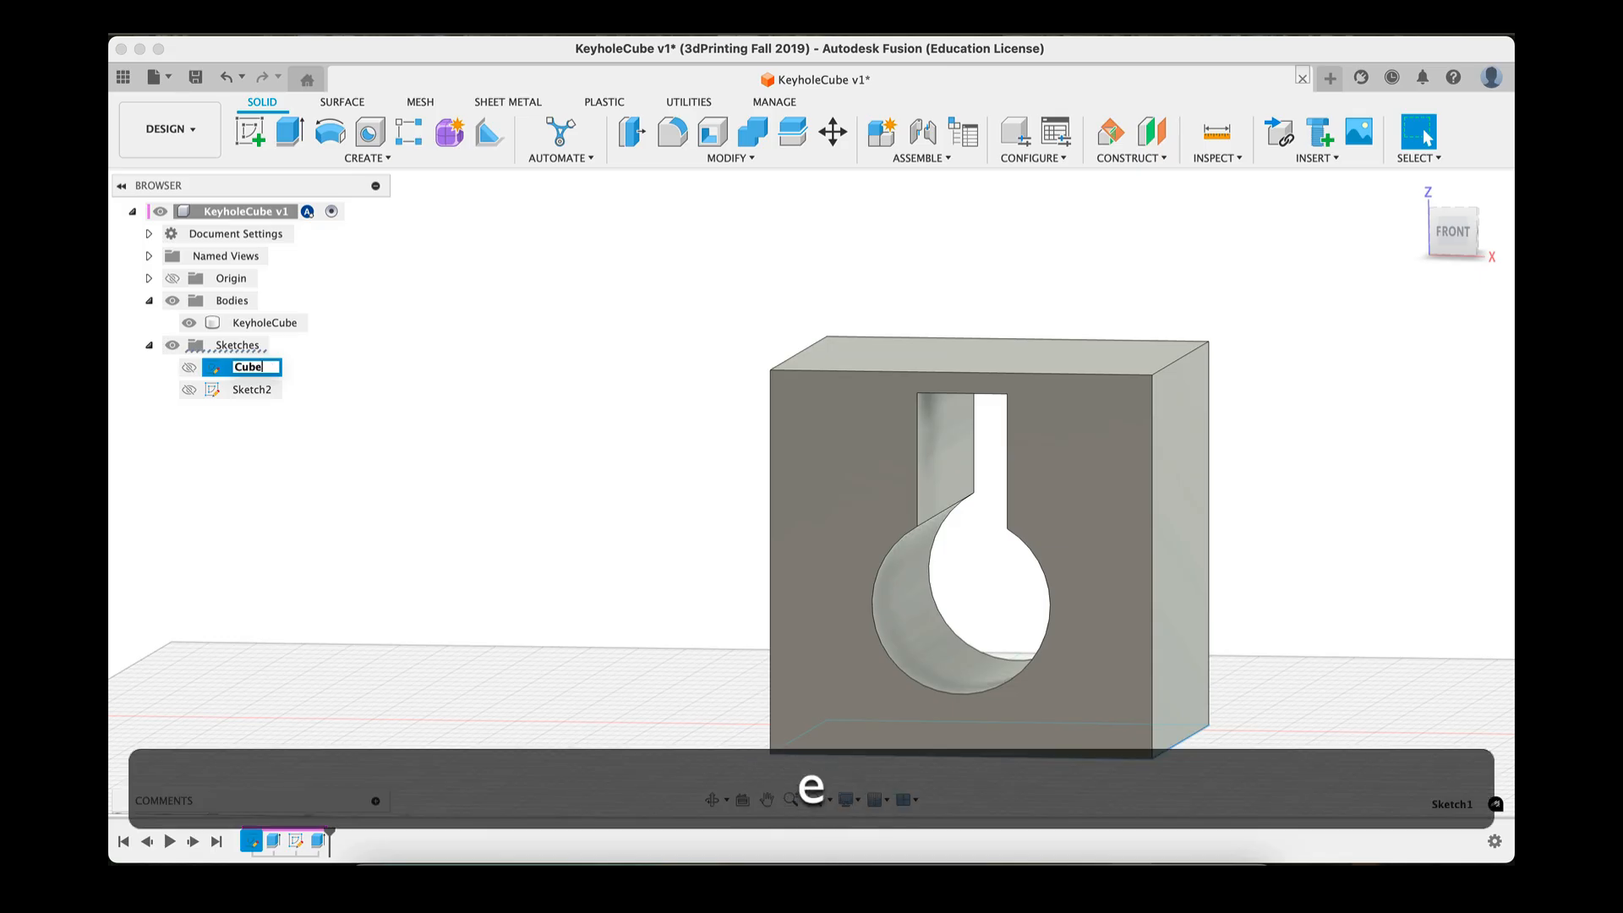
key(Return)
double_click(265, 390)
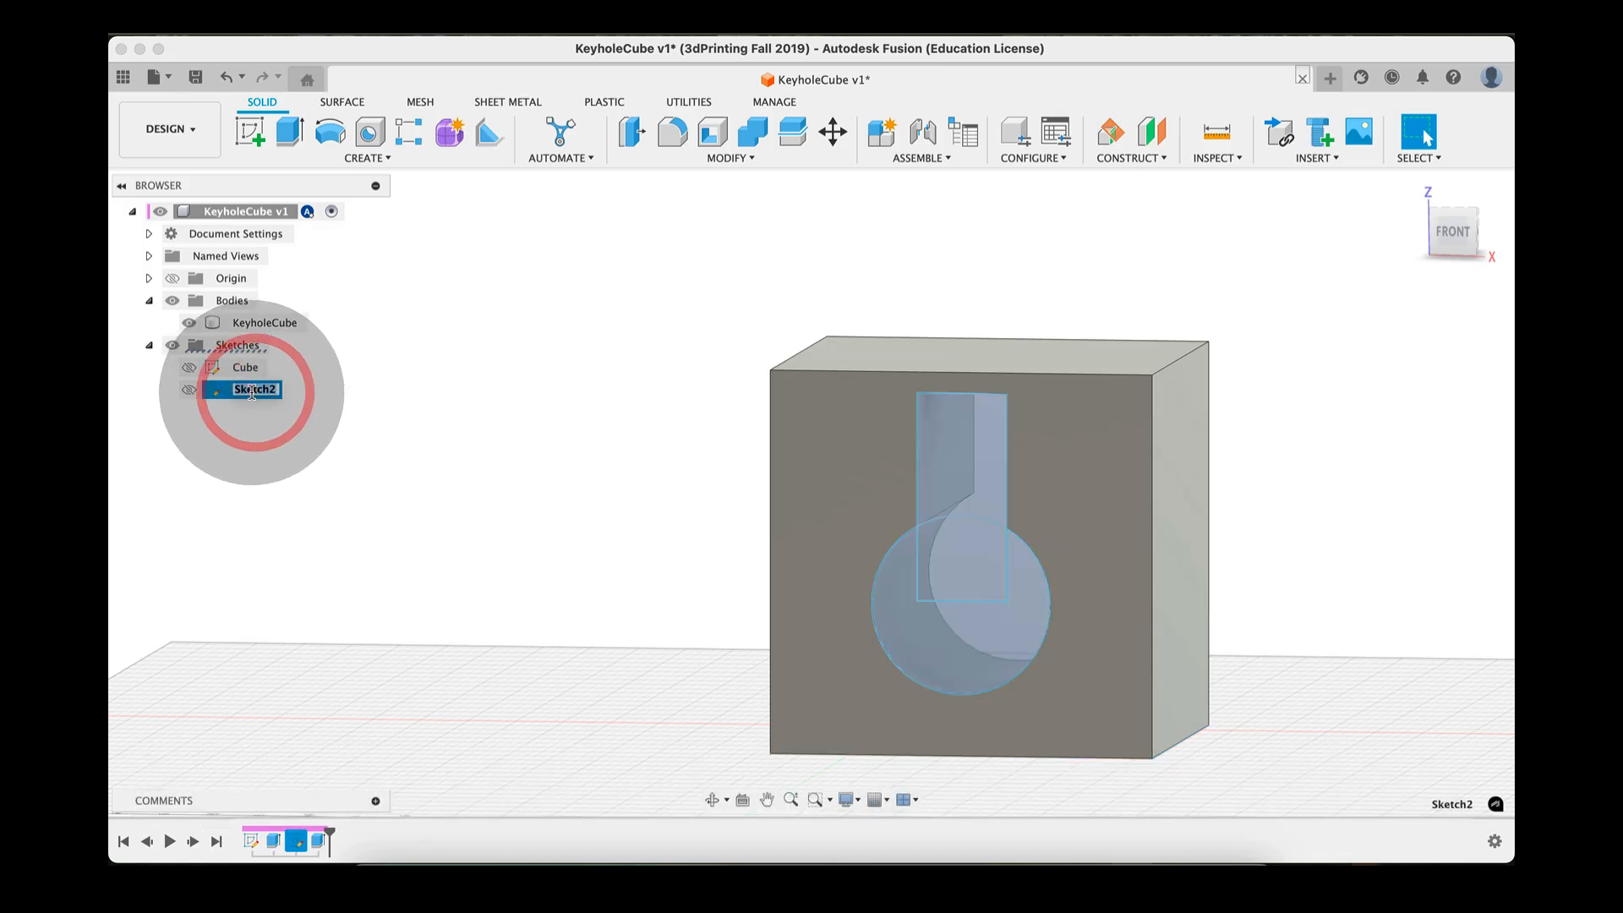
text(keyhole)
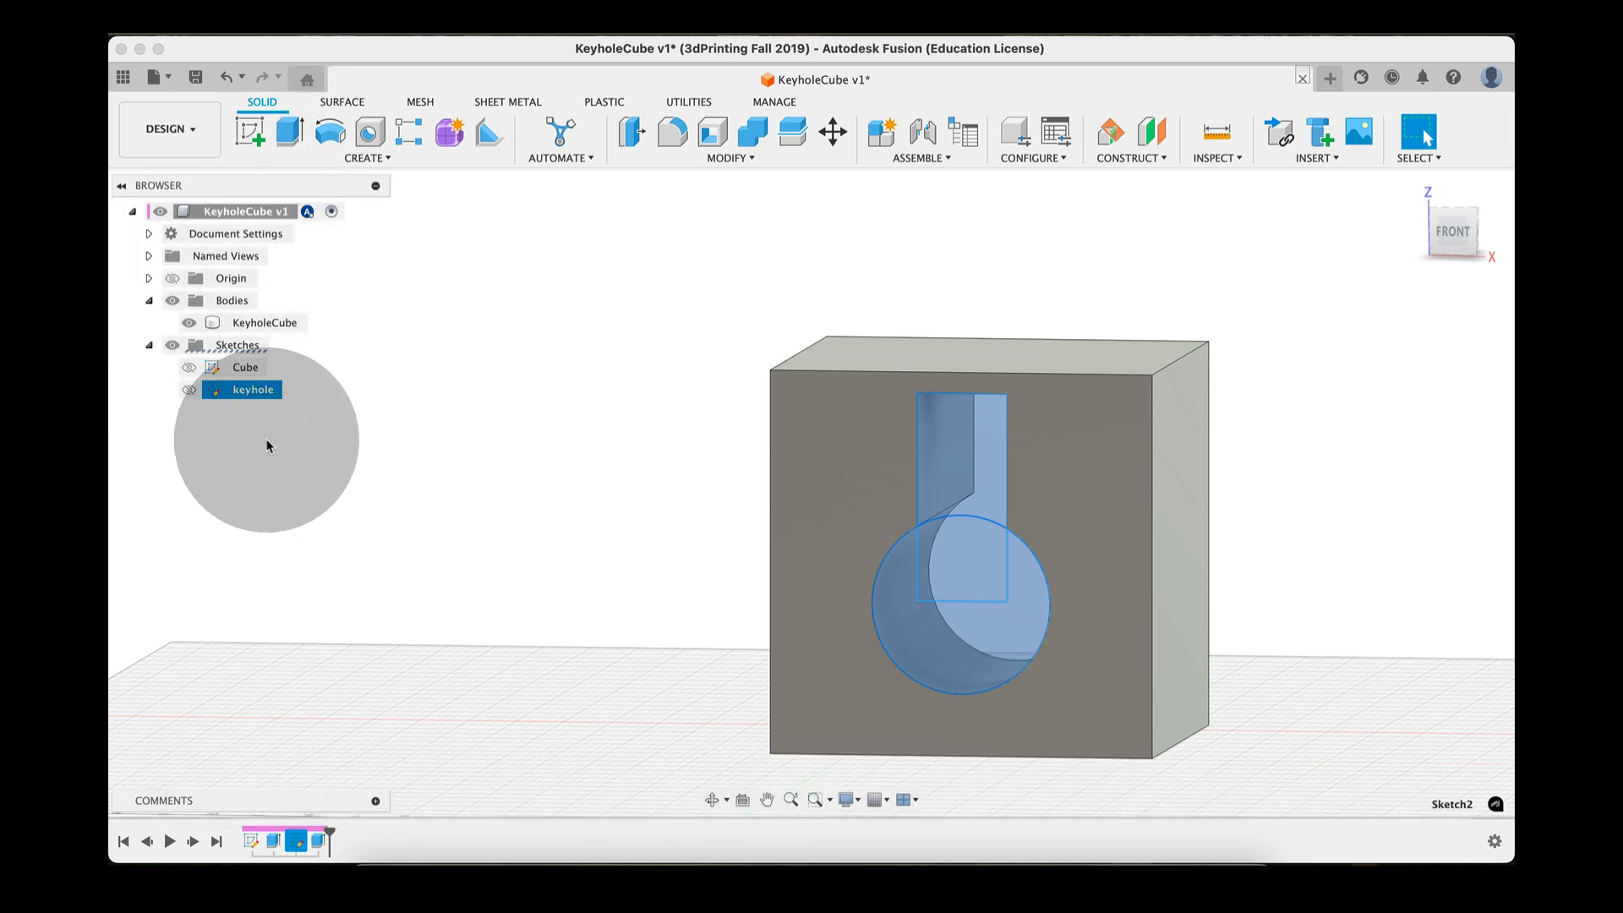
click(502, 519)
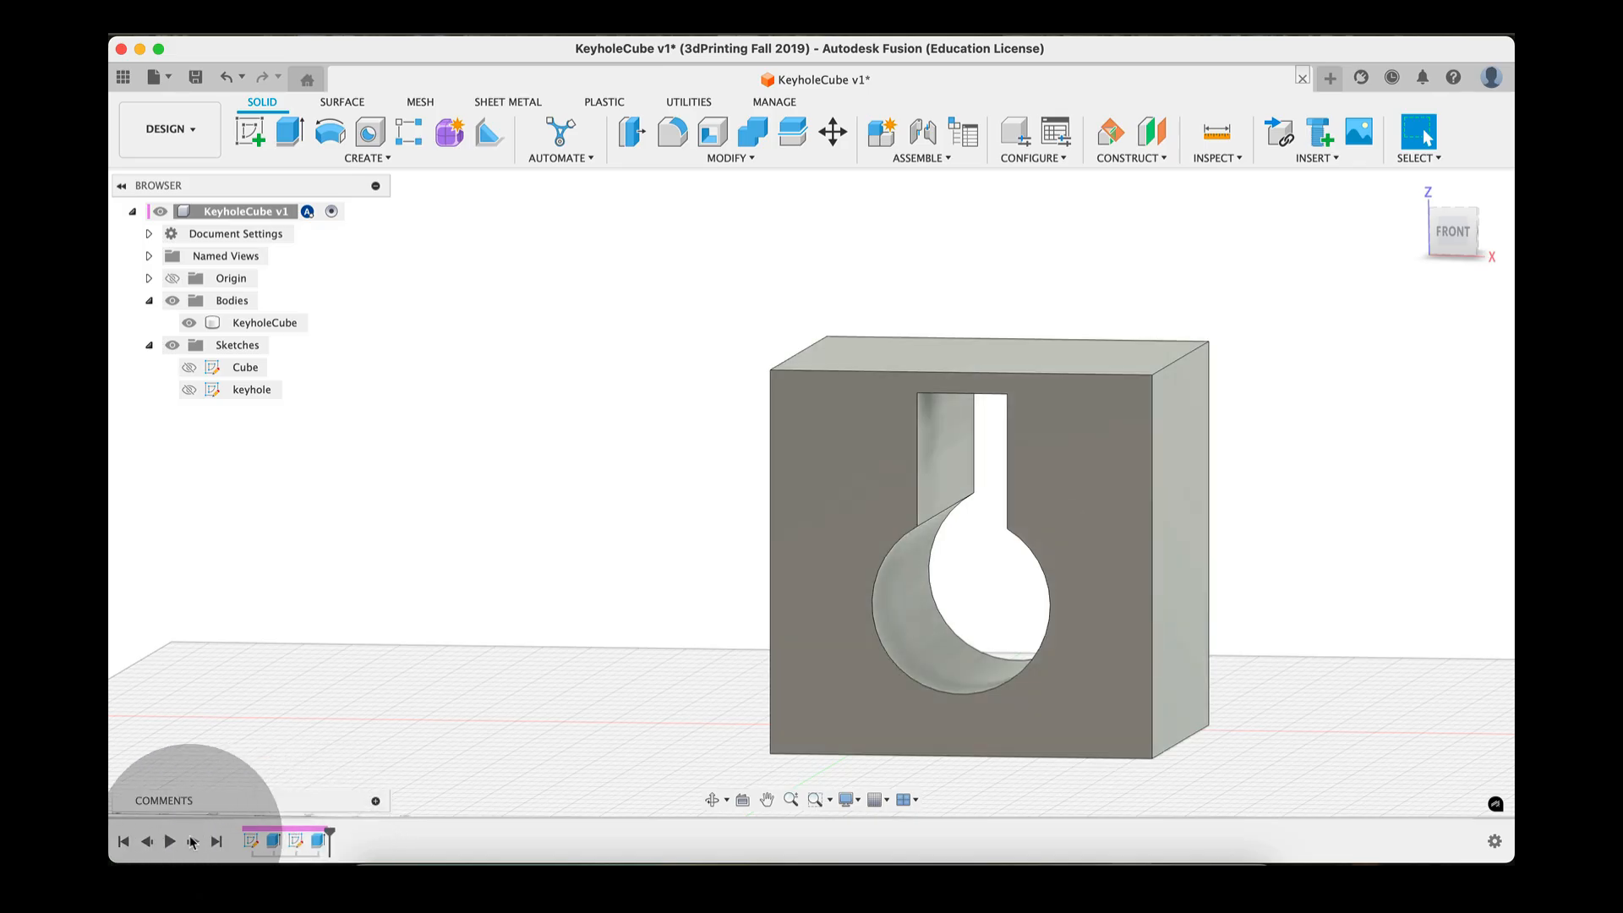
Review the design history by rolling it back to before the first sketch and returning the history marker to the end
click(148, 842)
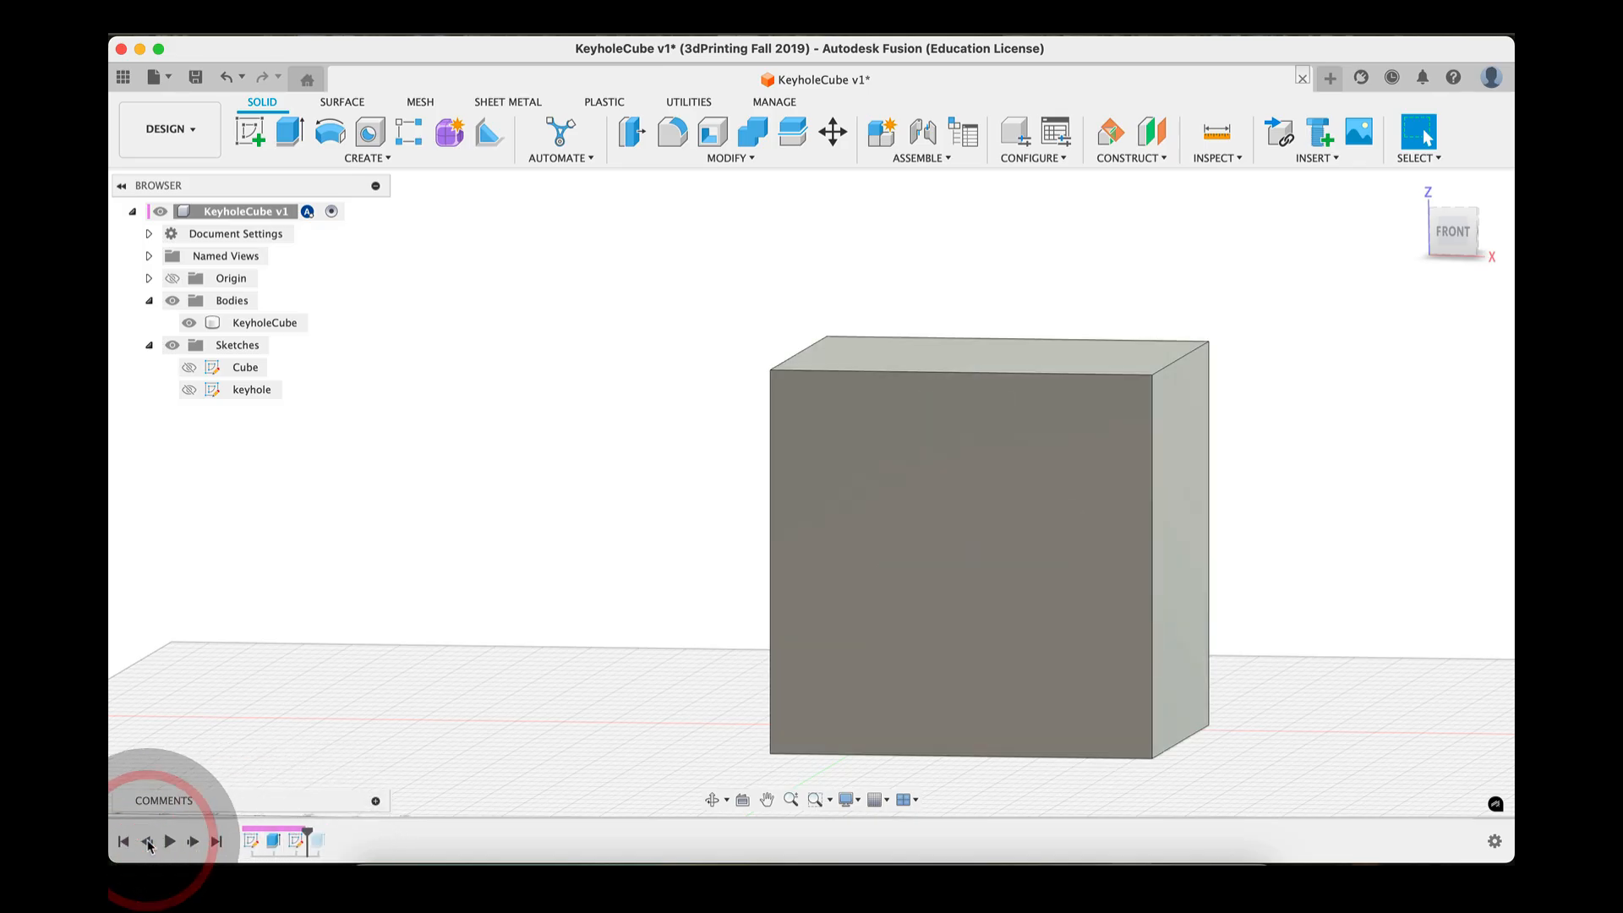
click(148, 842)
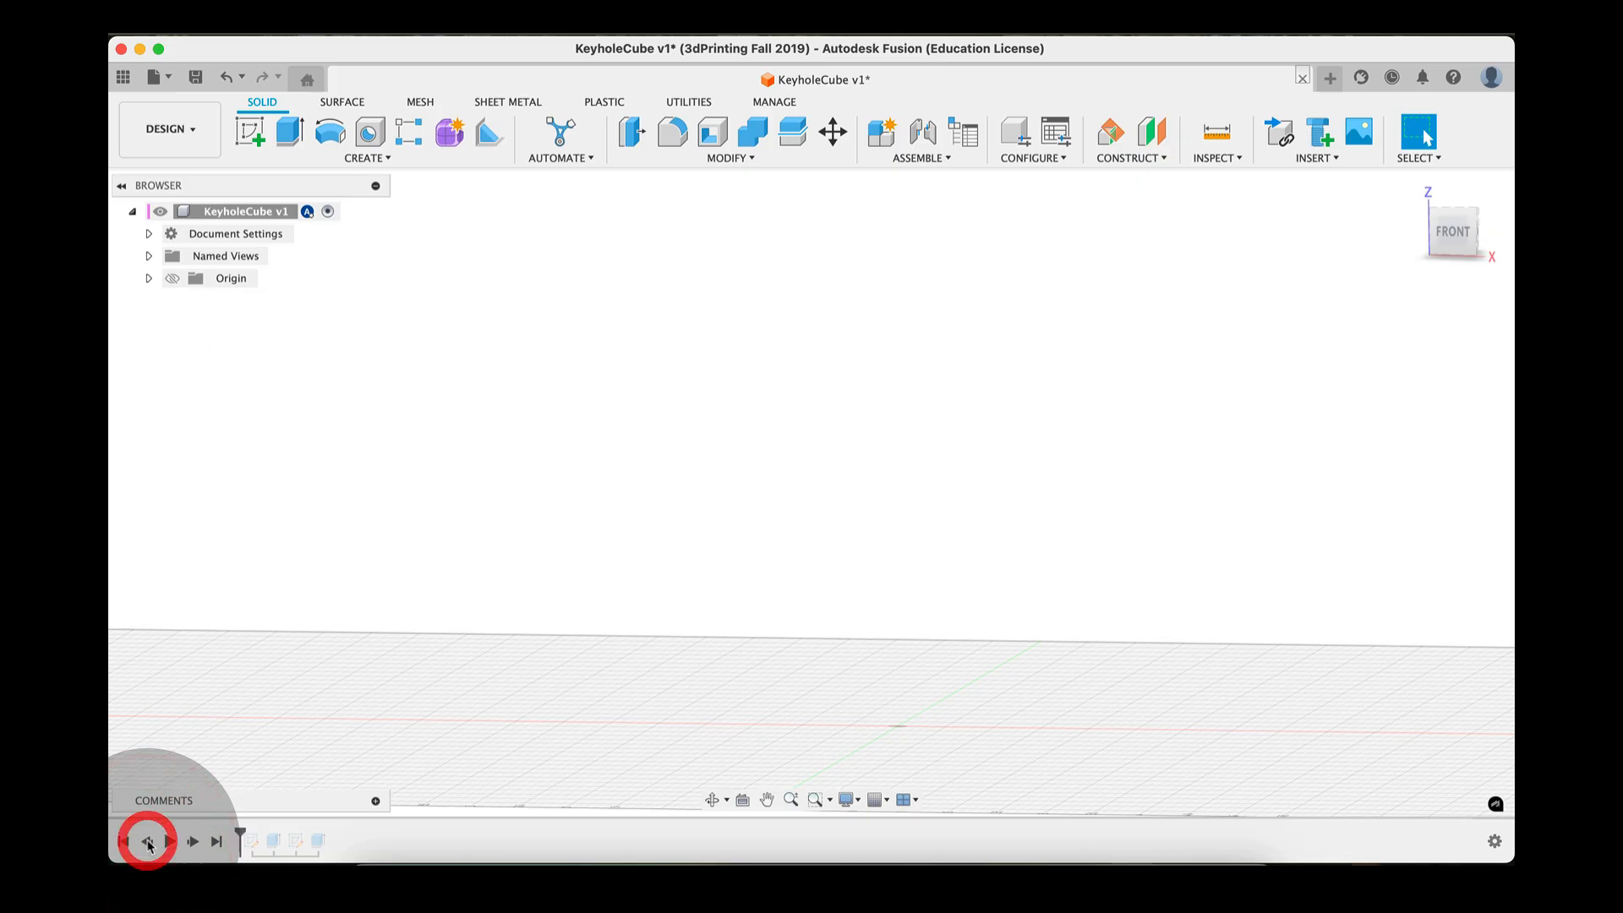
click(169, 842)
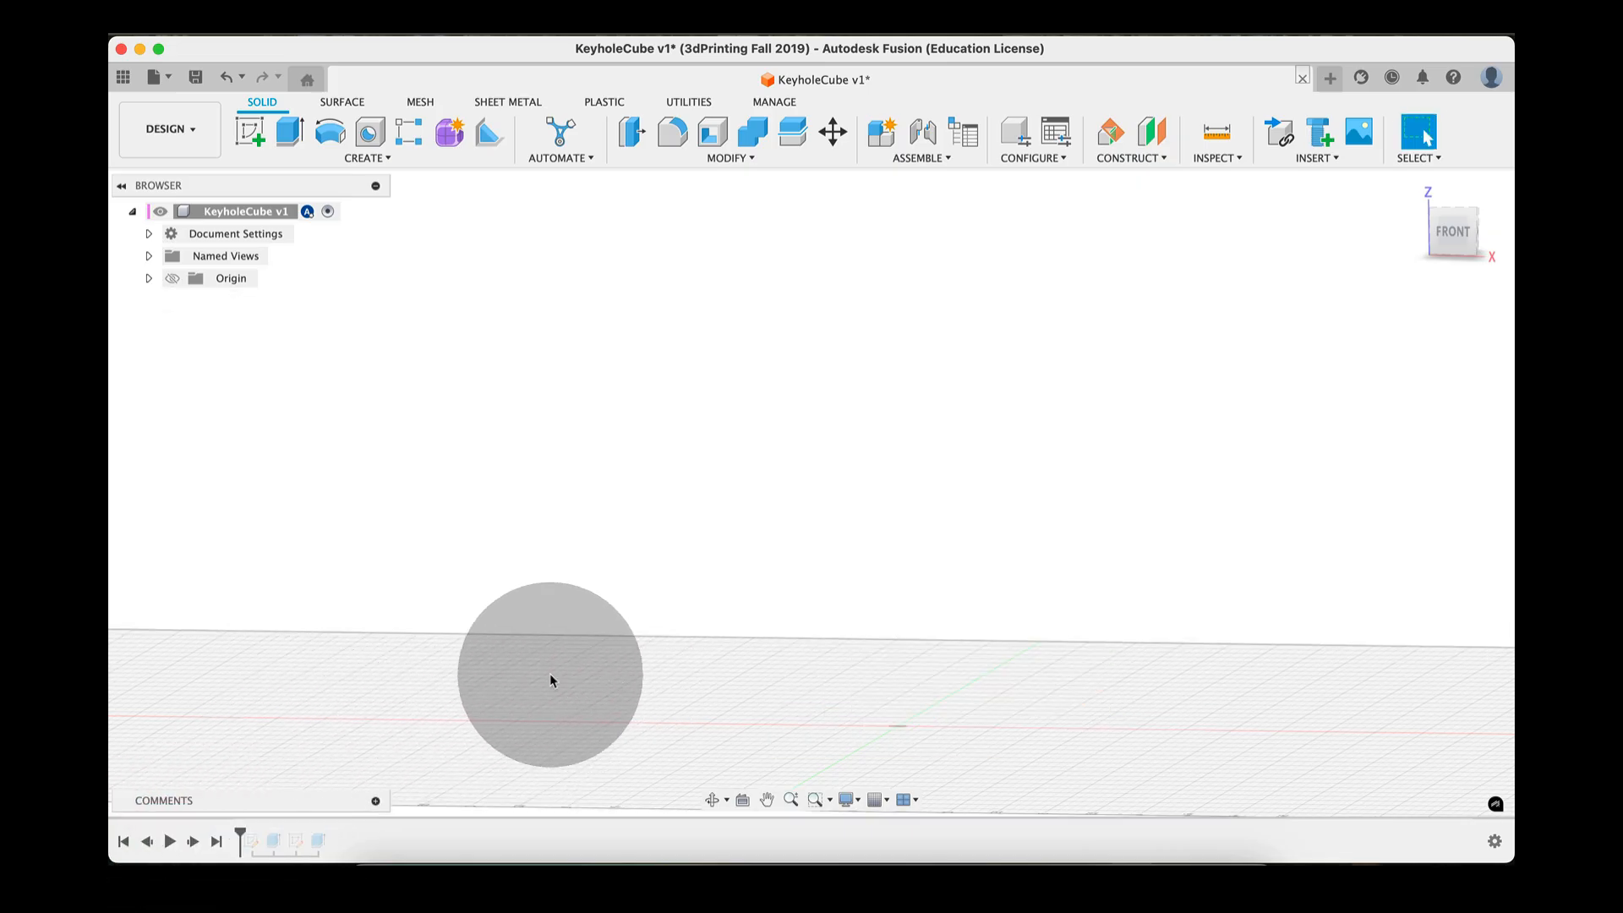
click(168, 842)
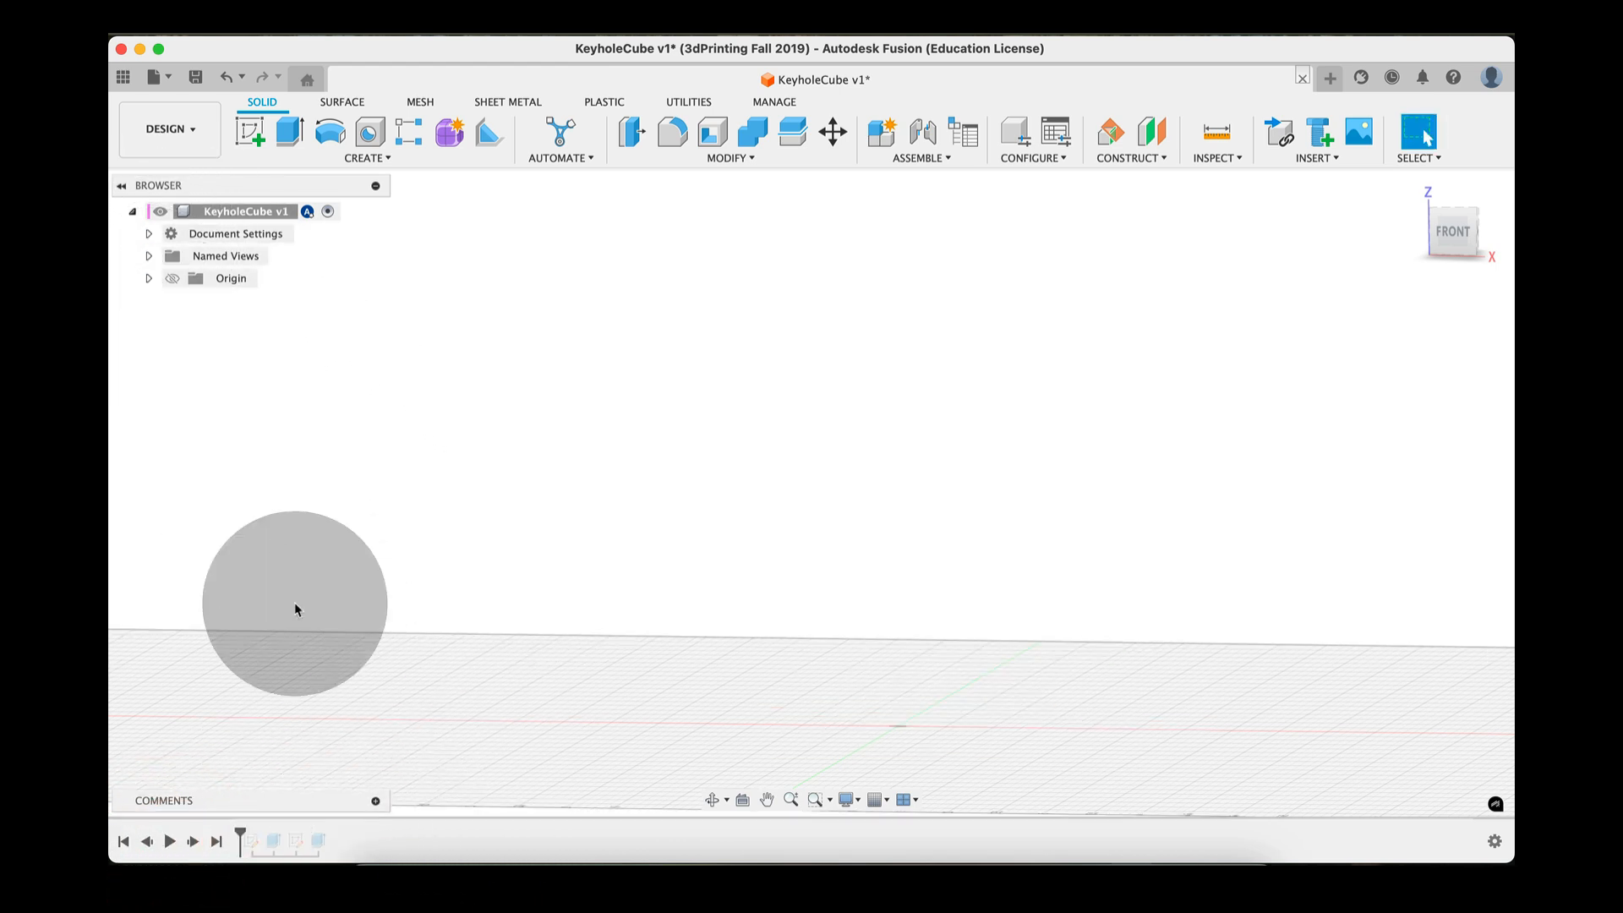
drag(240, 836, 360, 839)
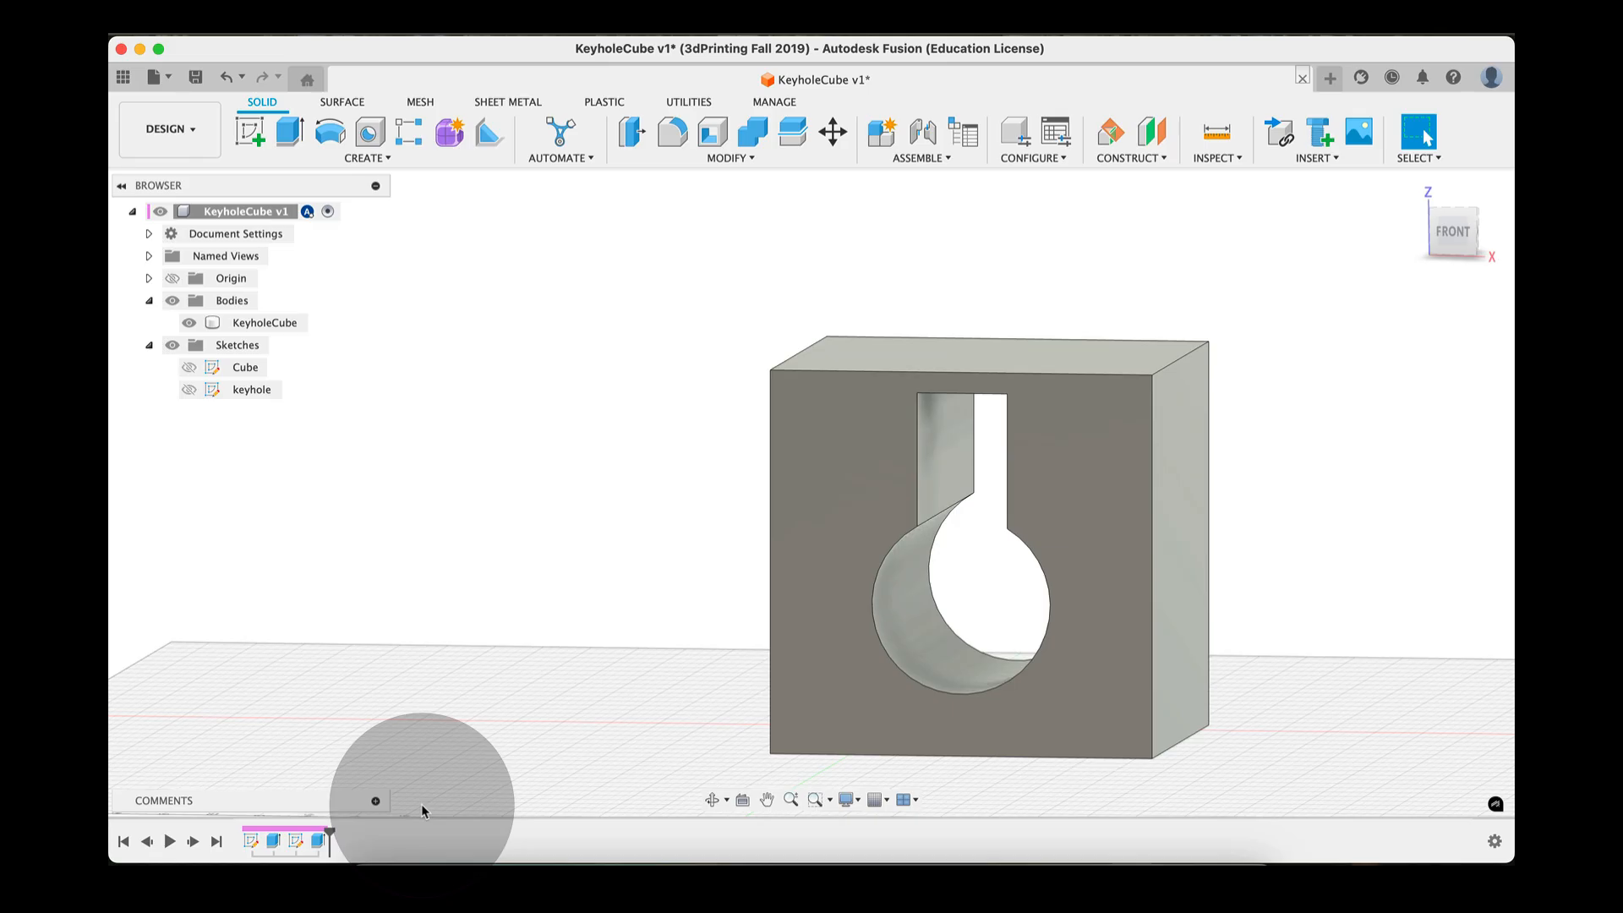
Open the Cube sketch for editing and move its horizontal and vertical dimensions closer to the square
double_click(251, 841)
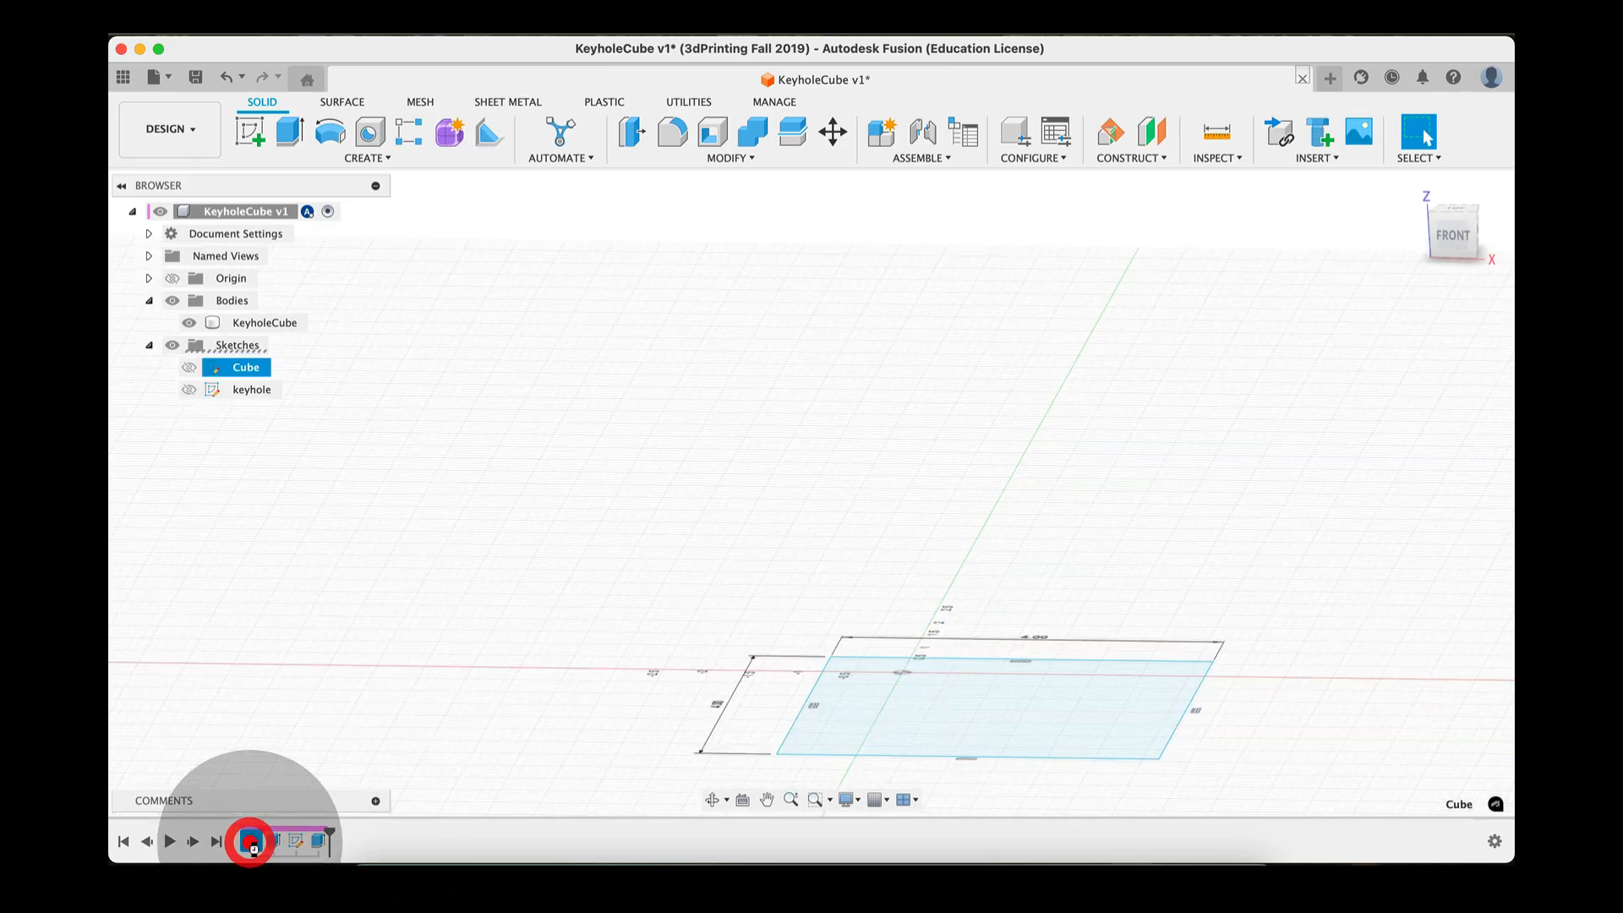
drag(584, 423, 507, 550)
key(Escape)
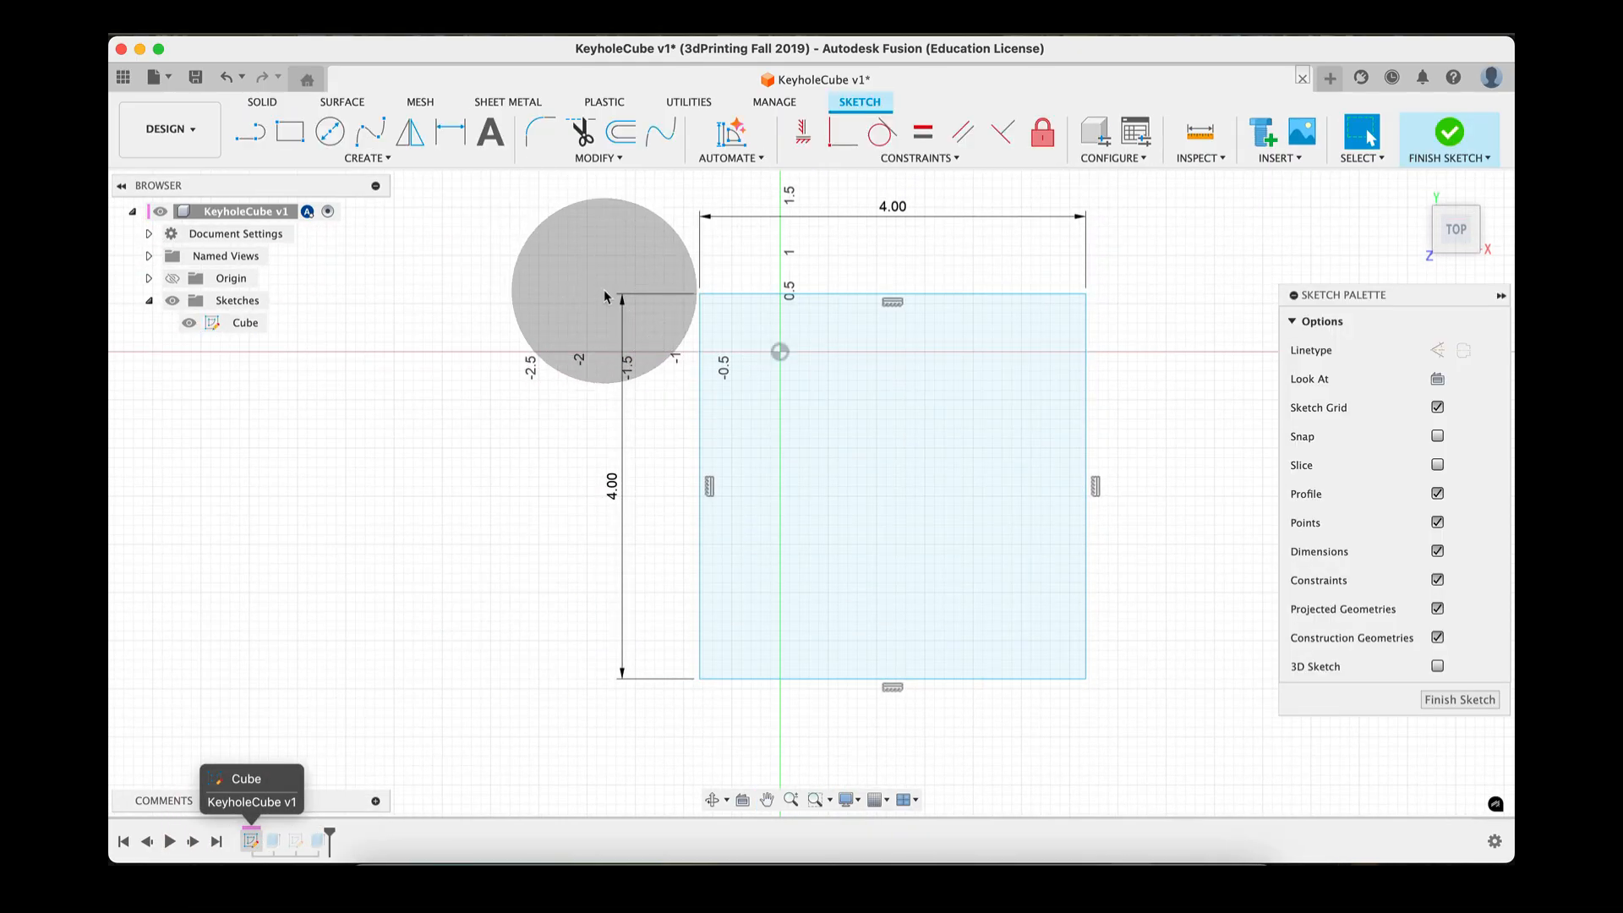
right_click(240, 327)
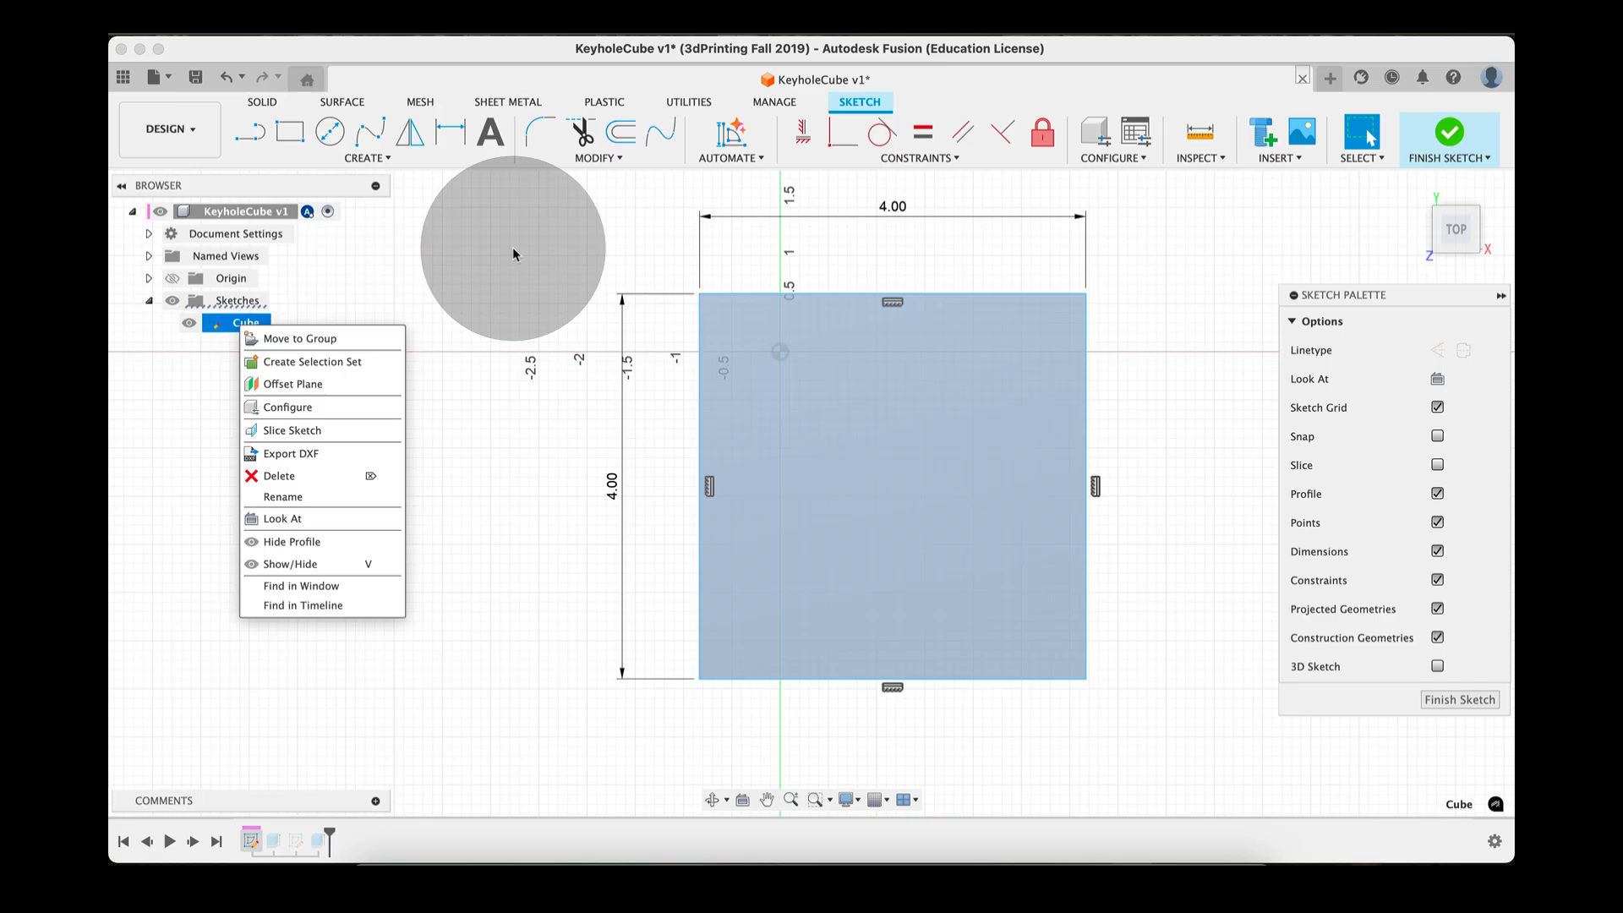
click(514, 249)
drag(890, 205, 870, 273)
drag(612, 486, 660, 468)
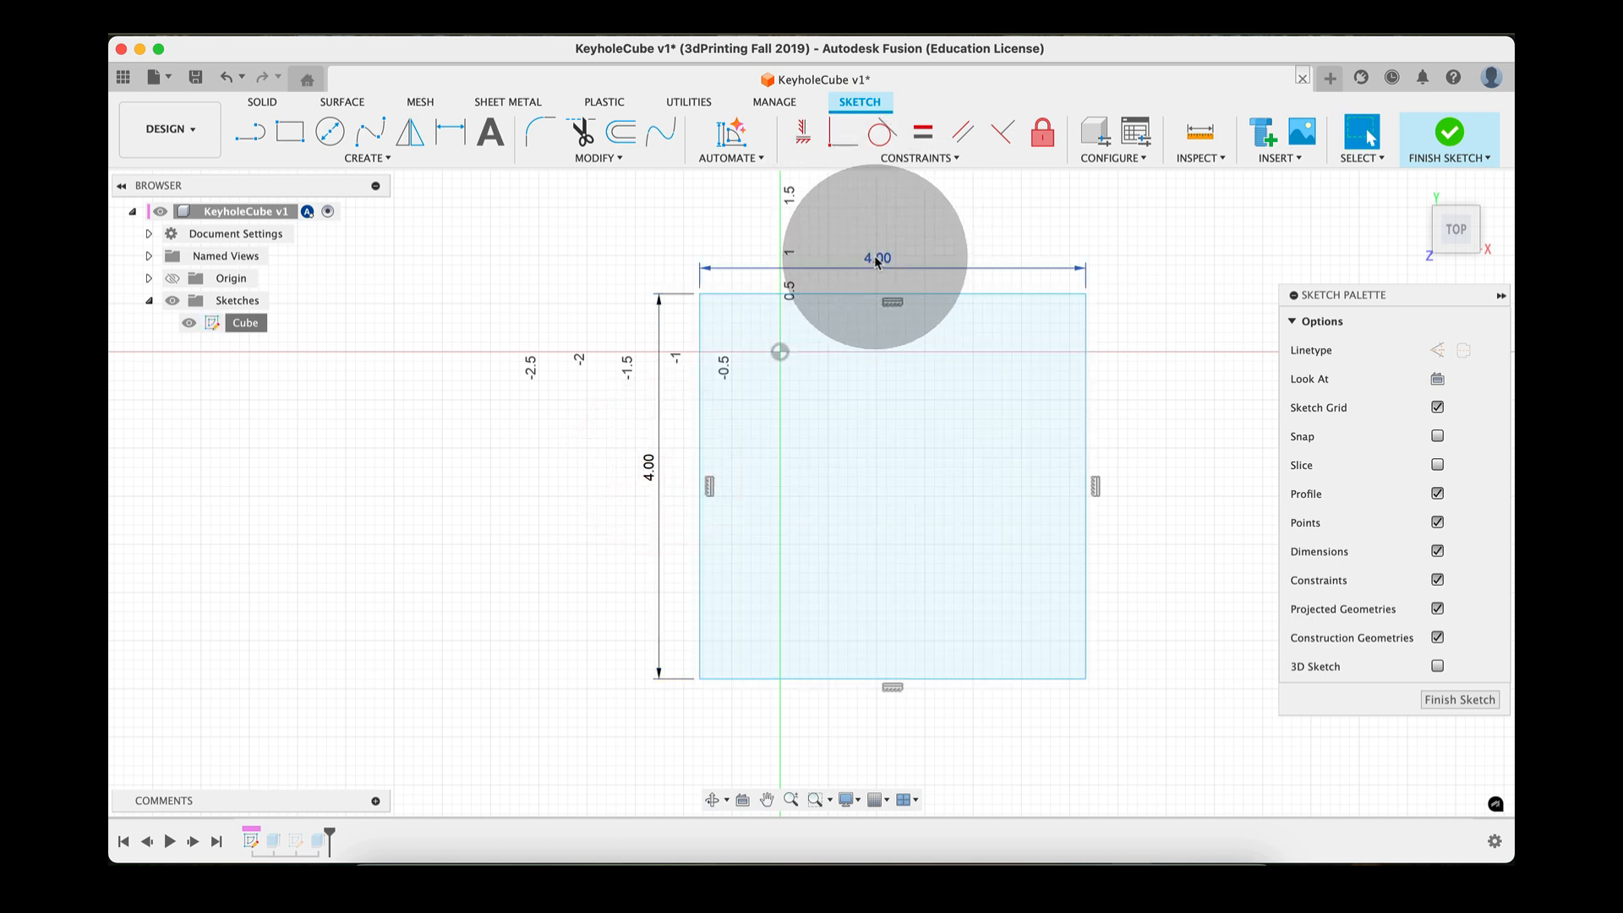
Set the square's horizontal dimension to 5 in and its vertical dimension to 3 in, and finish the sketch
double_click(876, 258)
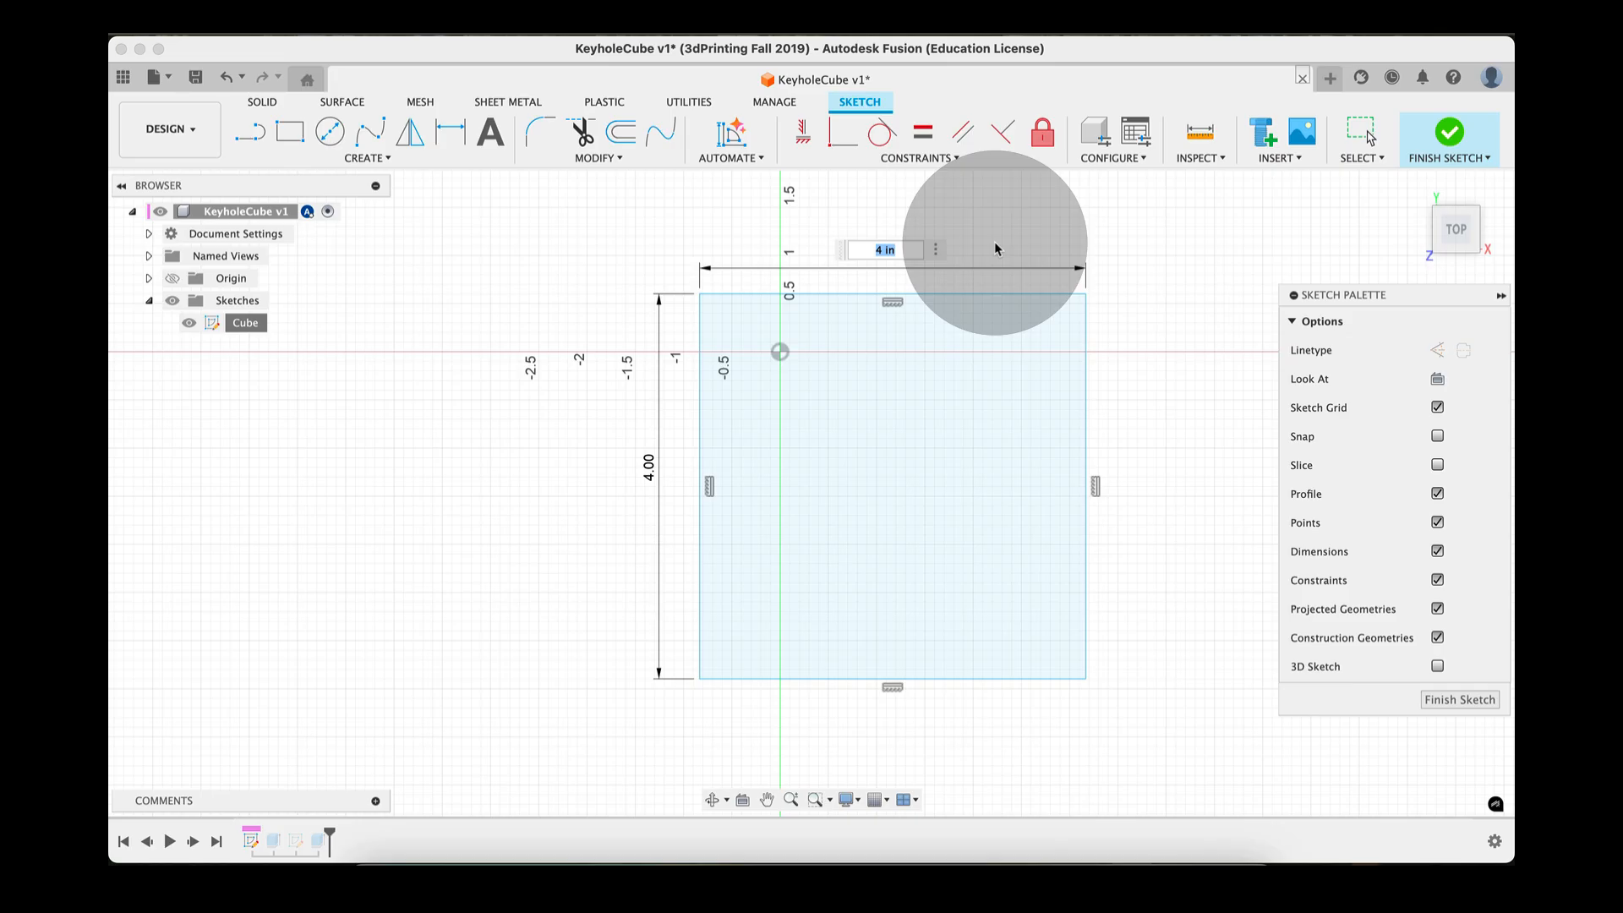
text(5)
key(Tab)
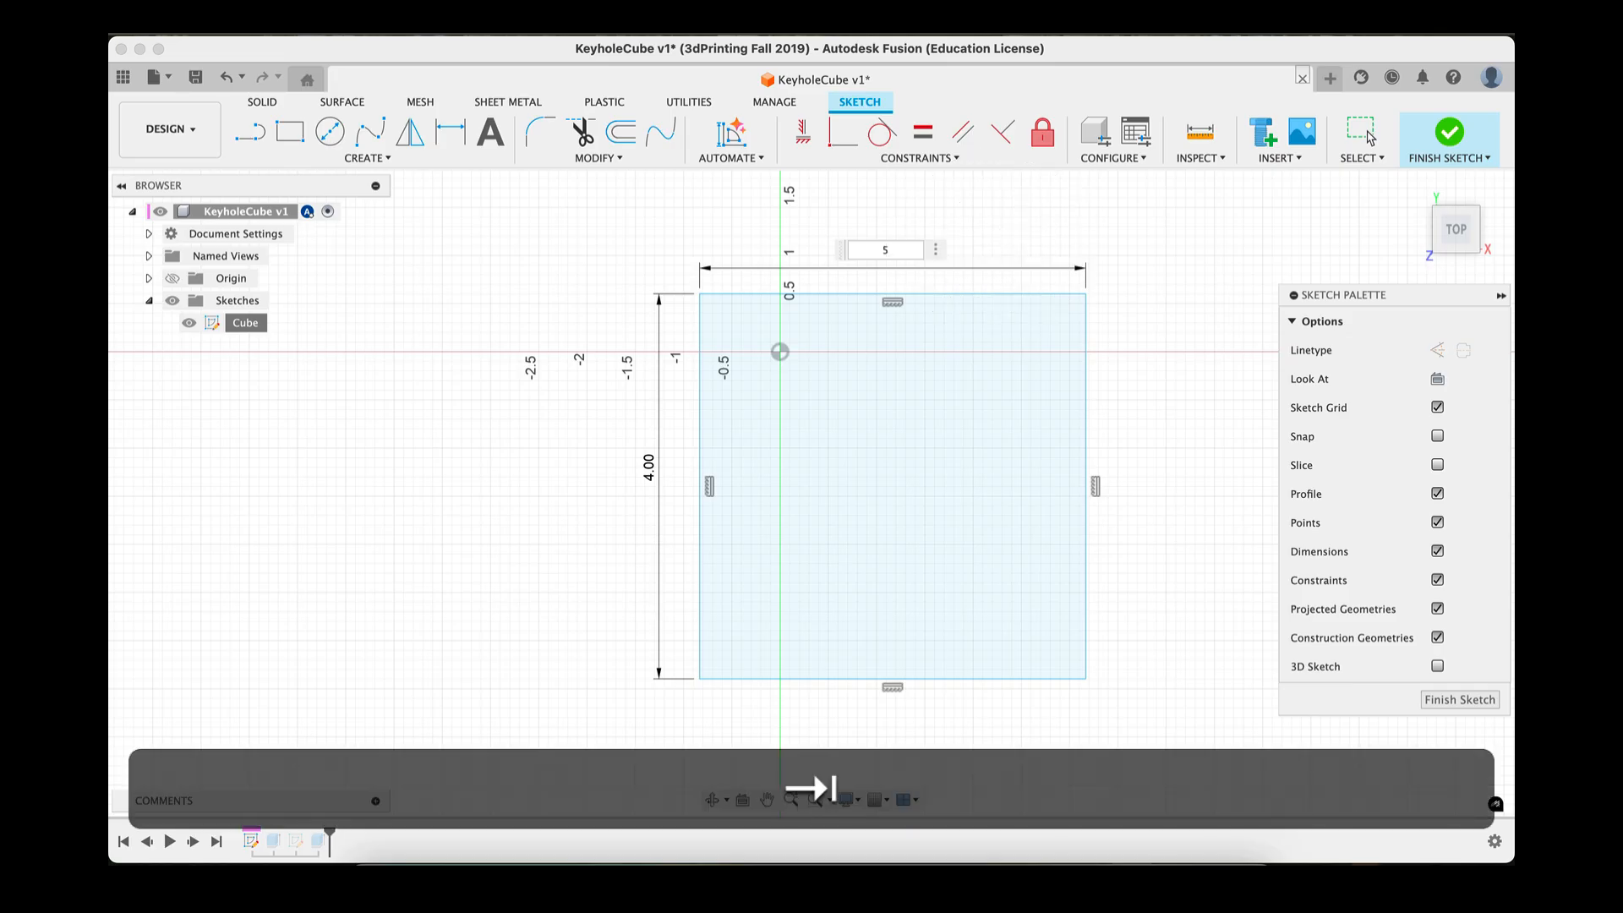
key(Return)
click(622, 496)
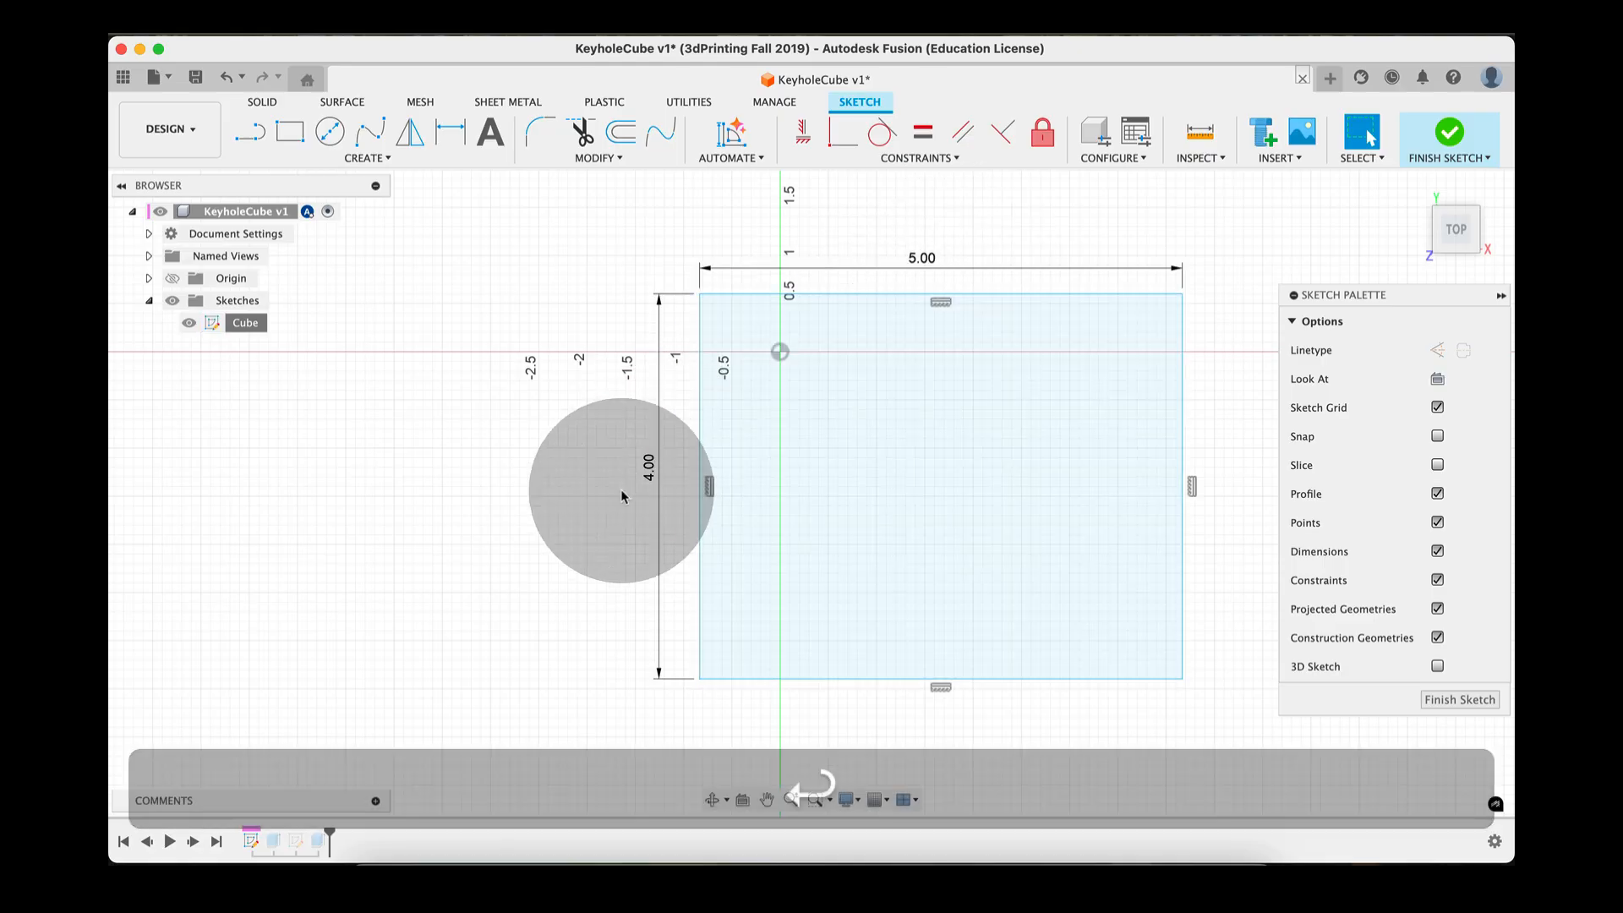
double_click(646, 469)
text(3)
key(Return)
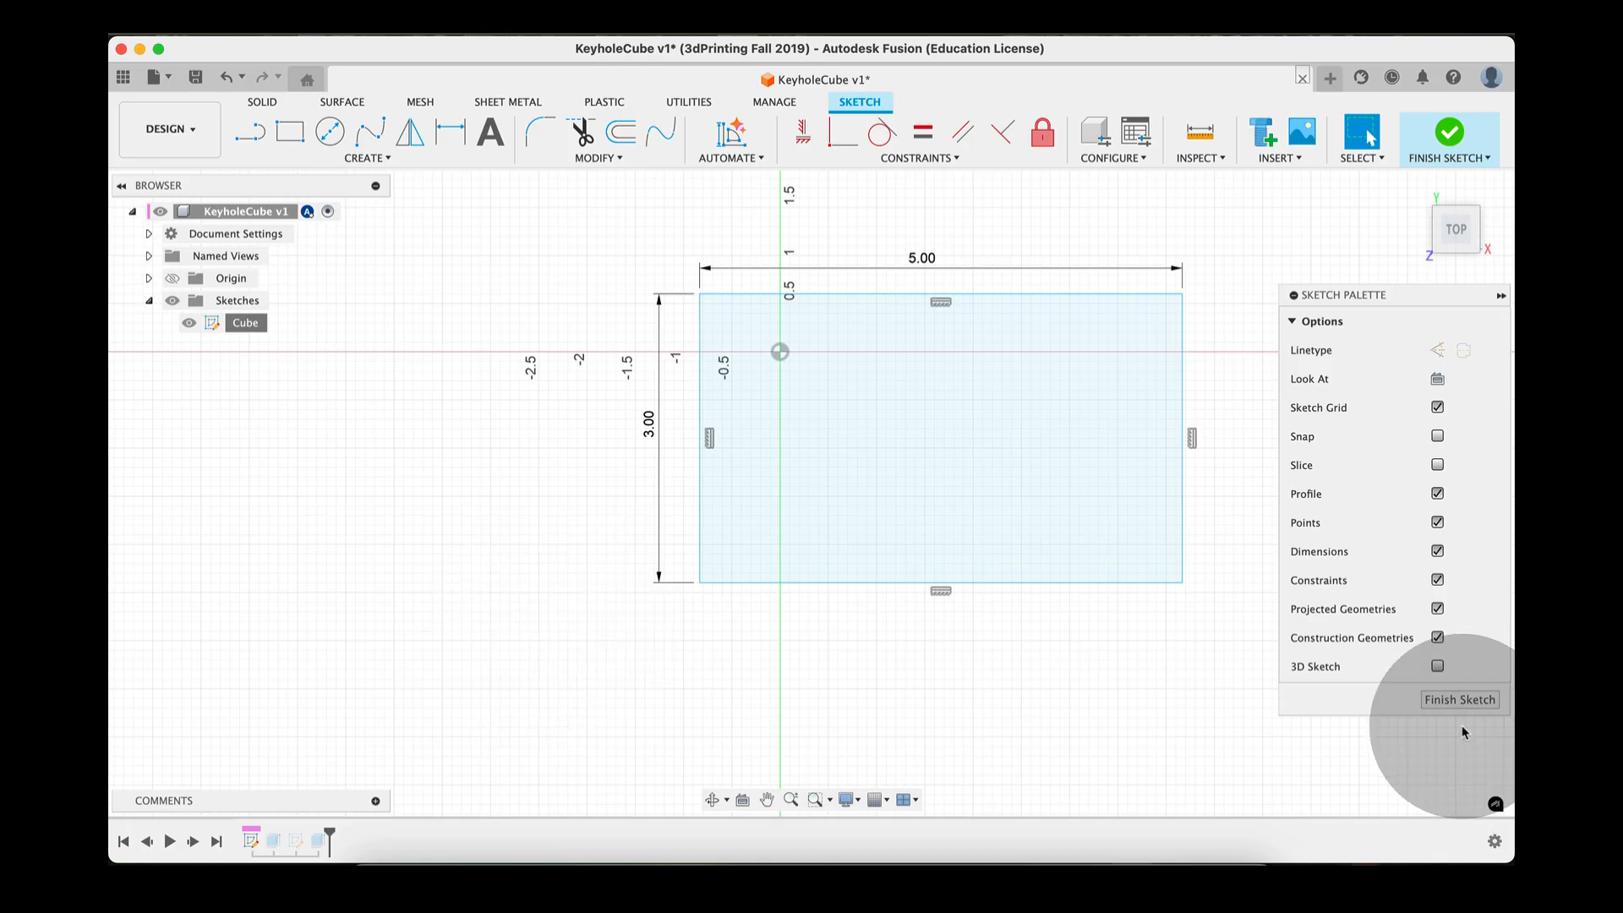
click(1462, 700)
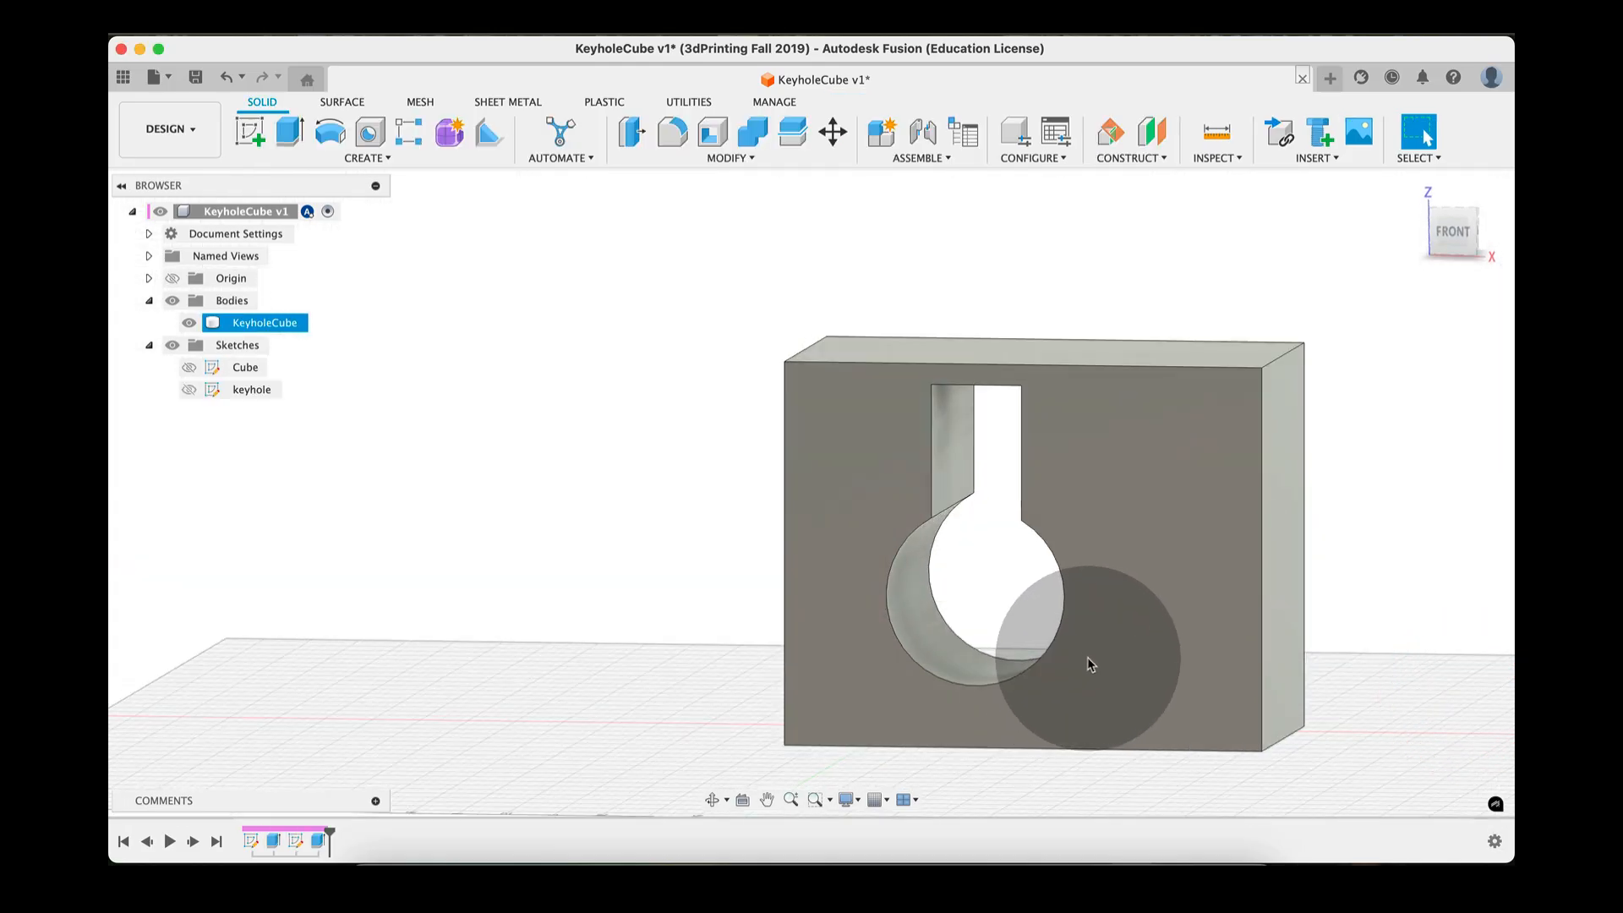
Edit the cube's first extrusion, setting its distance to 2 in
shift+middle_drag(1088, 660, 634, 743)
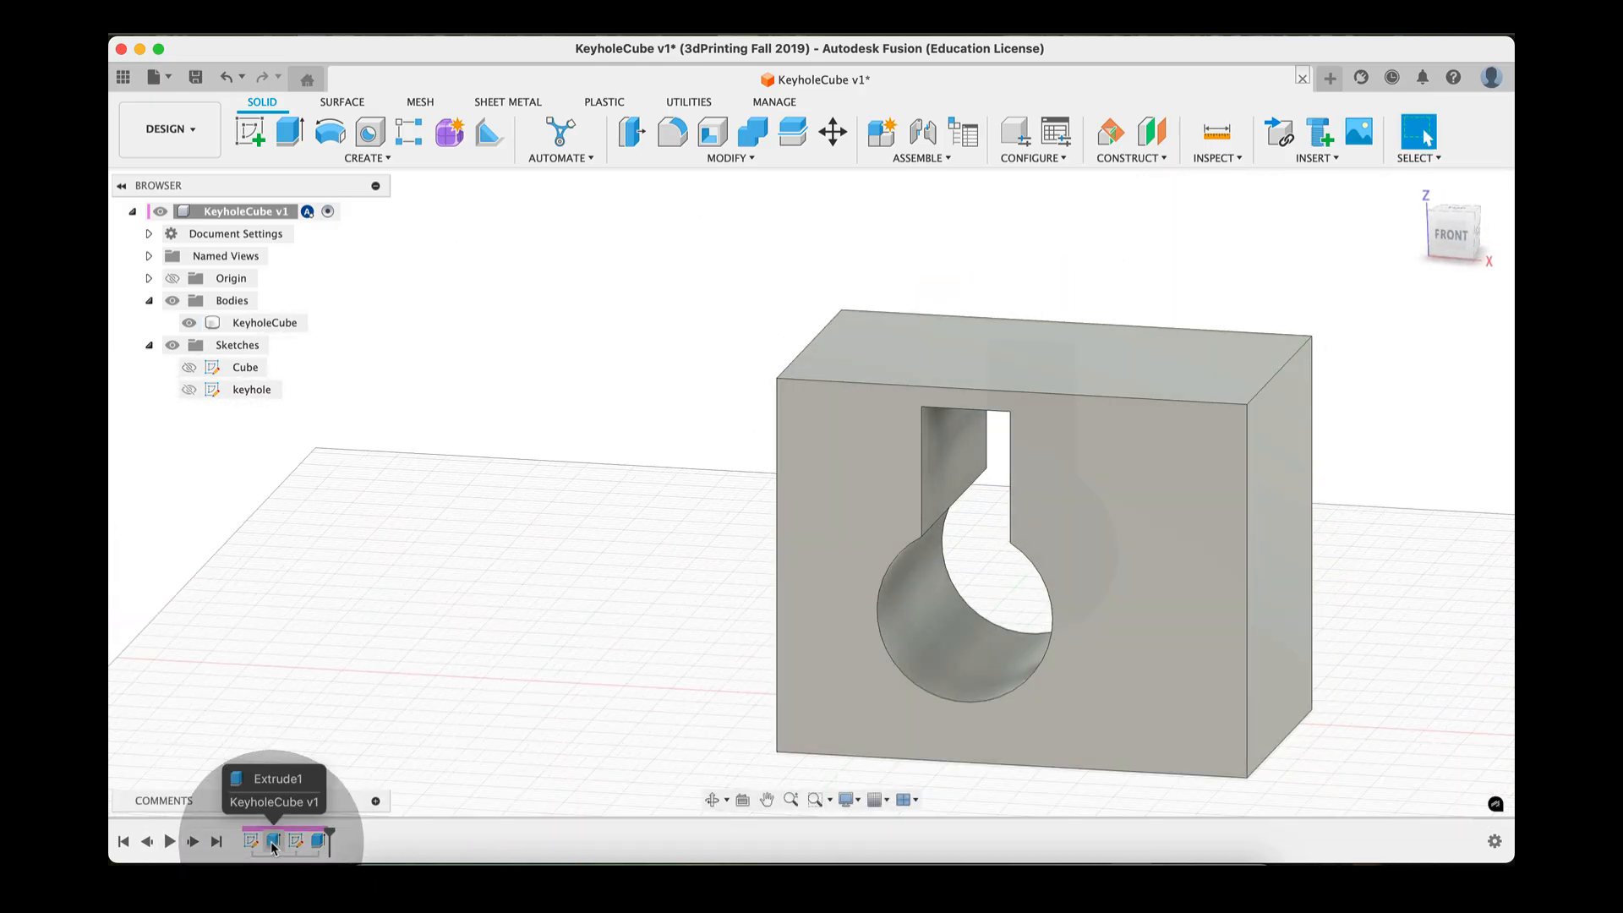
double_click(273, 842)
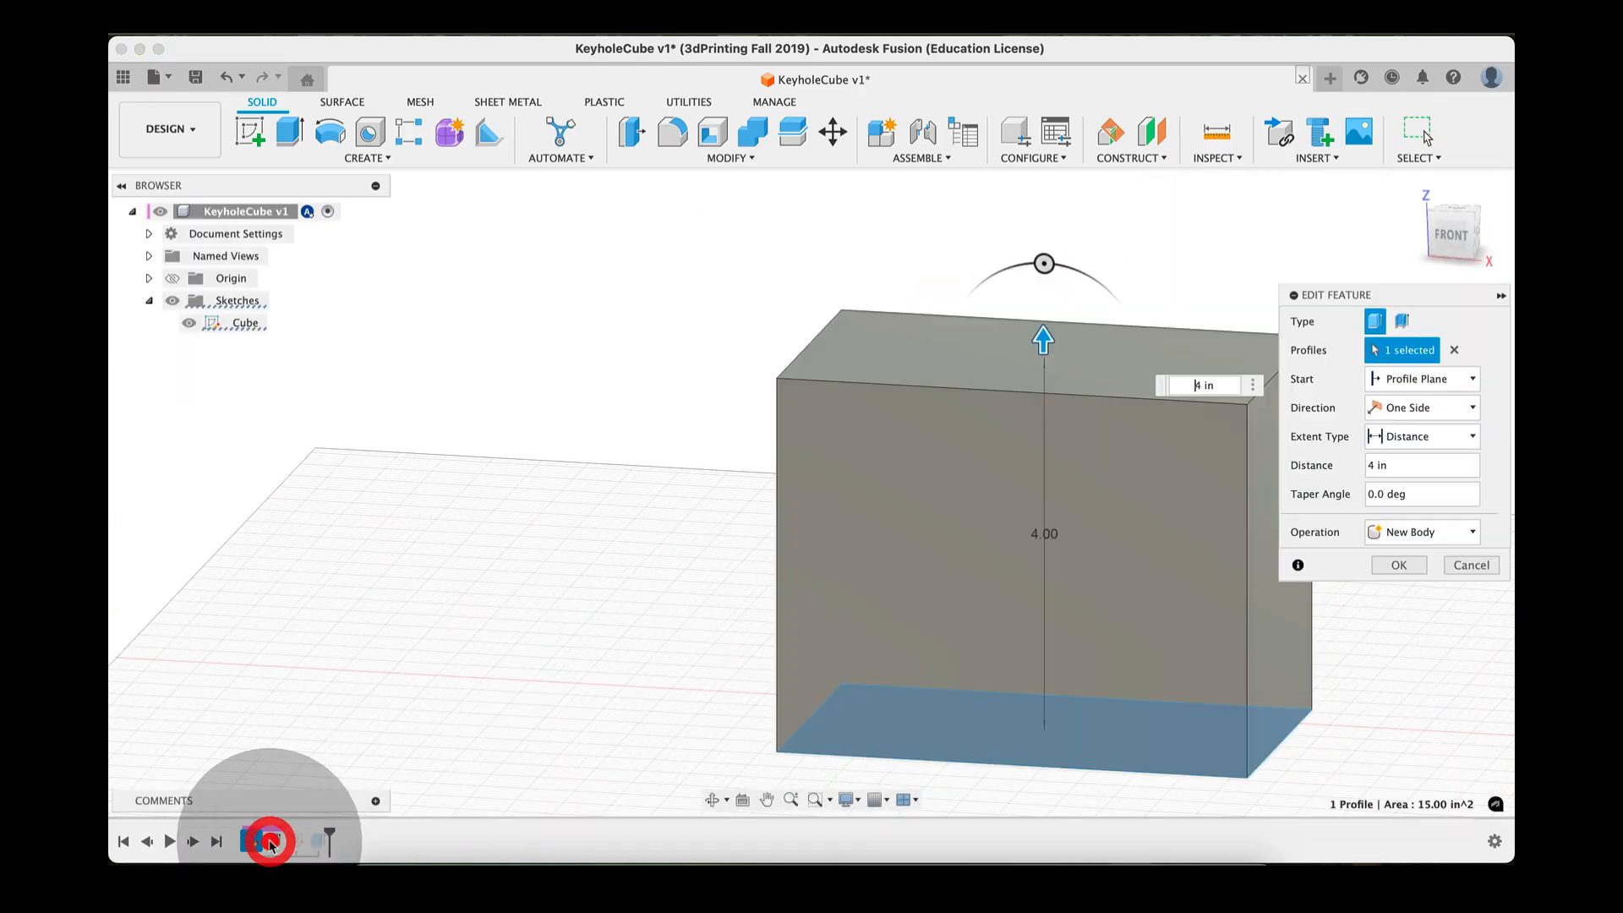
click(1332, 466)
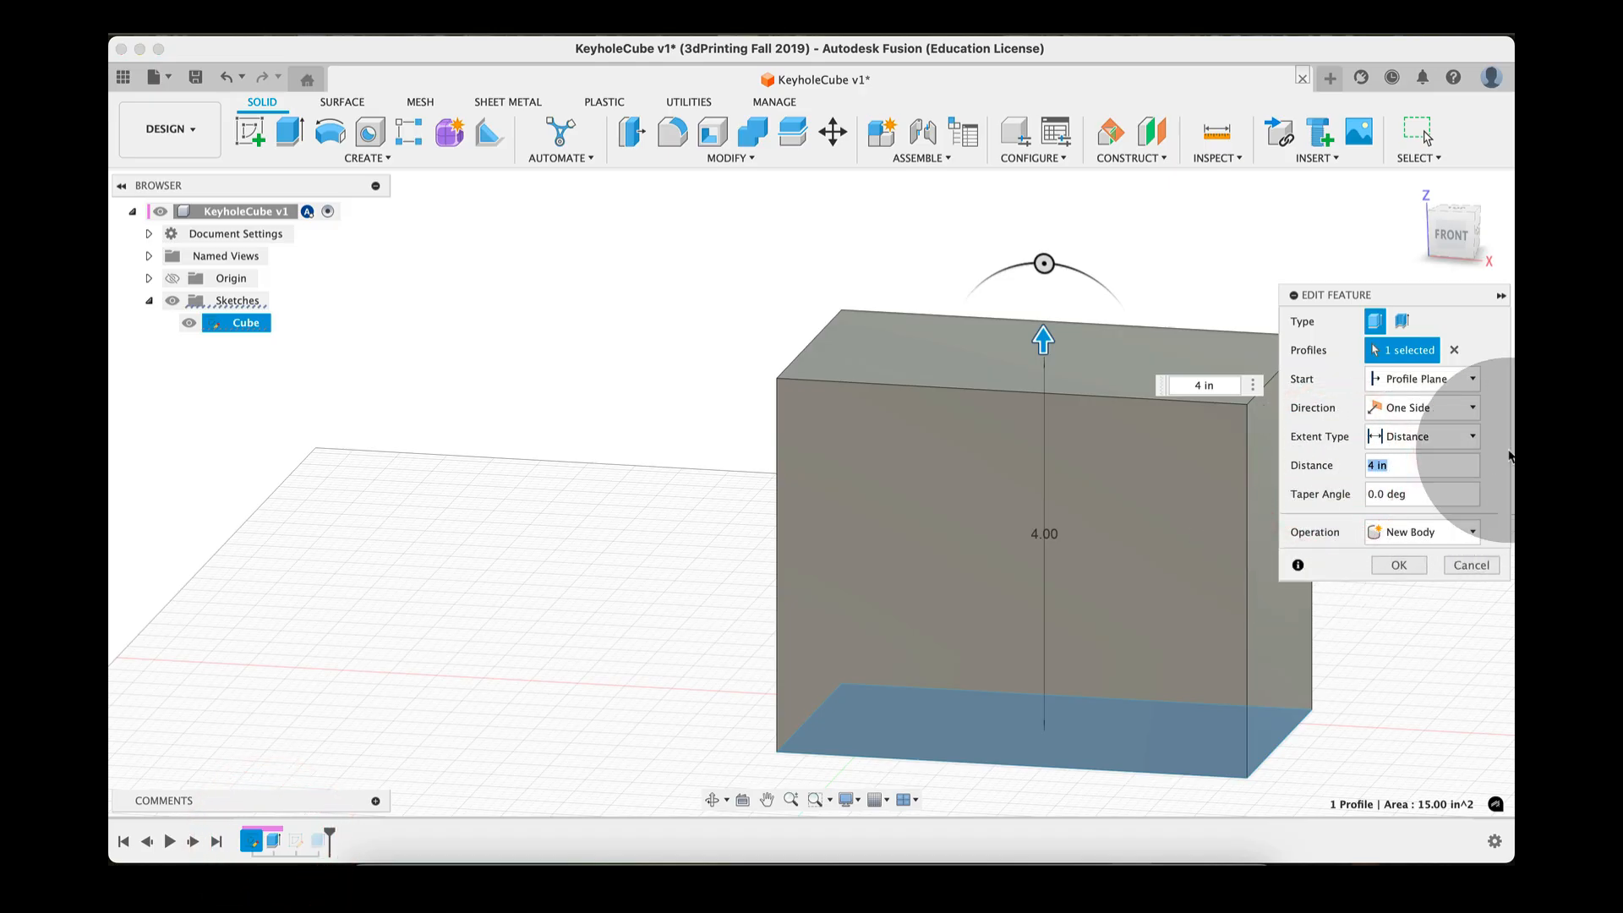
text(2)
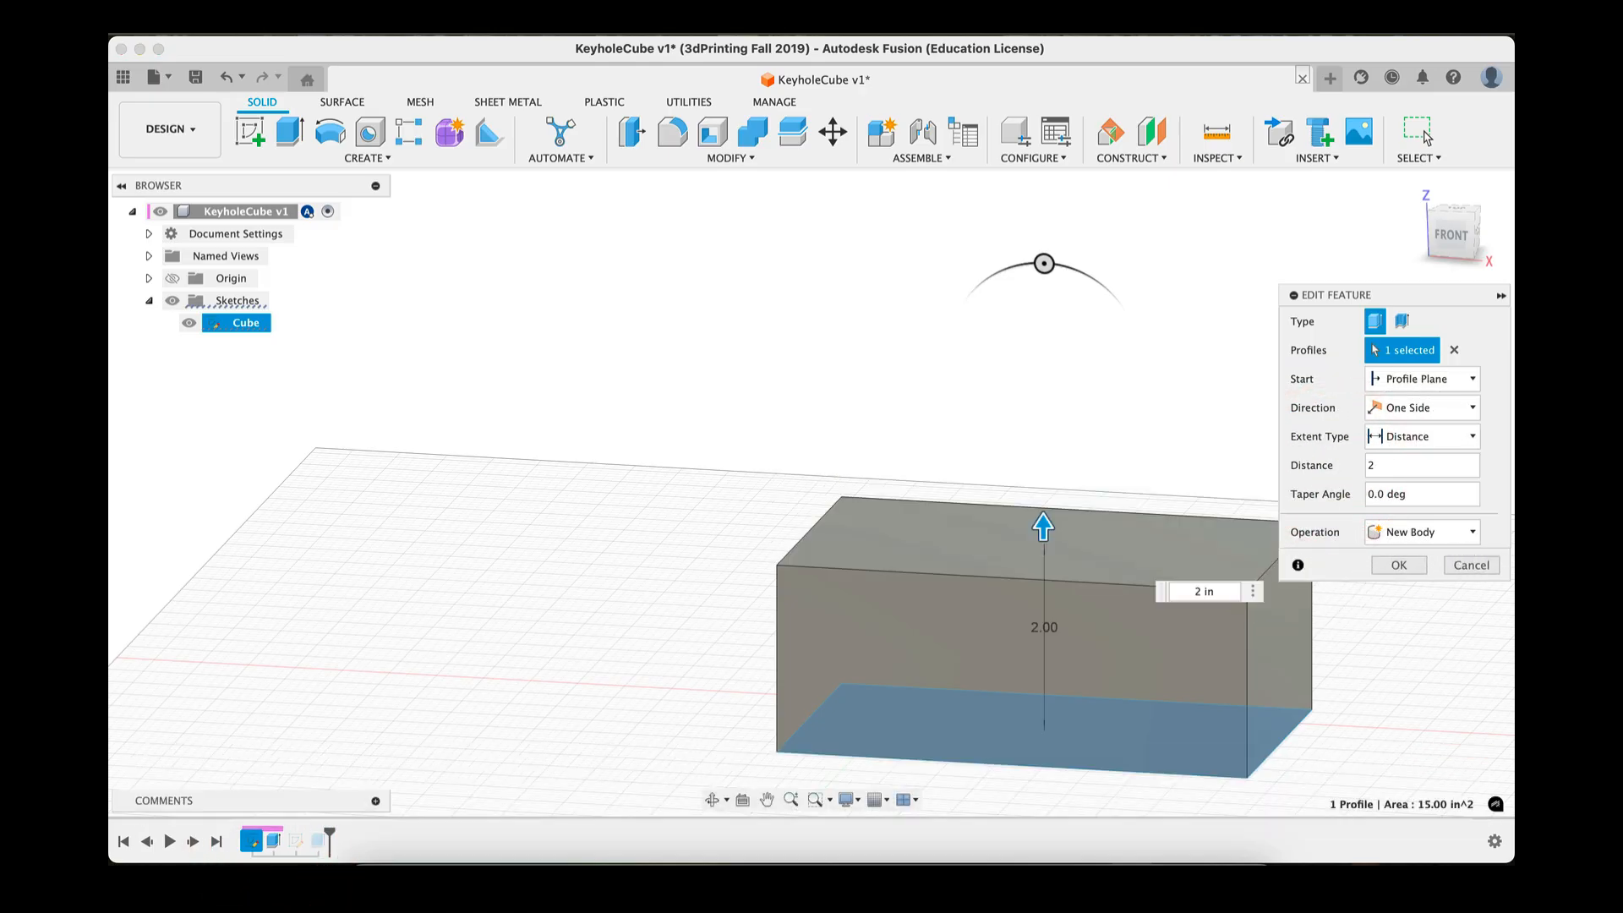
key(Return)
shift+middle_drag(1141, 569, 1192, 554)
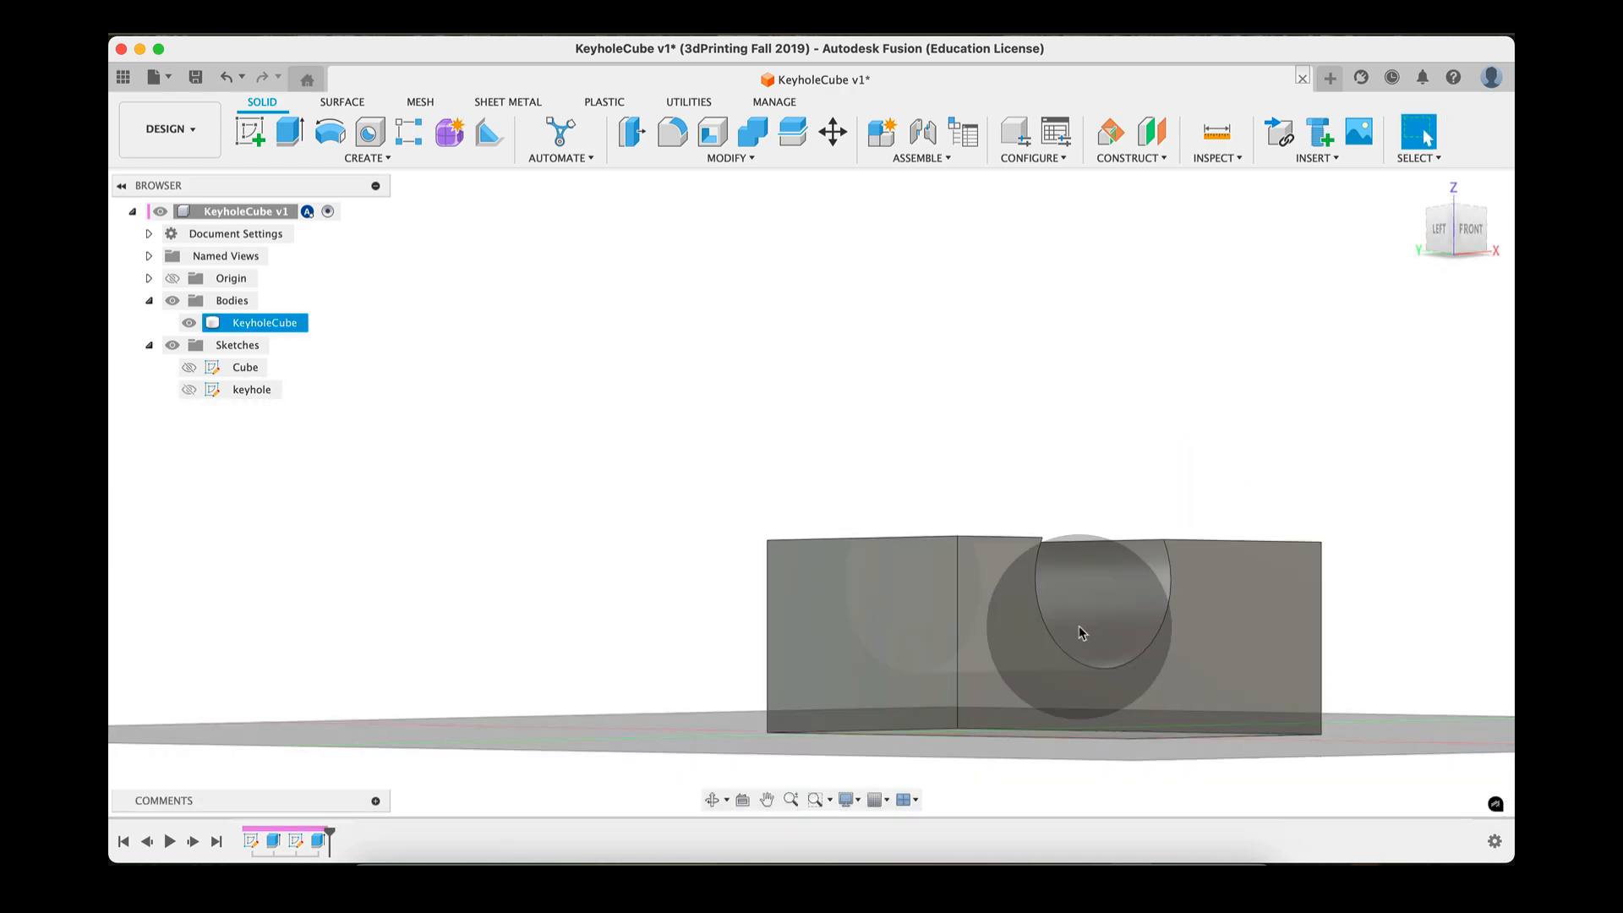
Edit the cube's first extrusion again, increasing its distance so the block extends well above the keyhole
double_click(274, 842)
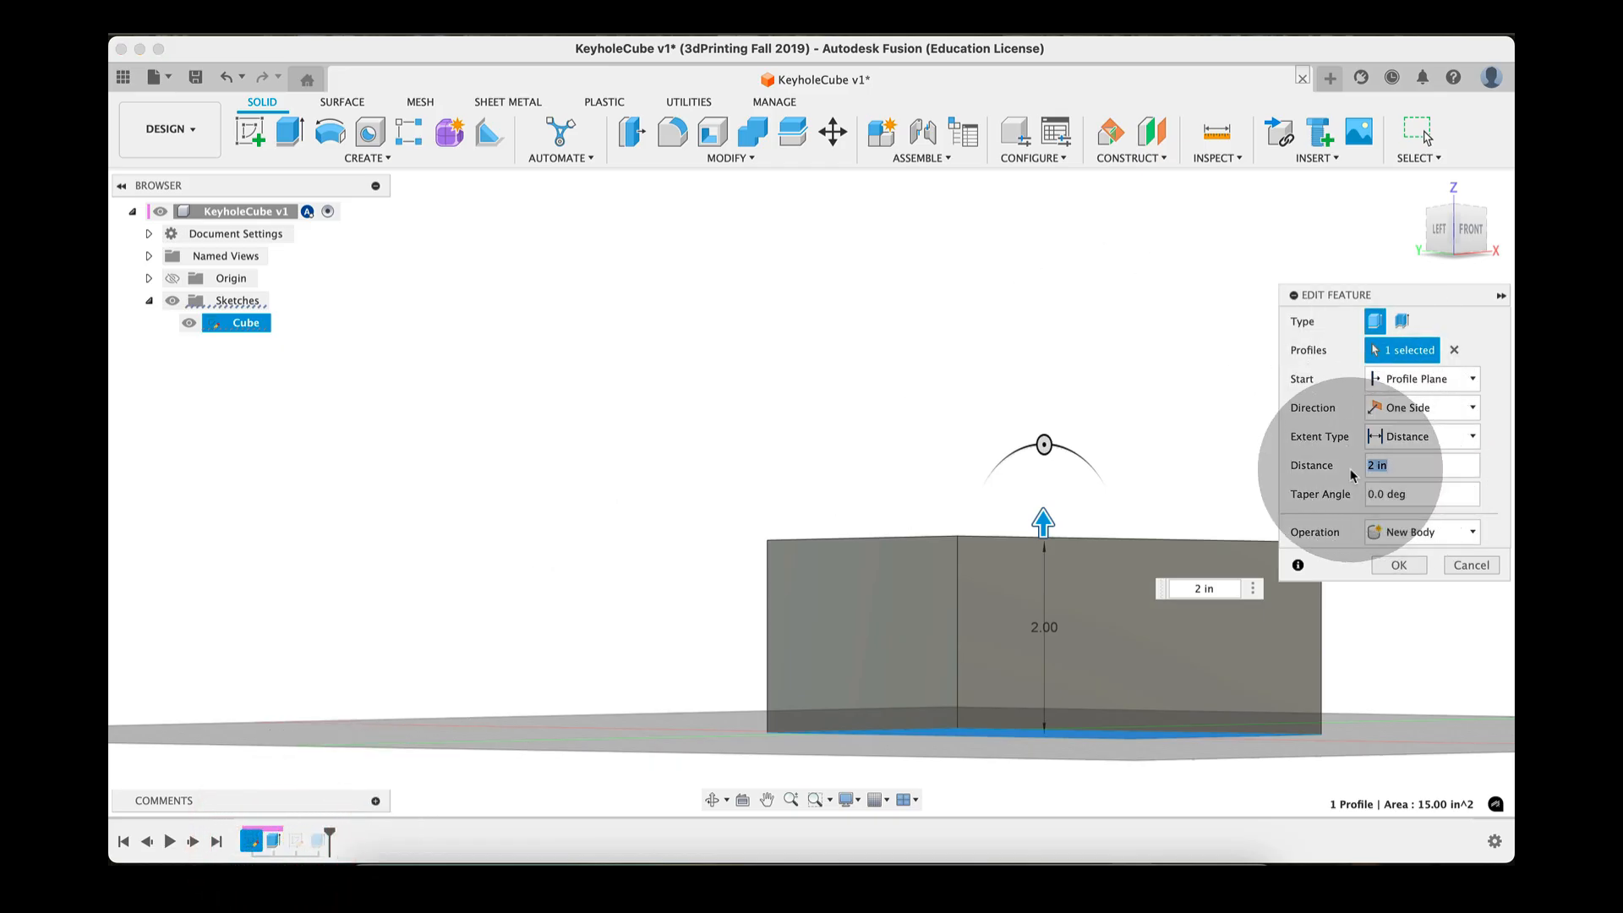
key(Return)
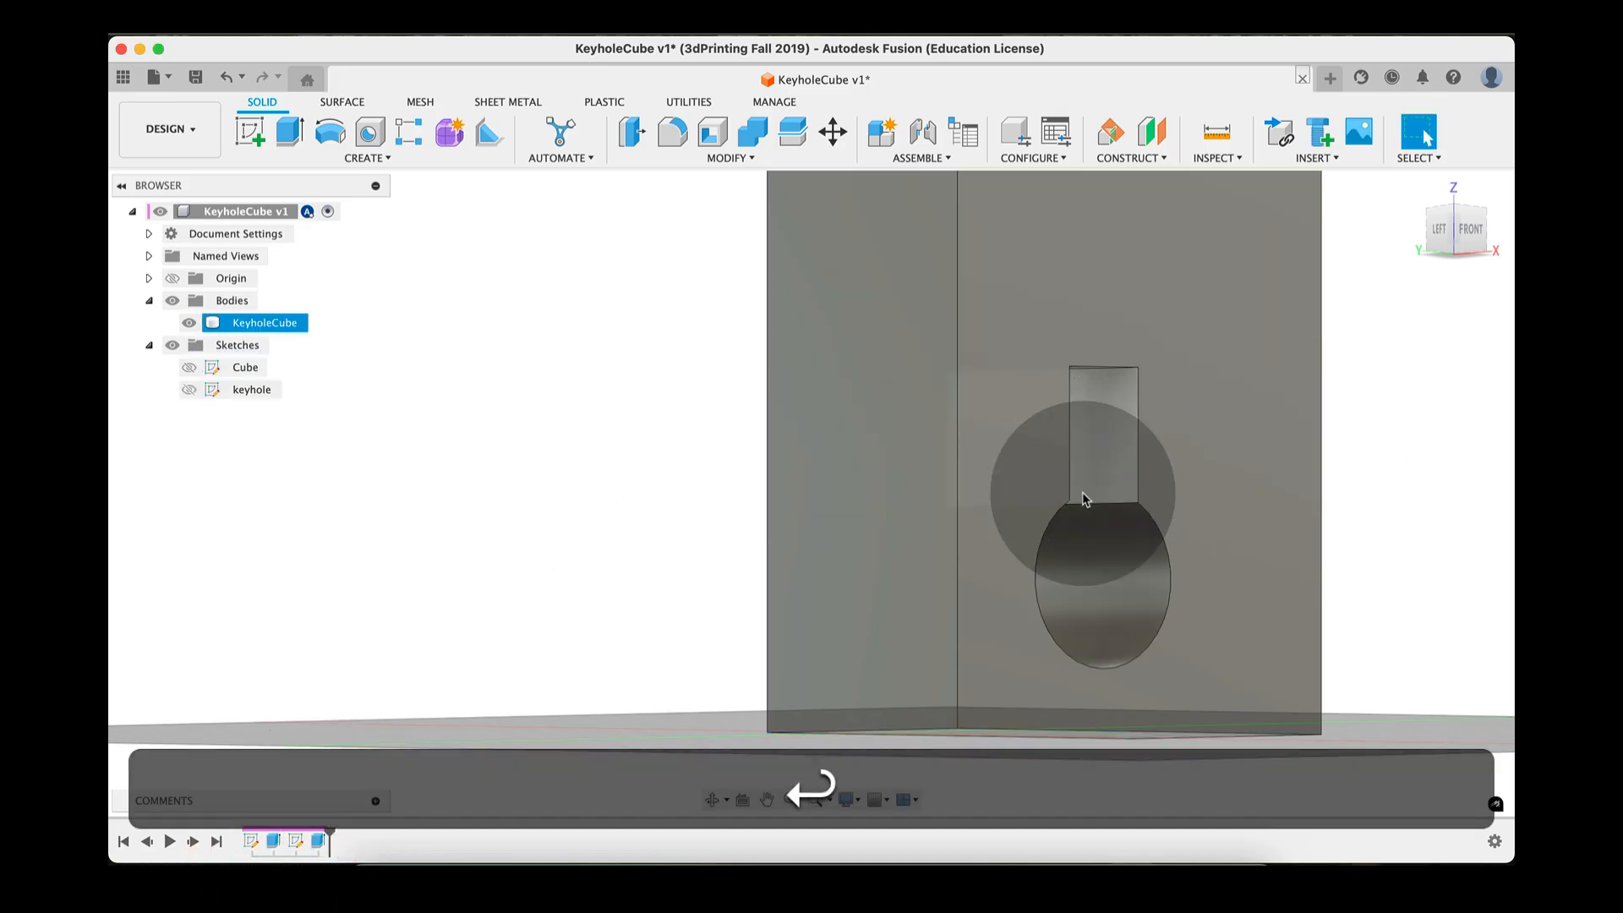
mouse_move(814, 523)
shift+middle_down()
mouse_move(735, 536)
mouse_move(851, 536)
shift+middle_up()
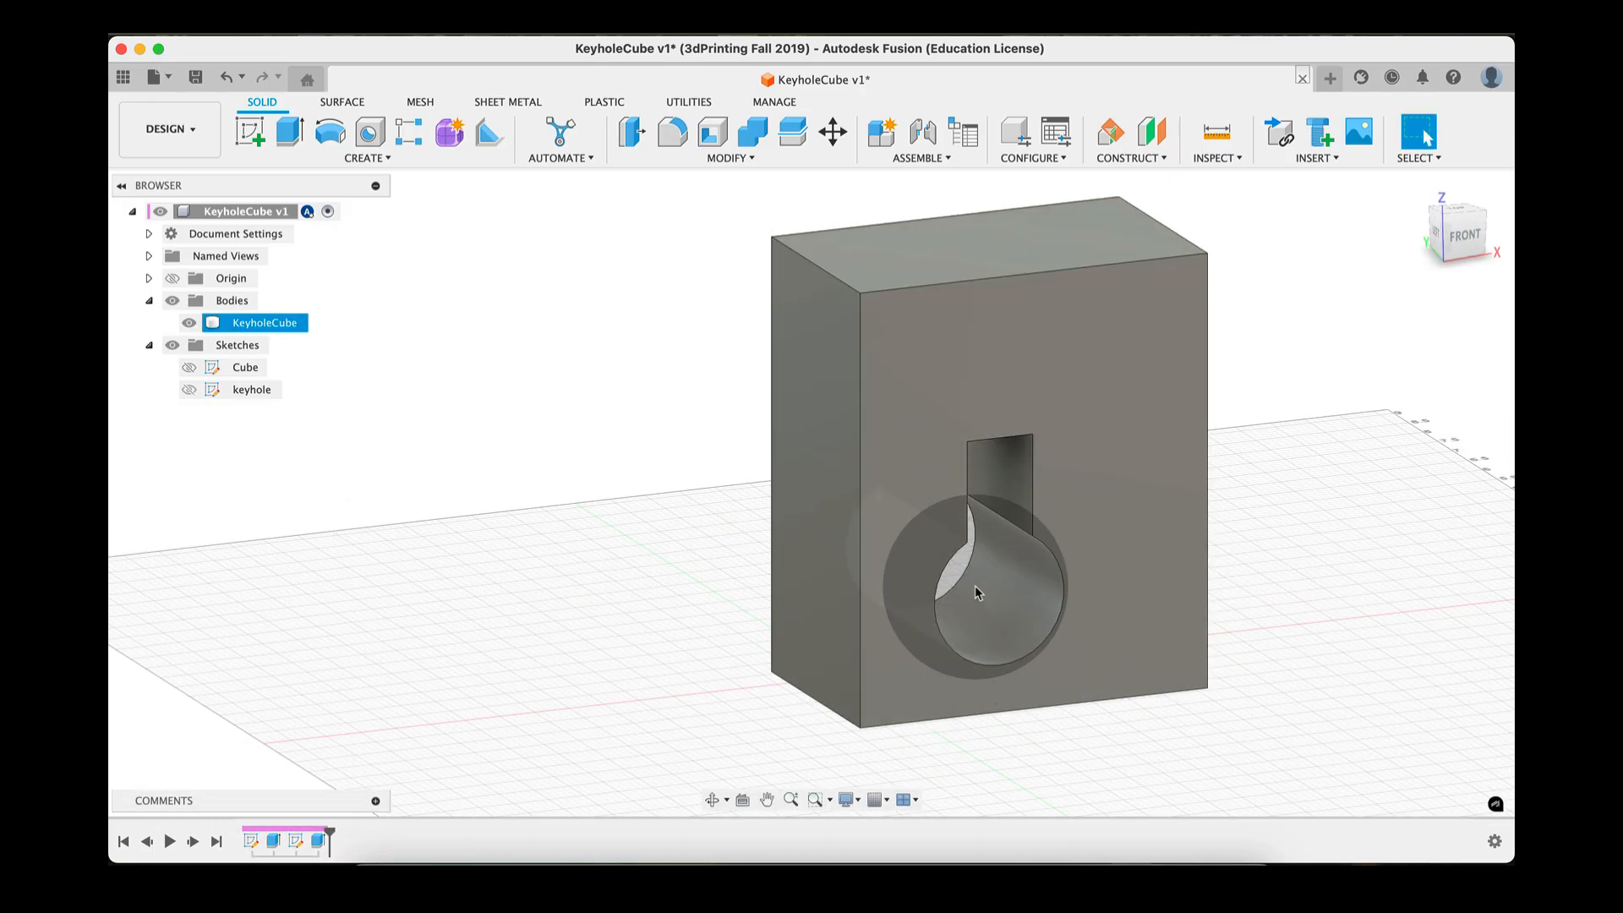
Open the keyhole cut's extrusion to examine its extent settings, keeping them as they are
shift+middle_drag(1033, 617, 978, 617)
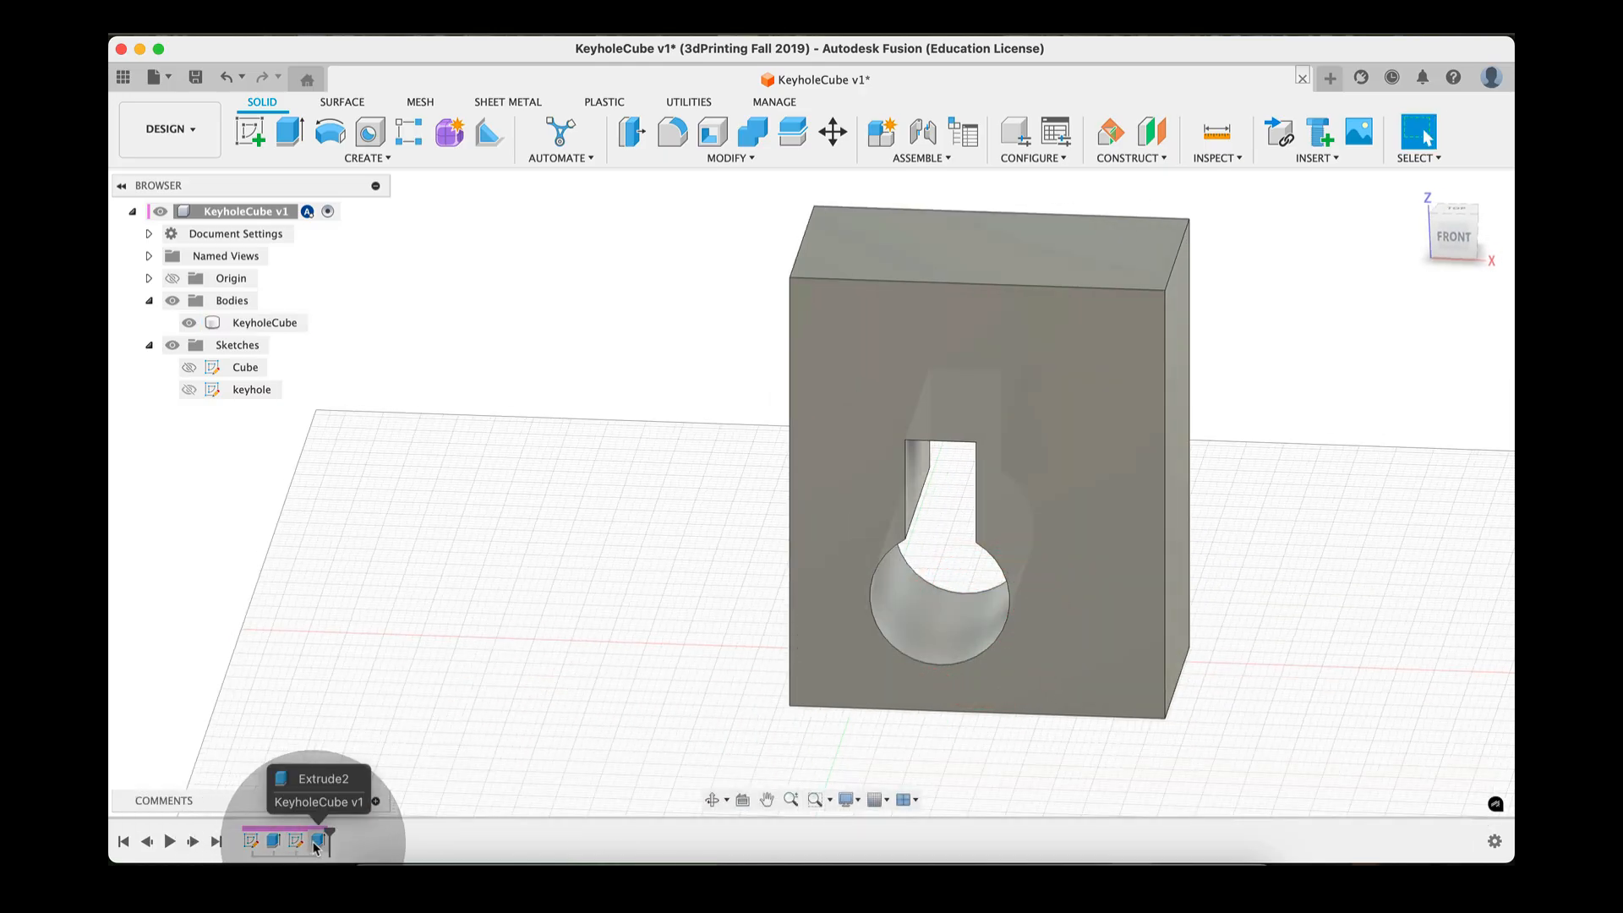
double_click(314, 845)
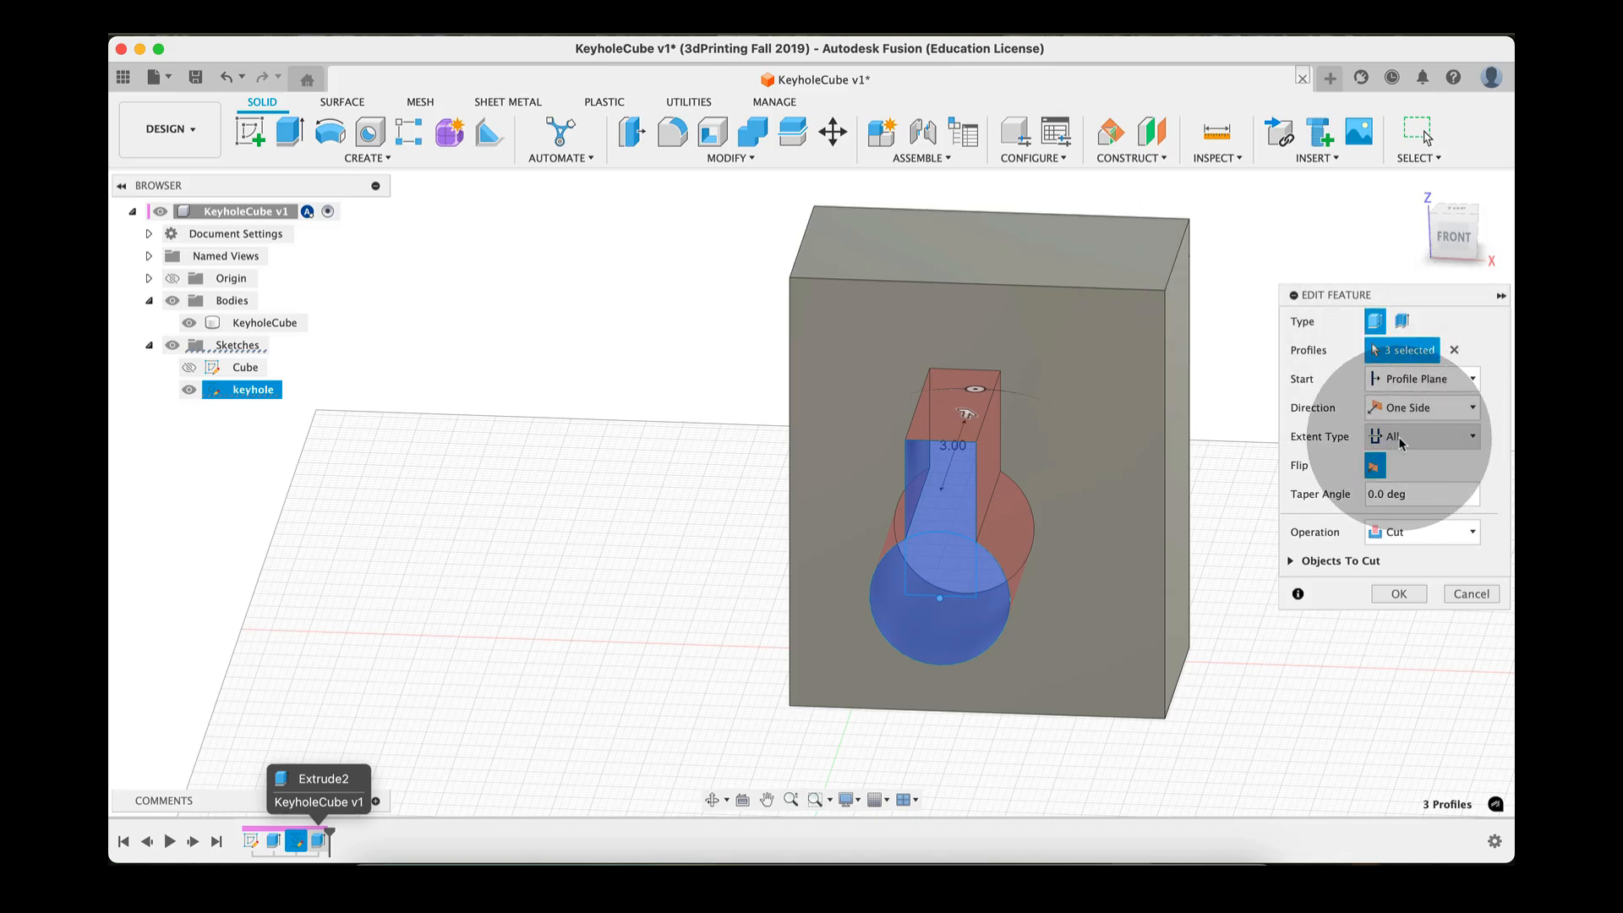
click(1399, 593)
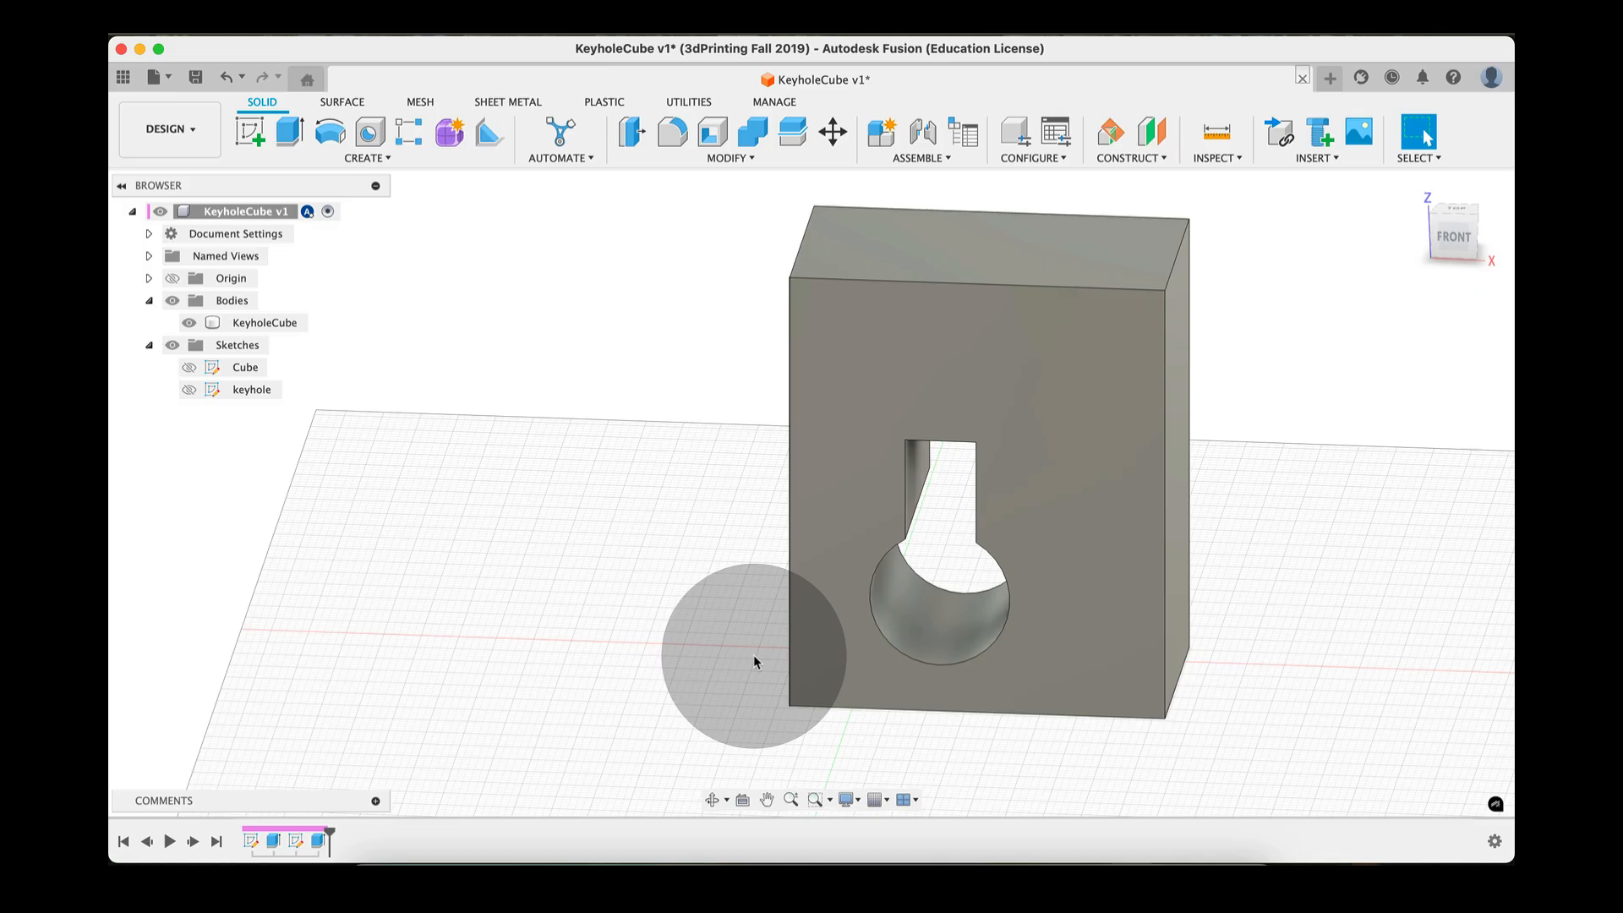
Edit the Cube sketch, setting the rectangle's vertical dimension to 36 in, and finish the sketch
double_click(251, 841)
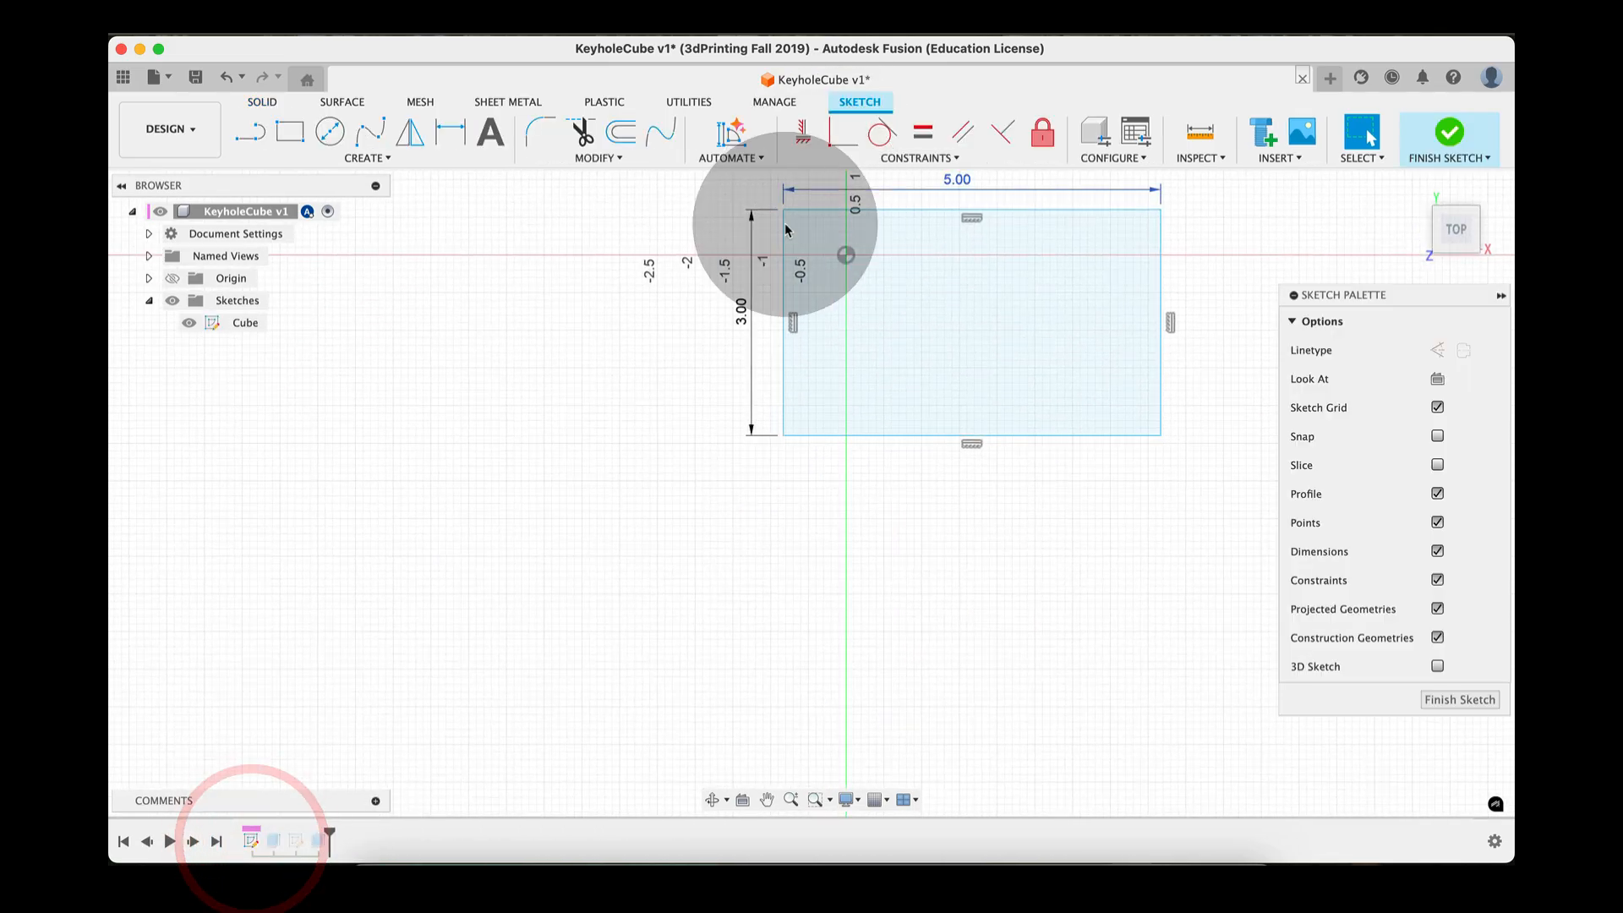
text(3)
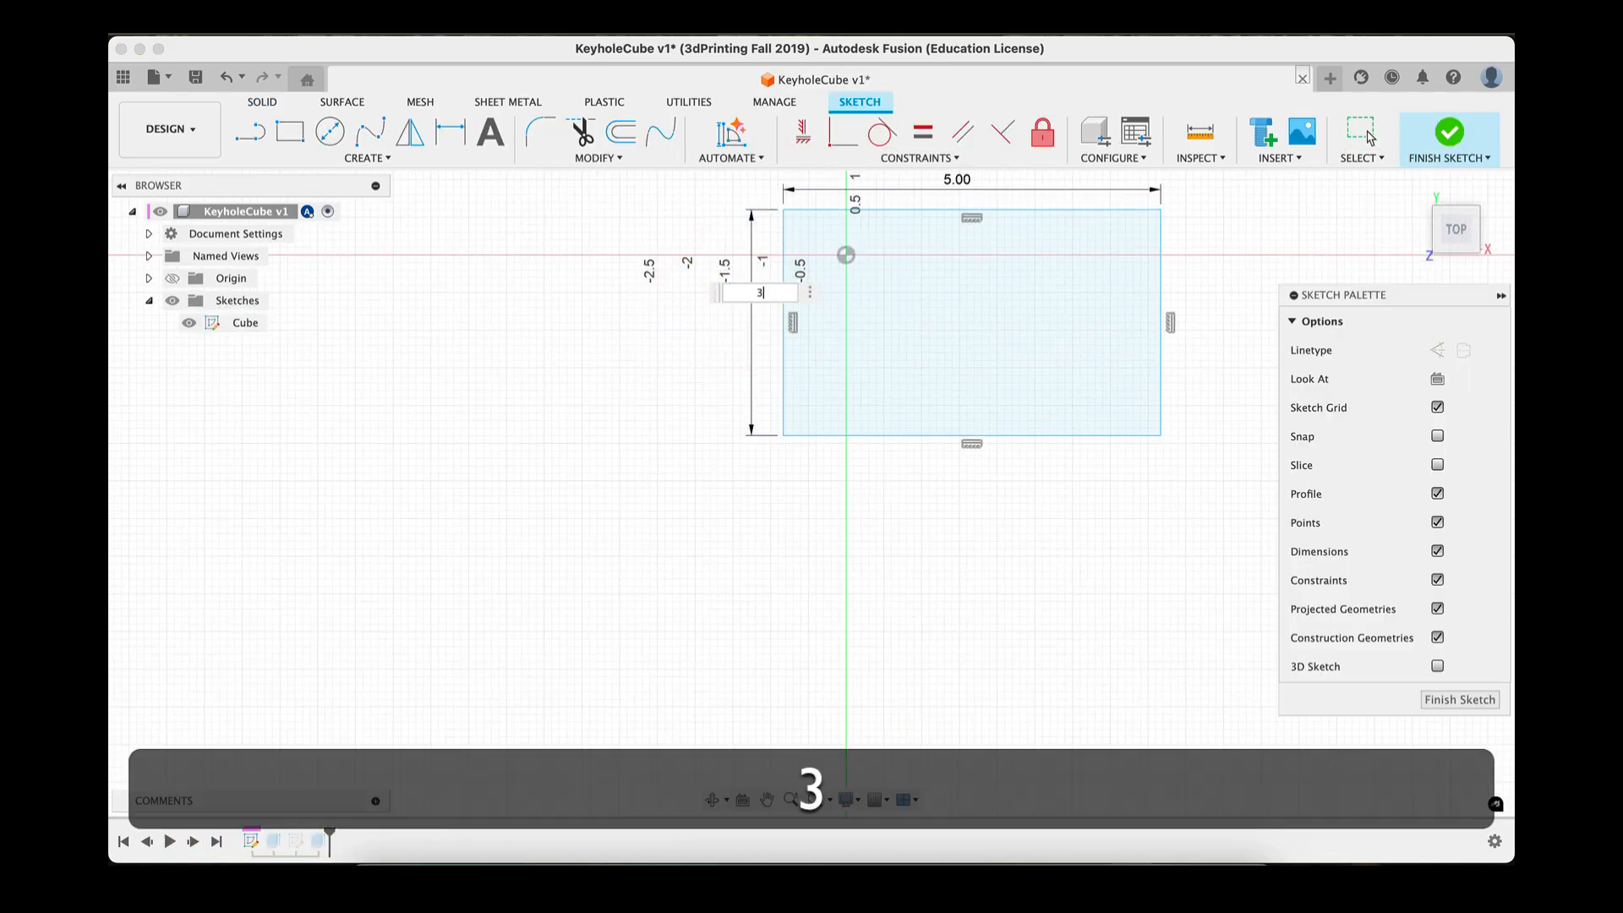
text(6)
key(Return)
key(Return)
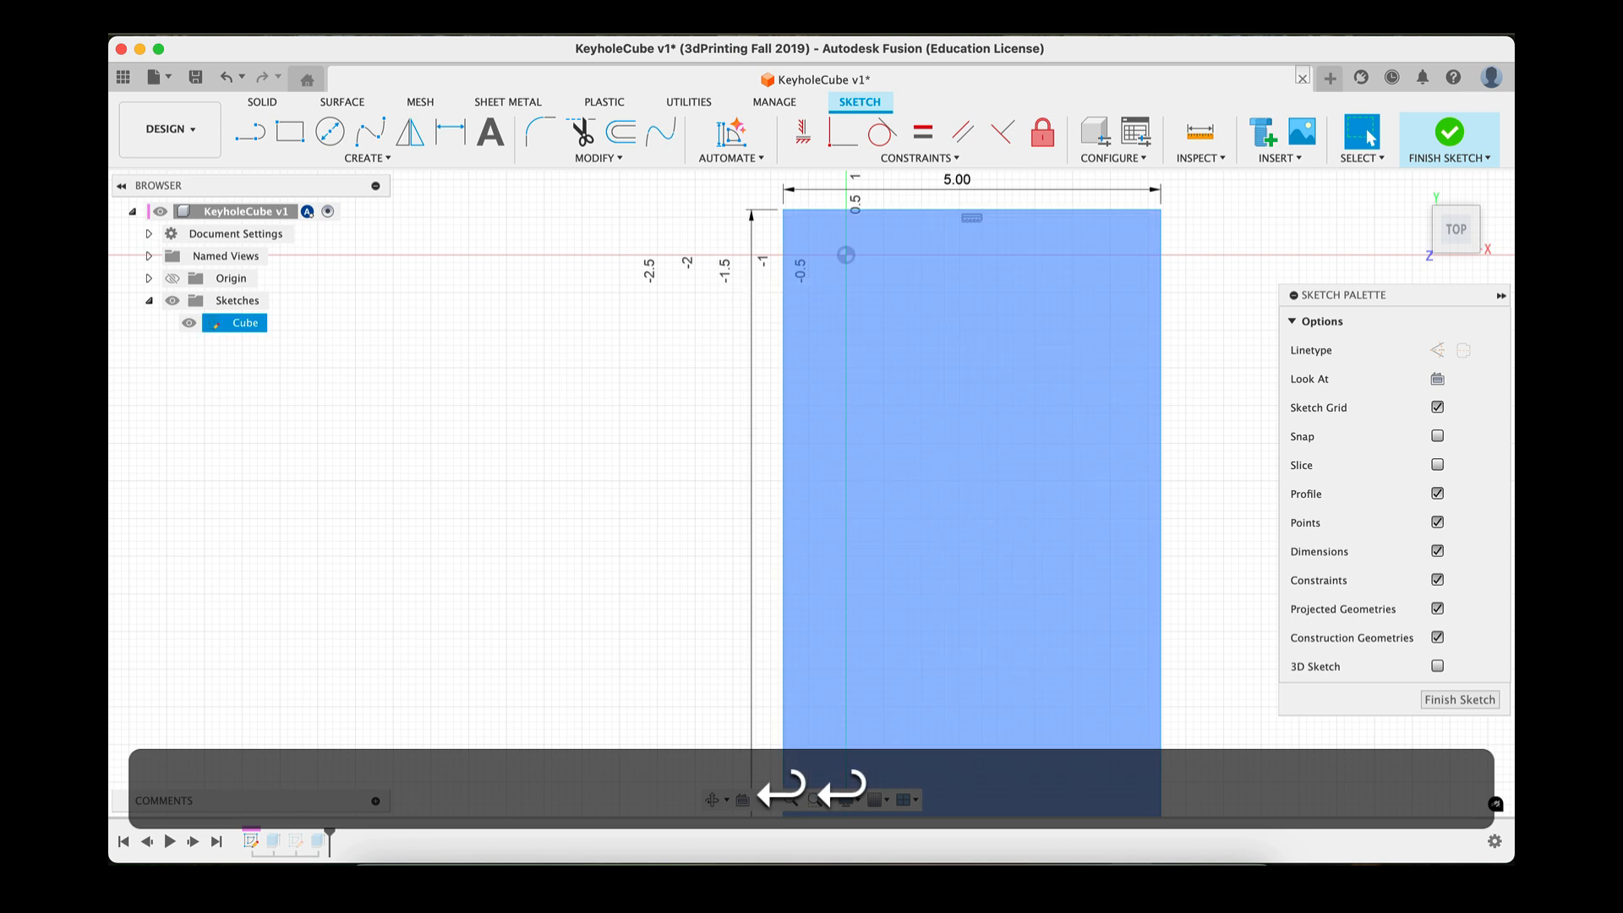
scroll(833, 392, up, 2)
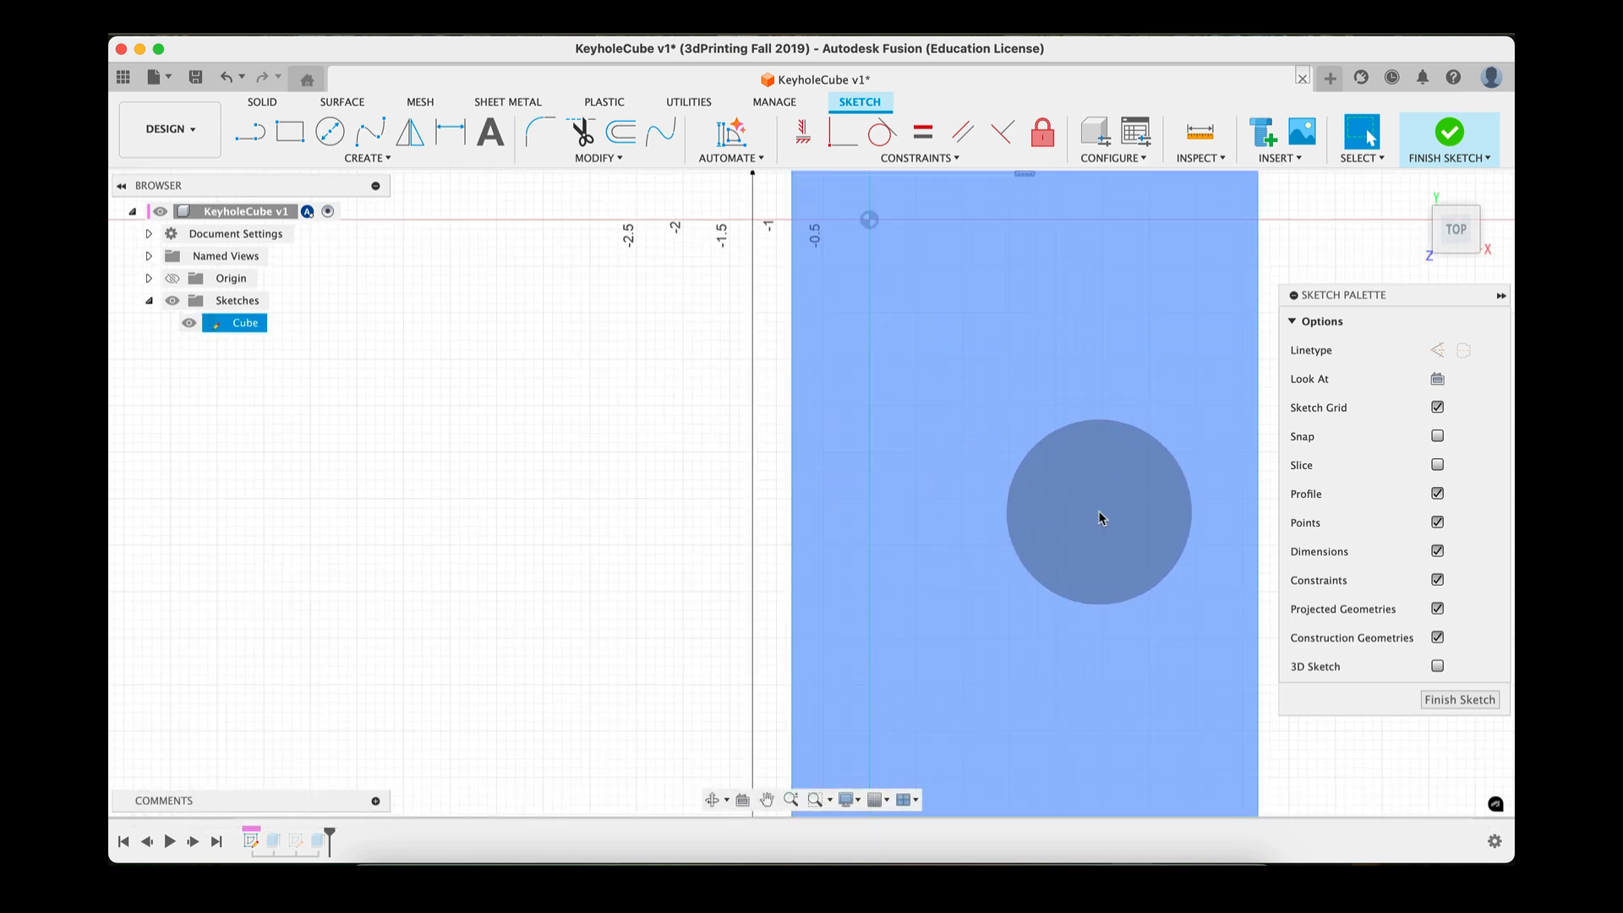
click(1445, 695)
mouse_move(978, 652)
middle_down()
mouse_move(1156, 652)
mouse_move(1281, 680)
mouse_move(1196, 779)
mouse_move(1076, 789)
mouse_move(1133, 783)
mouse_move(1165, 810)
mouse_move(1170, 797)
middle_up()
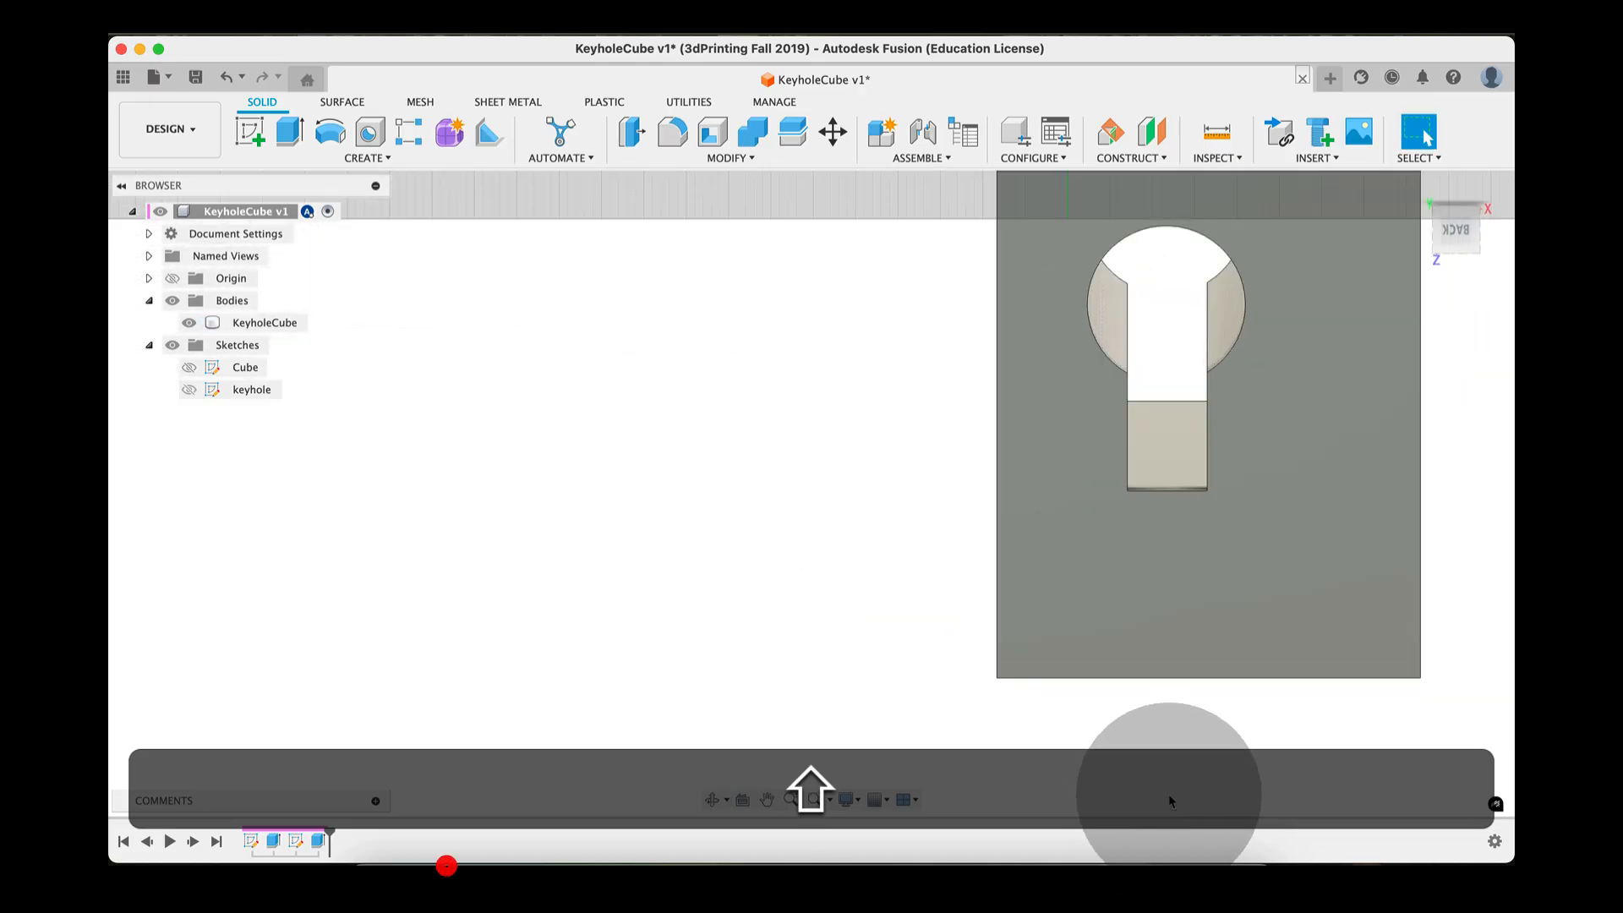
Edit the keyhole cut to use the Distance extent type with a distance of -4 in
double_click(318, 840)
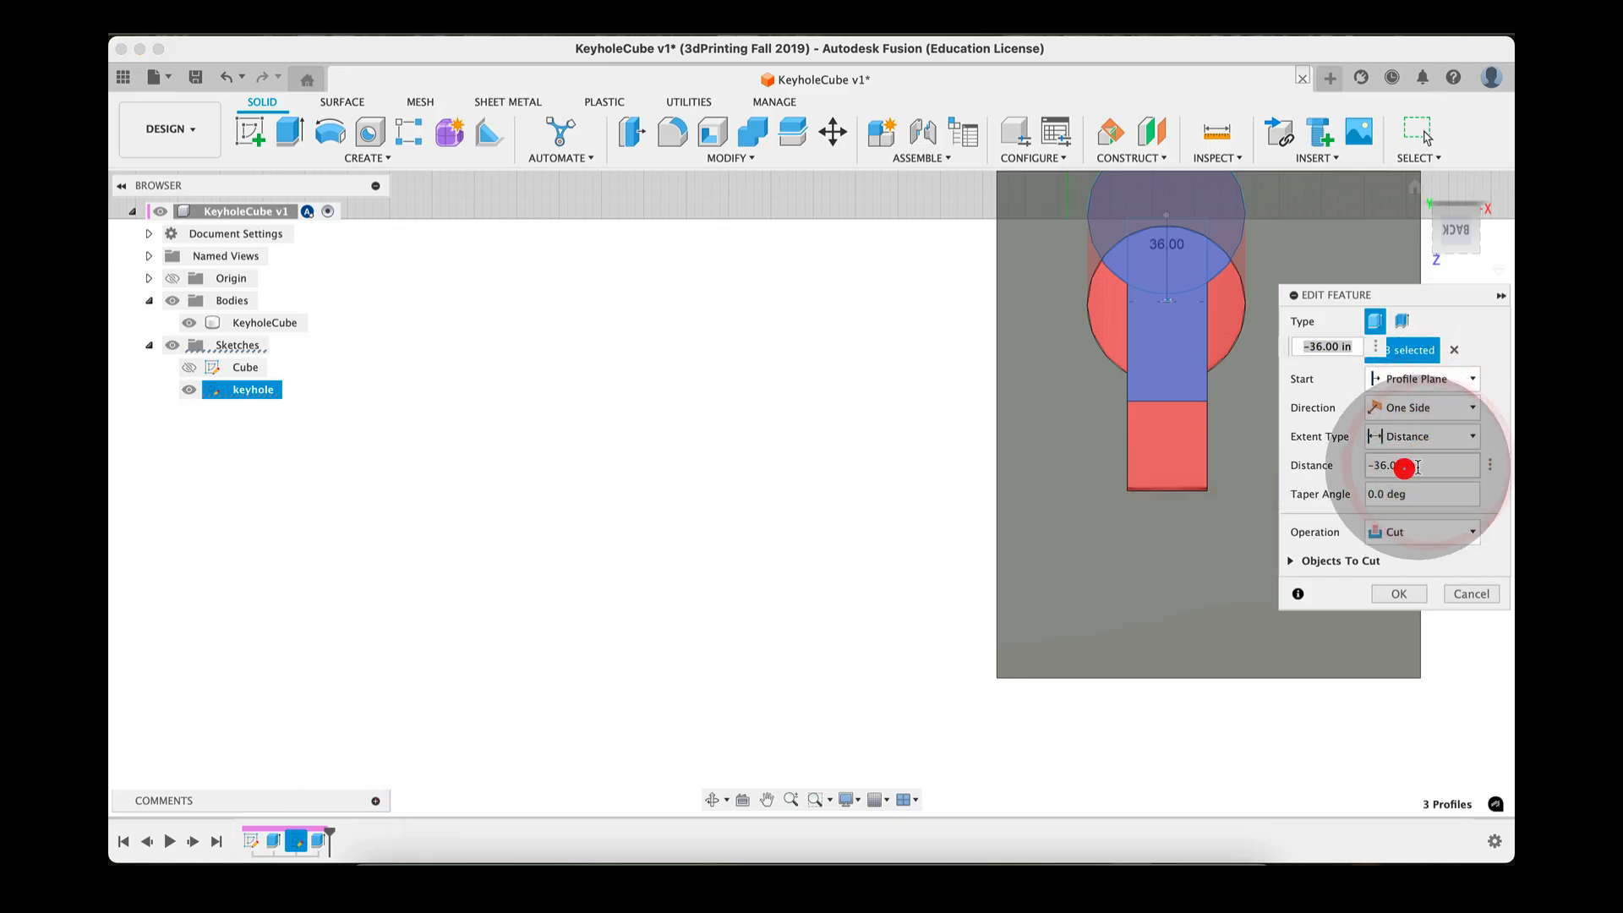
text(4)
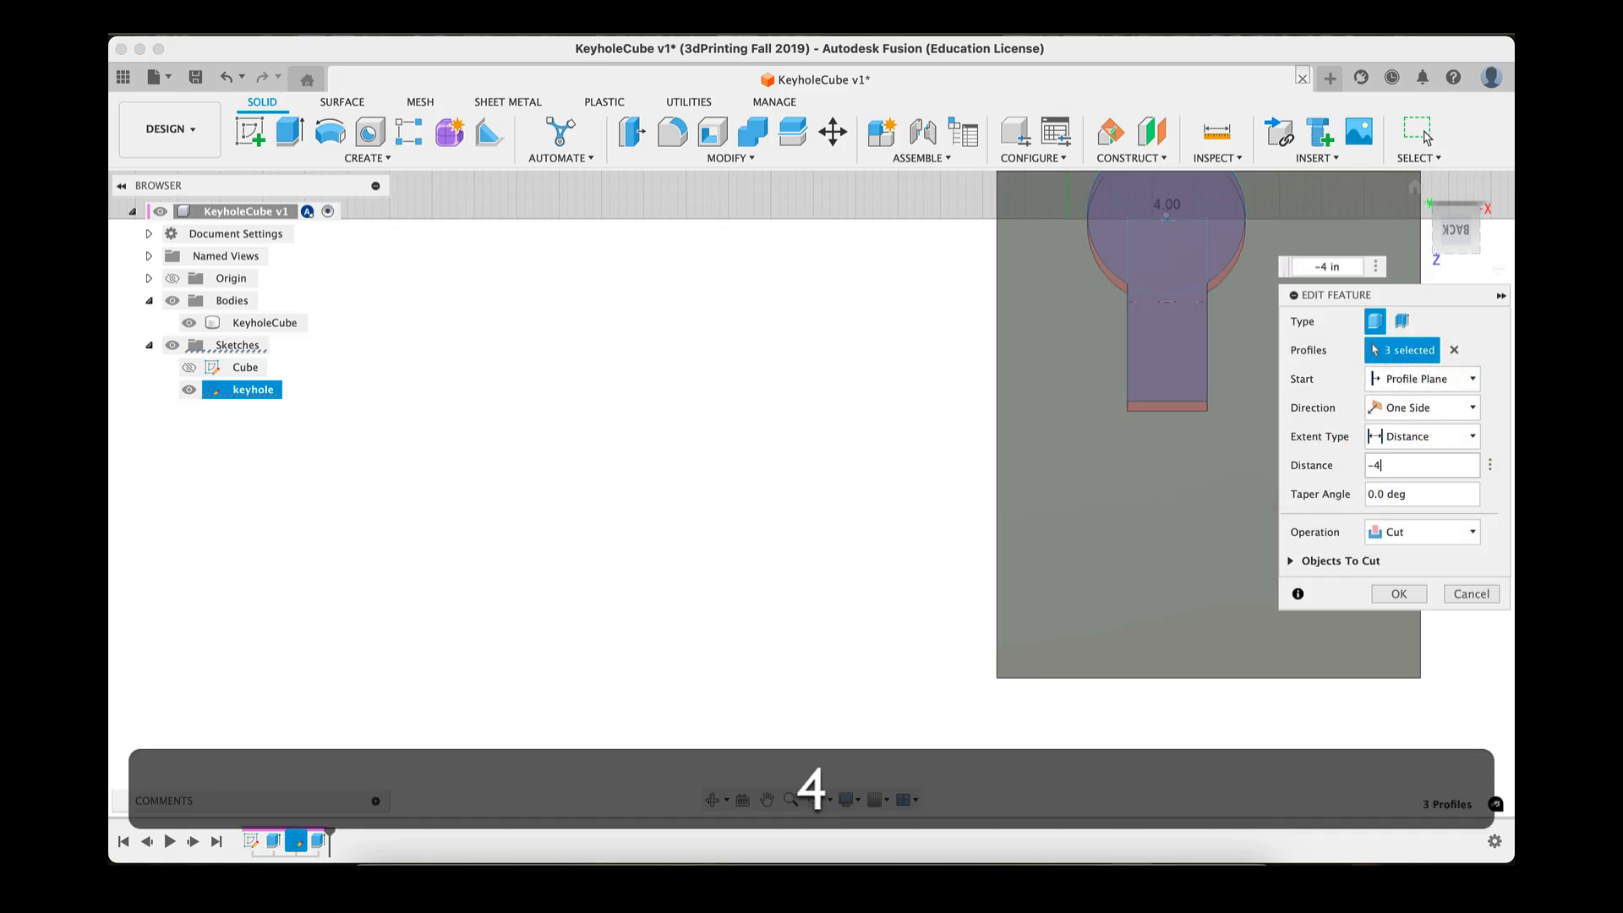
key(Return)
shift+middle_drag(645, 471, 1071, 474)
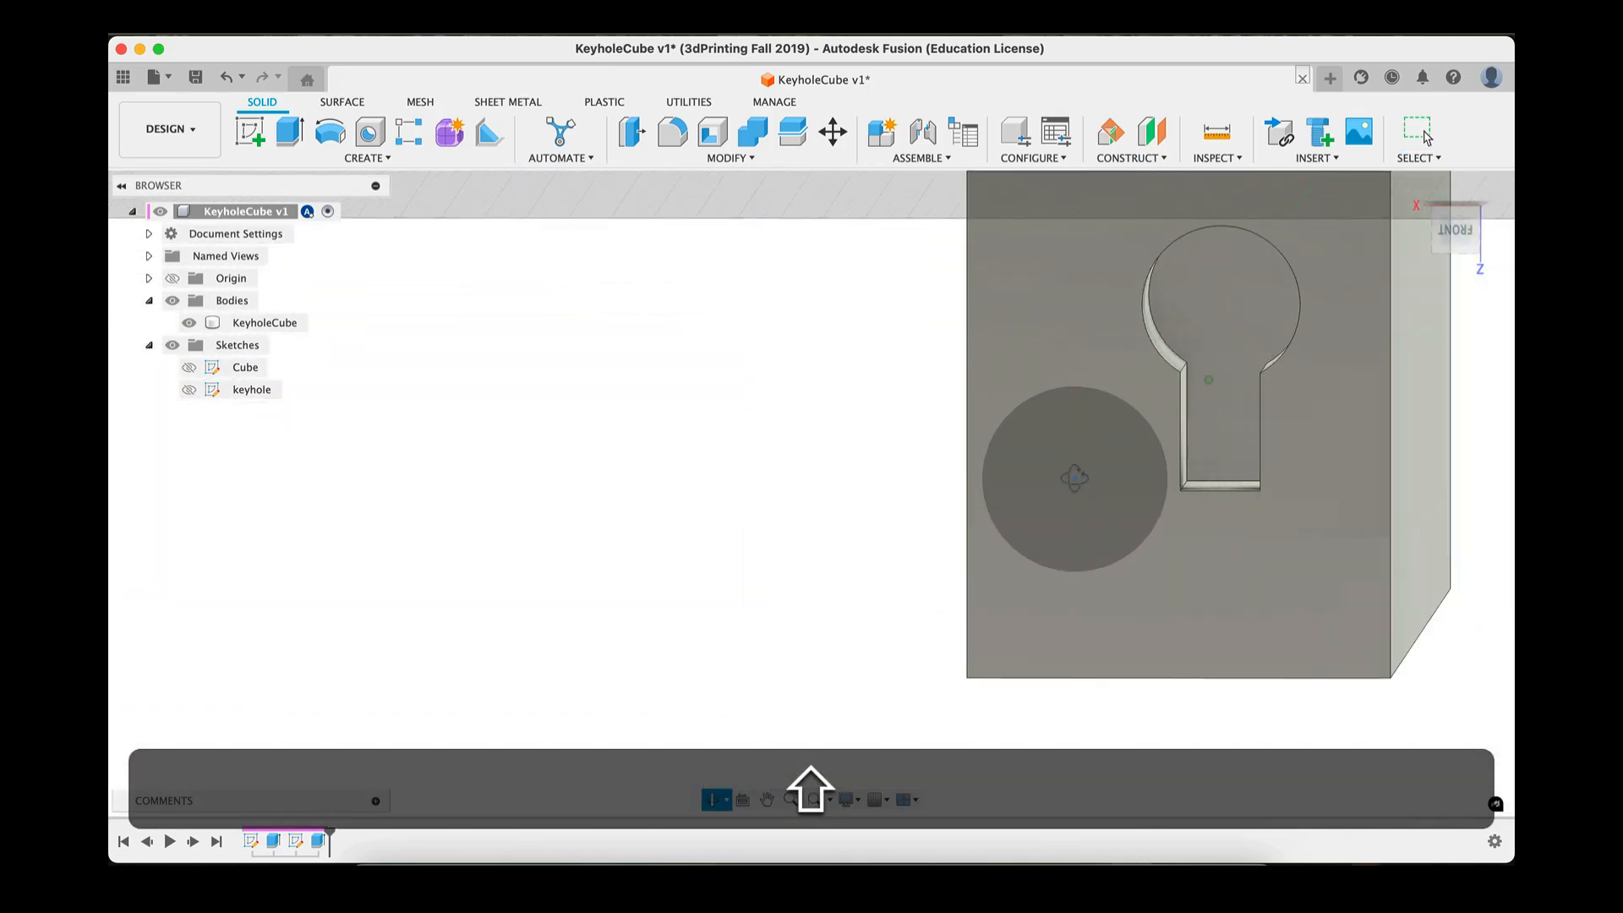
click(1072, 474)
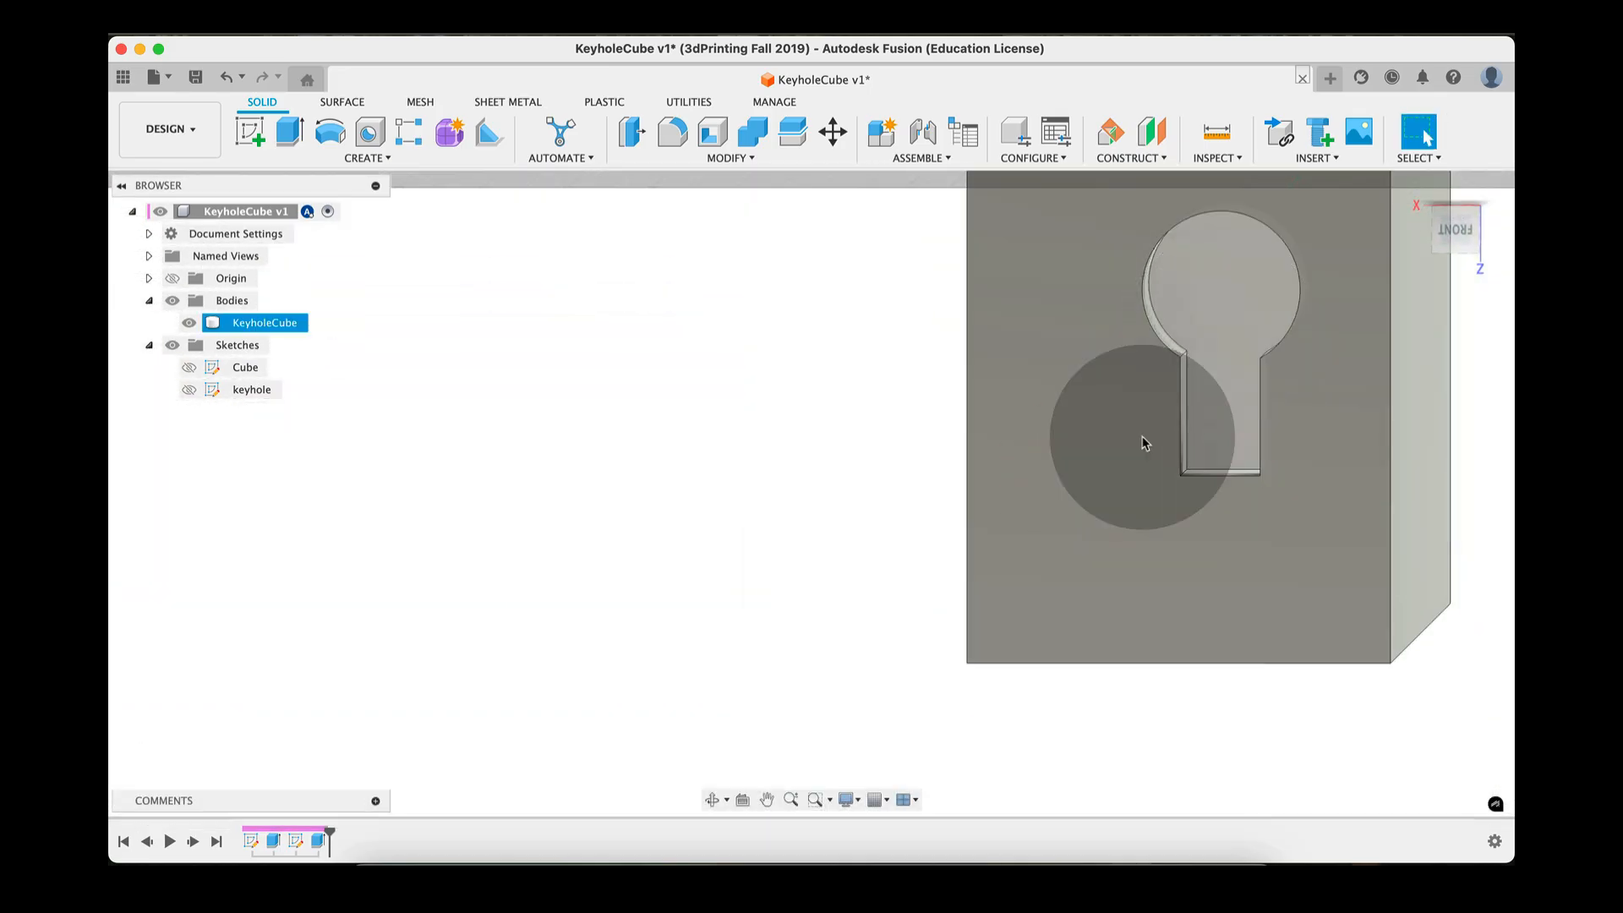
Edit the keyhole cut again, setting its extent type to All so it cuts through the whole block
double_click(315, 843)
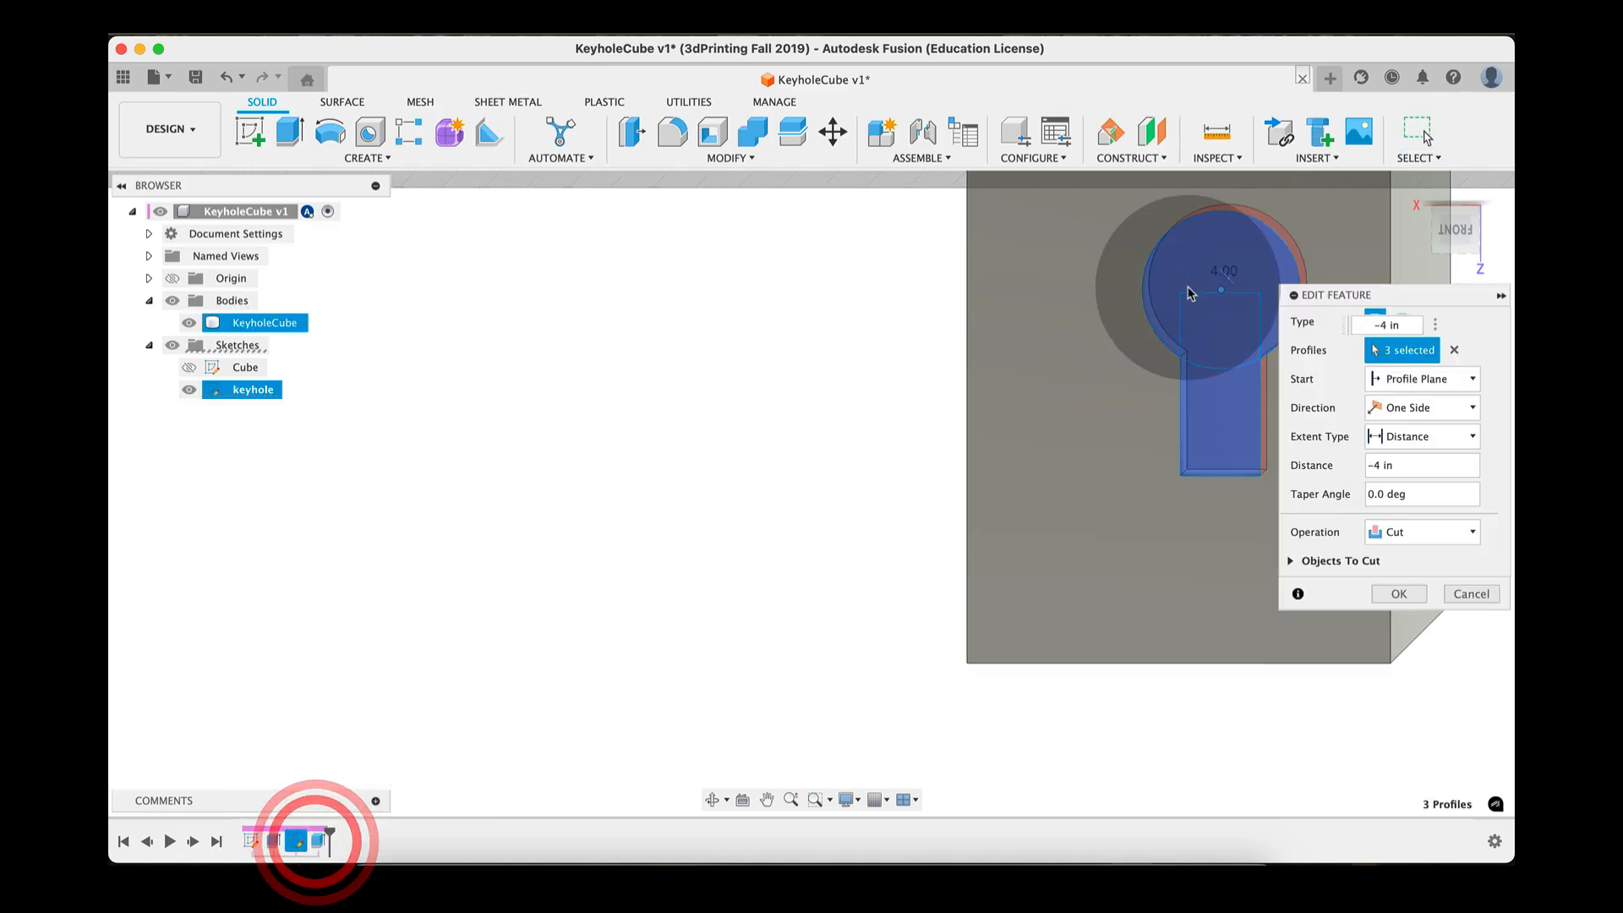
click(1441, 446)
click(1417, 501)
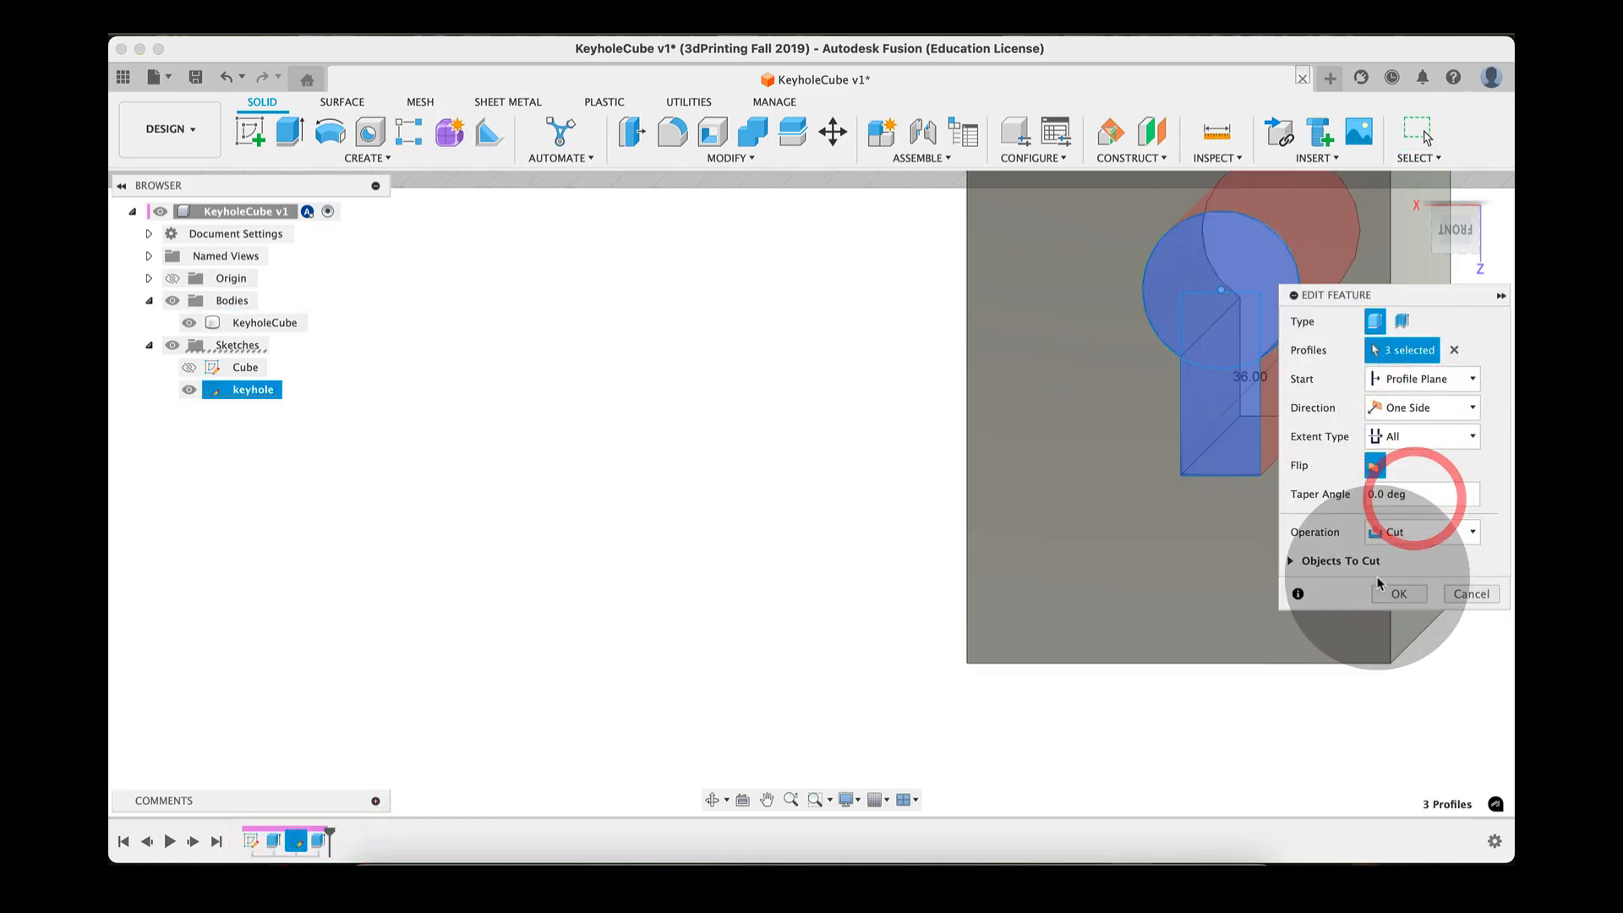
click(1397, 596)
mouse_move(1036, 404)
shift+middle_down()
mouse_move(993, 507)
mouse_move(1014, 428)
mouse_move(1025, 442)
mouse_move(1090, 409)
mouse_move(1040, 417)
shift+middle_up()
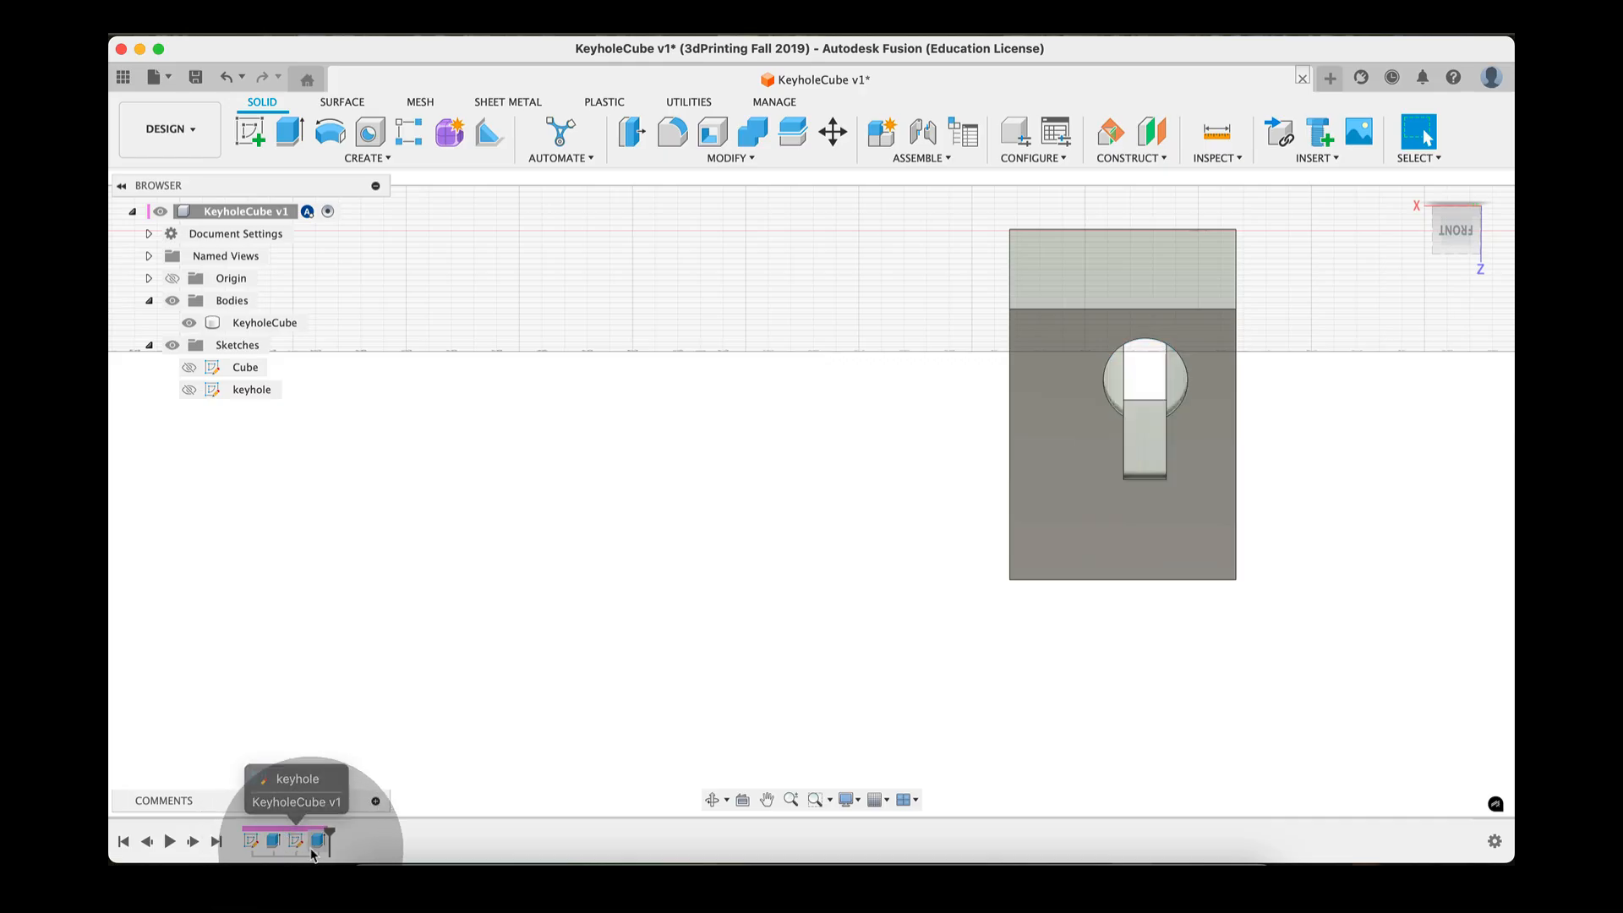
Roll the timeline back to just after the cube's extrusion and start a sketch on the block's long bottom face
drag(283, 838, 285, 838)
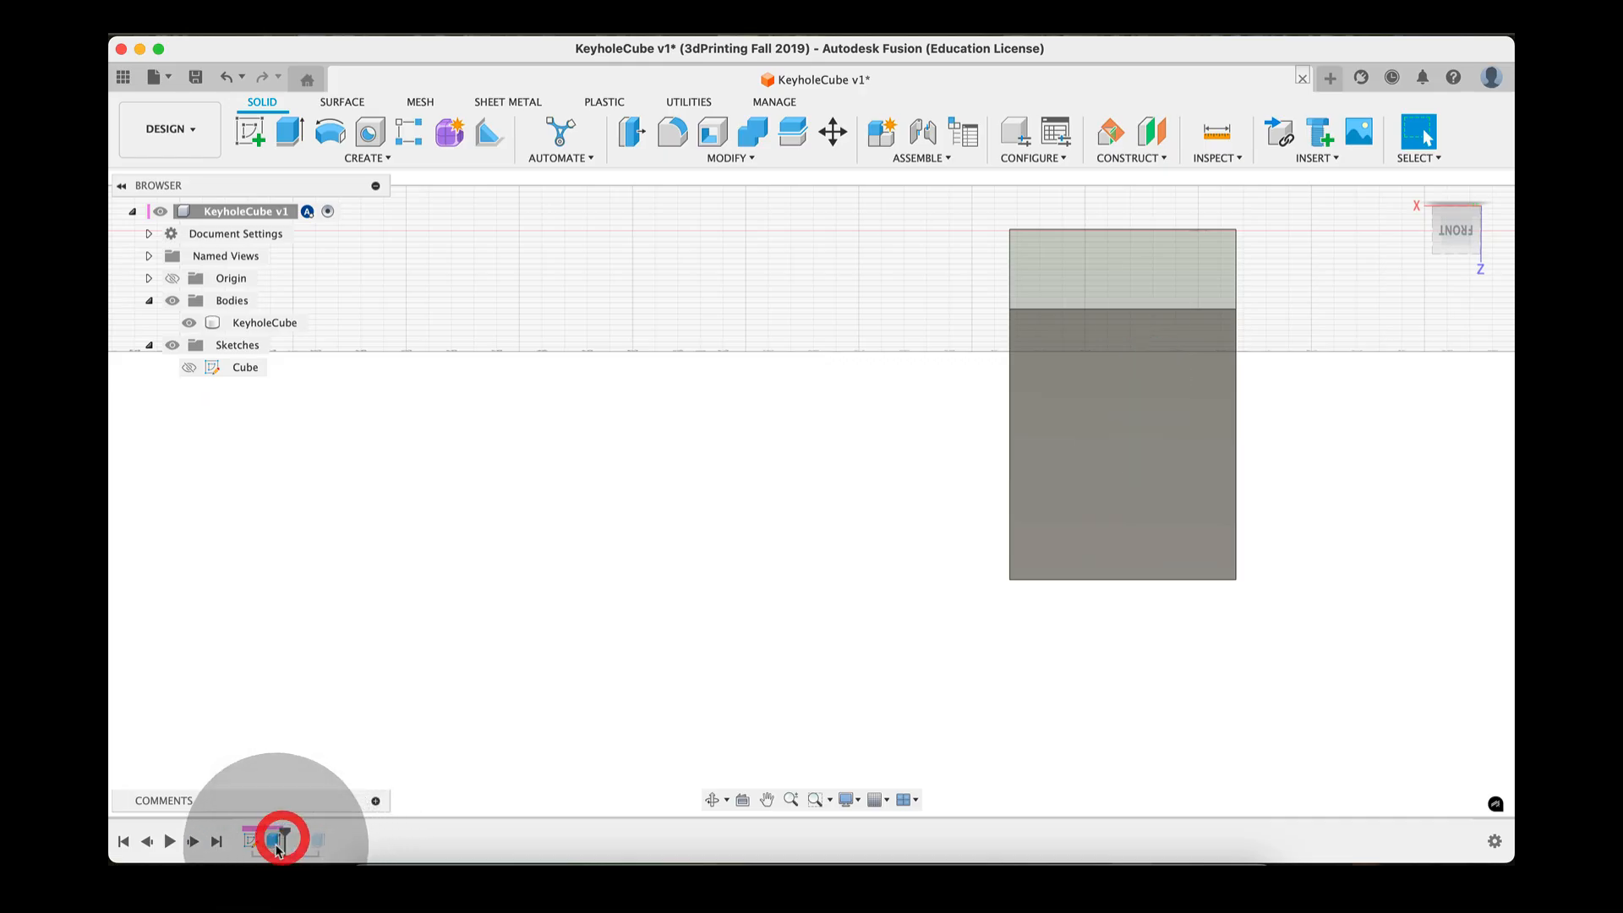
mouse_move(795, 461)
shift+middle_down()
mouse_move(819, 489)
mouse_move(804, 500)
mouse_move(849, 430)
mouse_move(776, 456)
shift+middle_up()
click(245, 133)
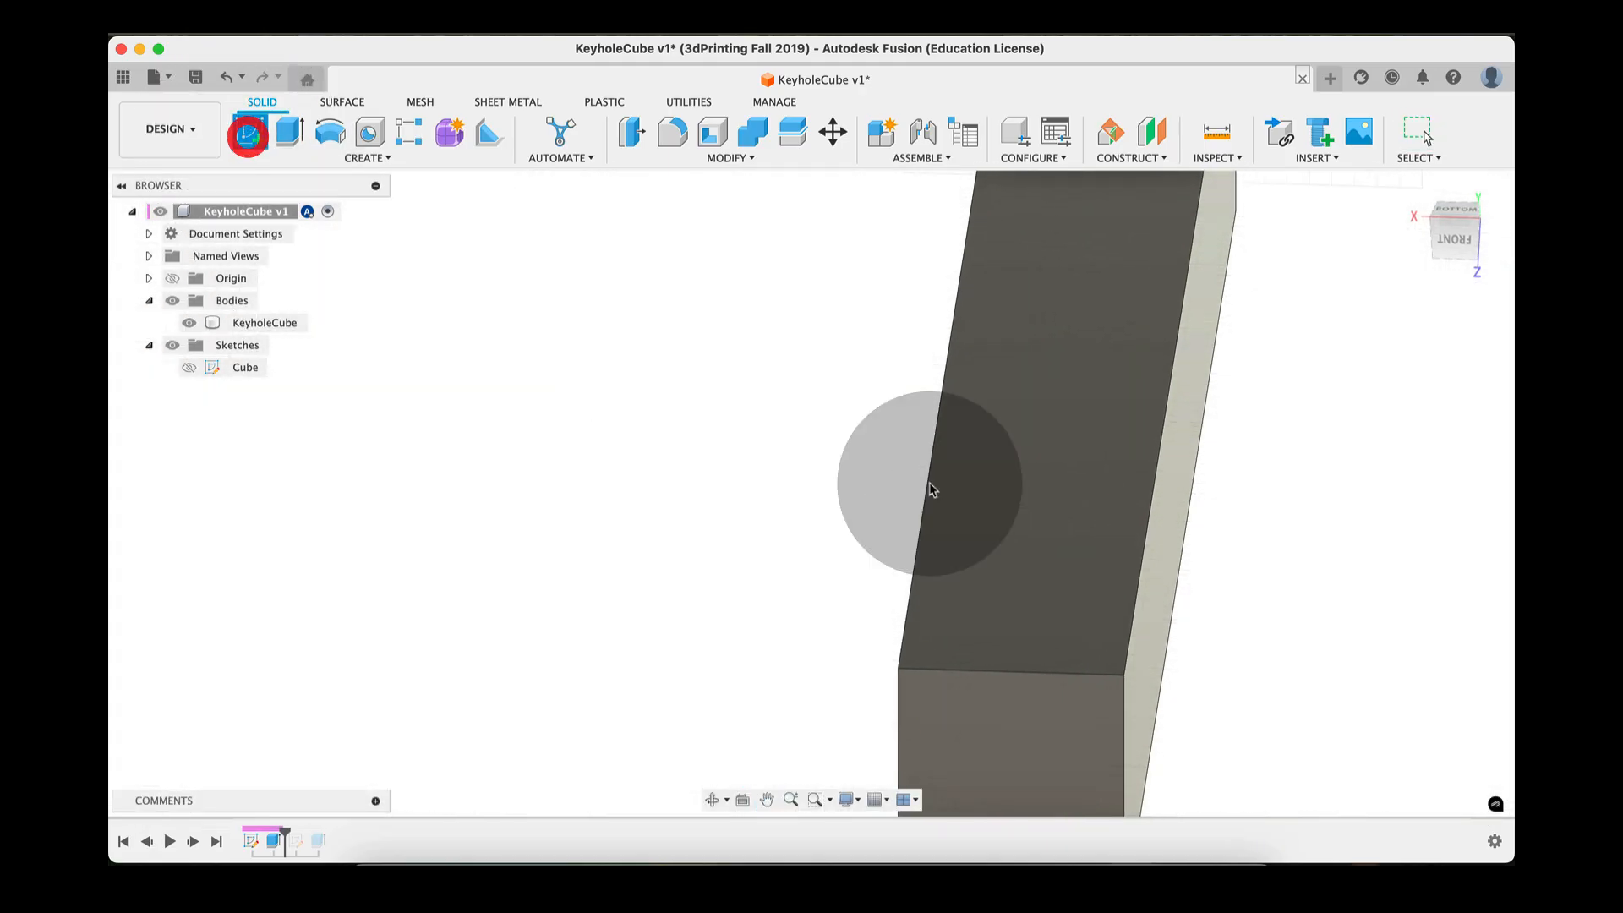
click(1025, 550)
middle_drag(871, 677, 906, 160)
mouse_move(934, 623)
middle_down()
mouse_move(956, 345)
mouse_move(993, 276)
middle_up()
middle_drag(968, 547, 913, 330)
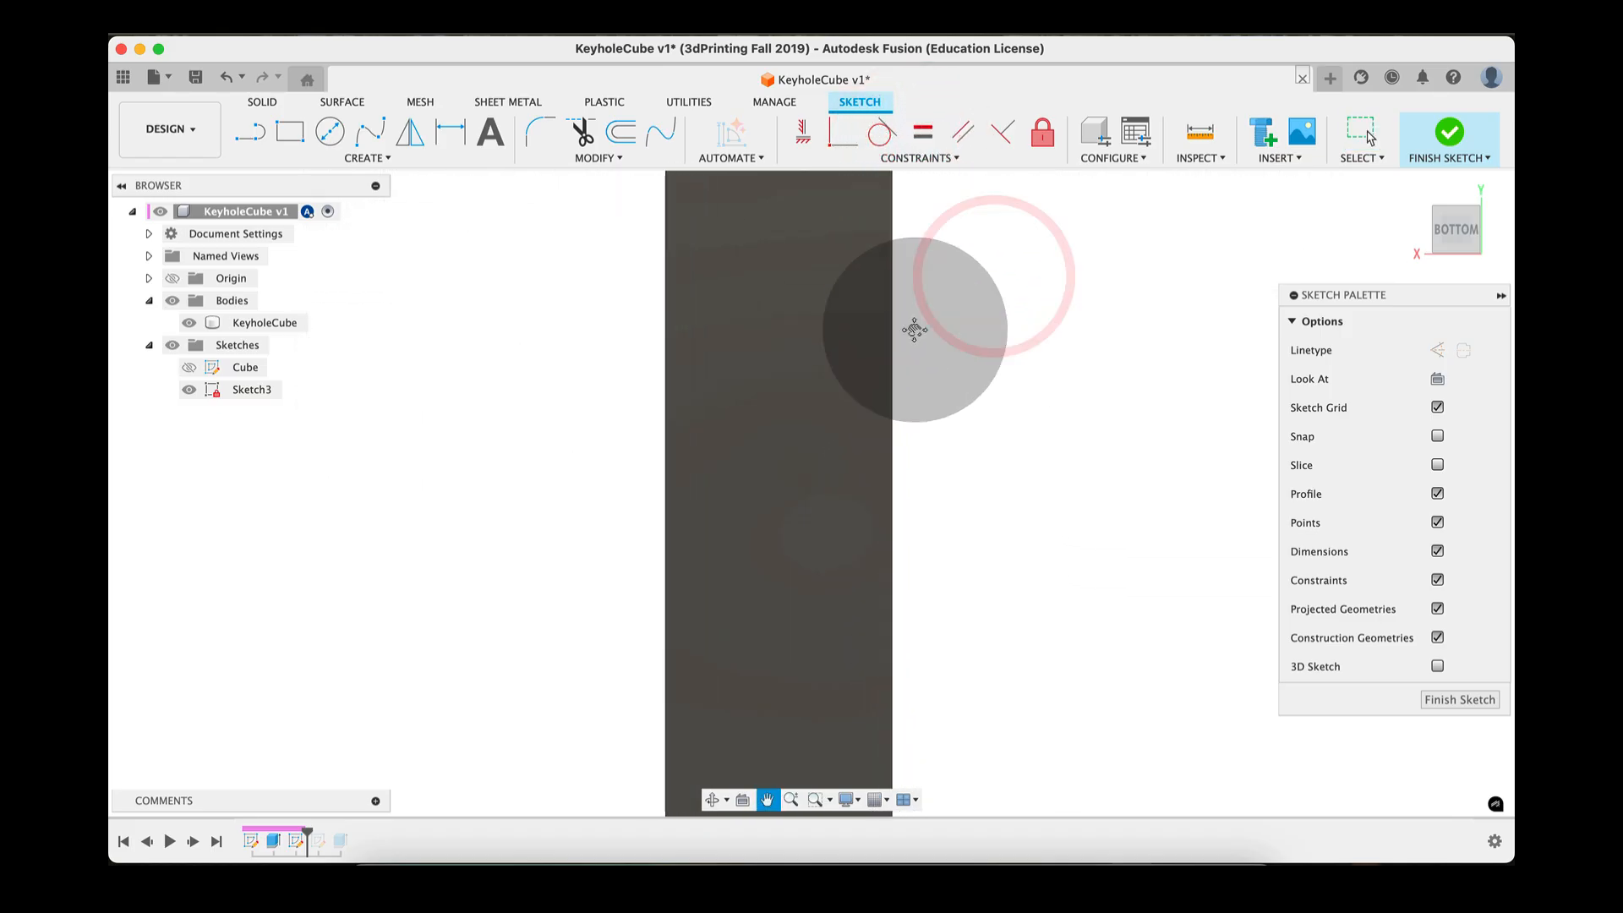
Draw a circle in the new sketch, near the front end of the block's bottom face
key(c)
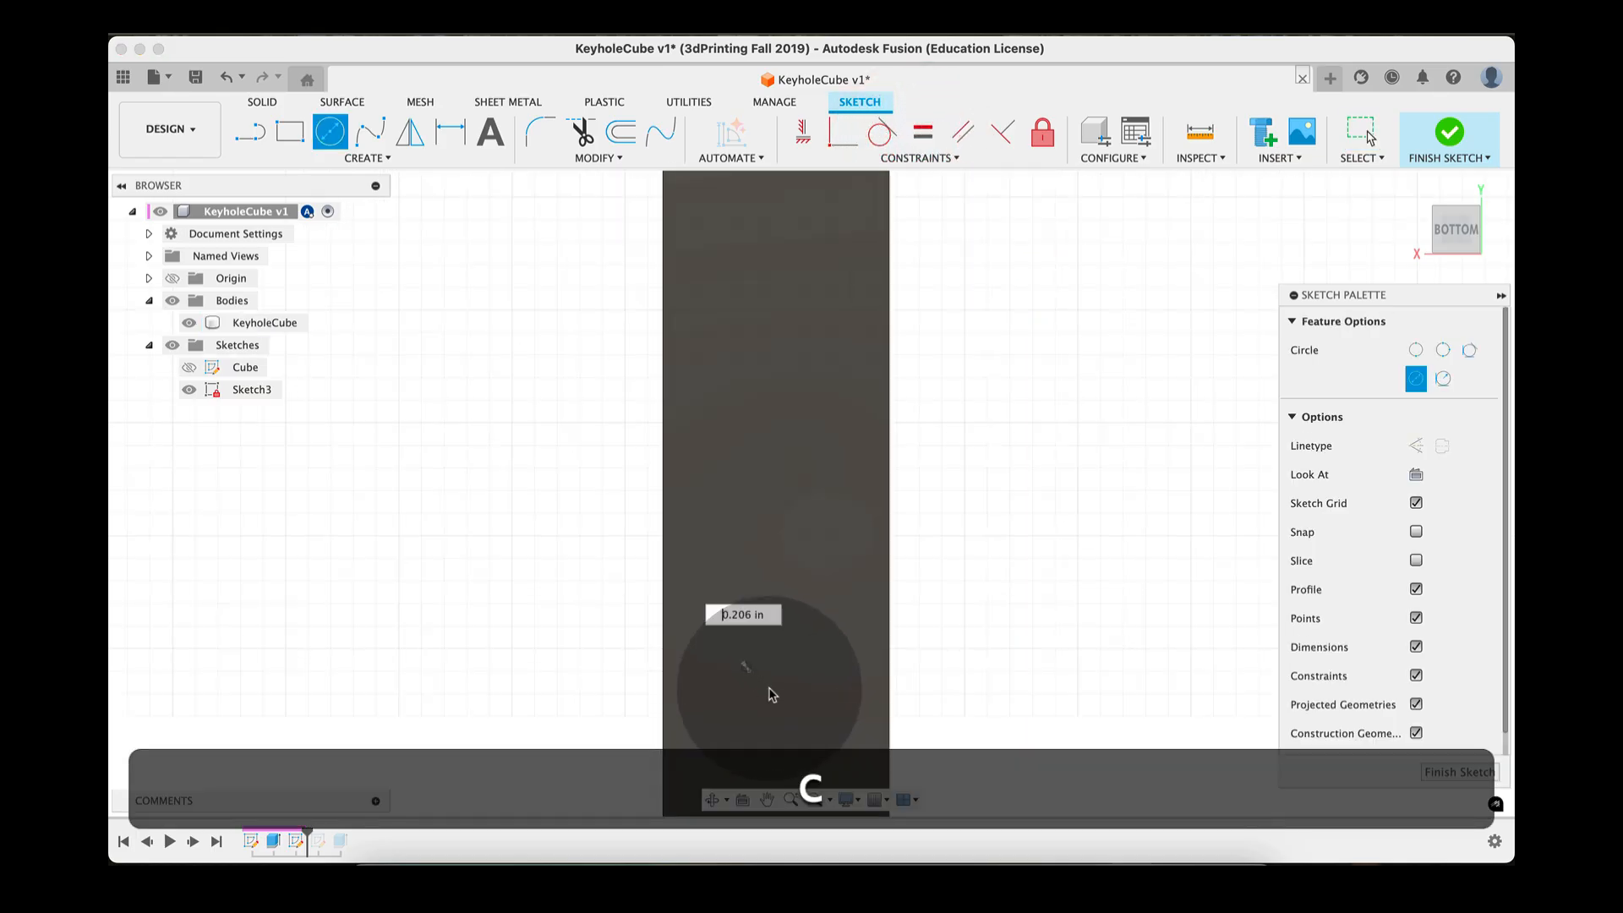
click(786, 703)
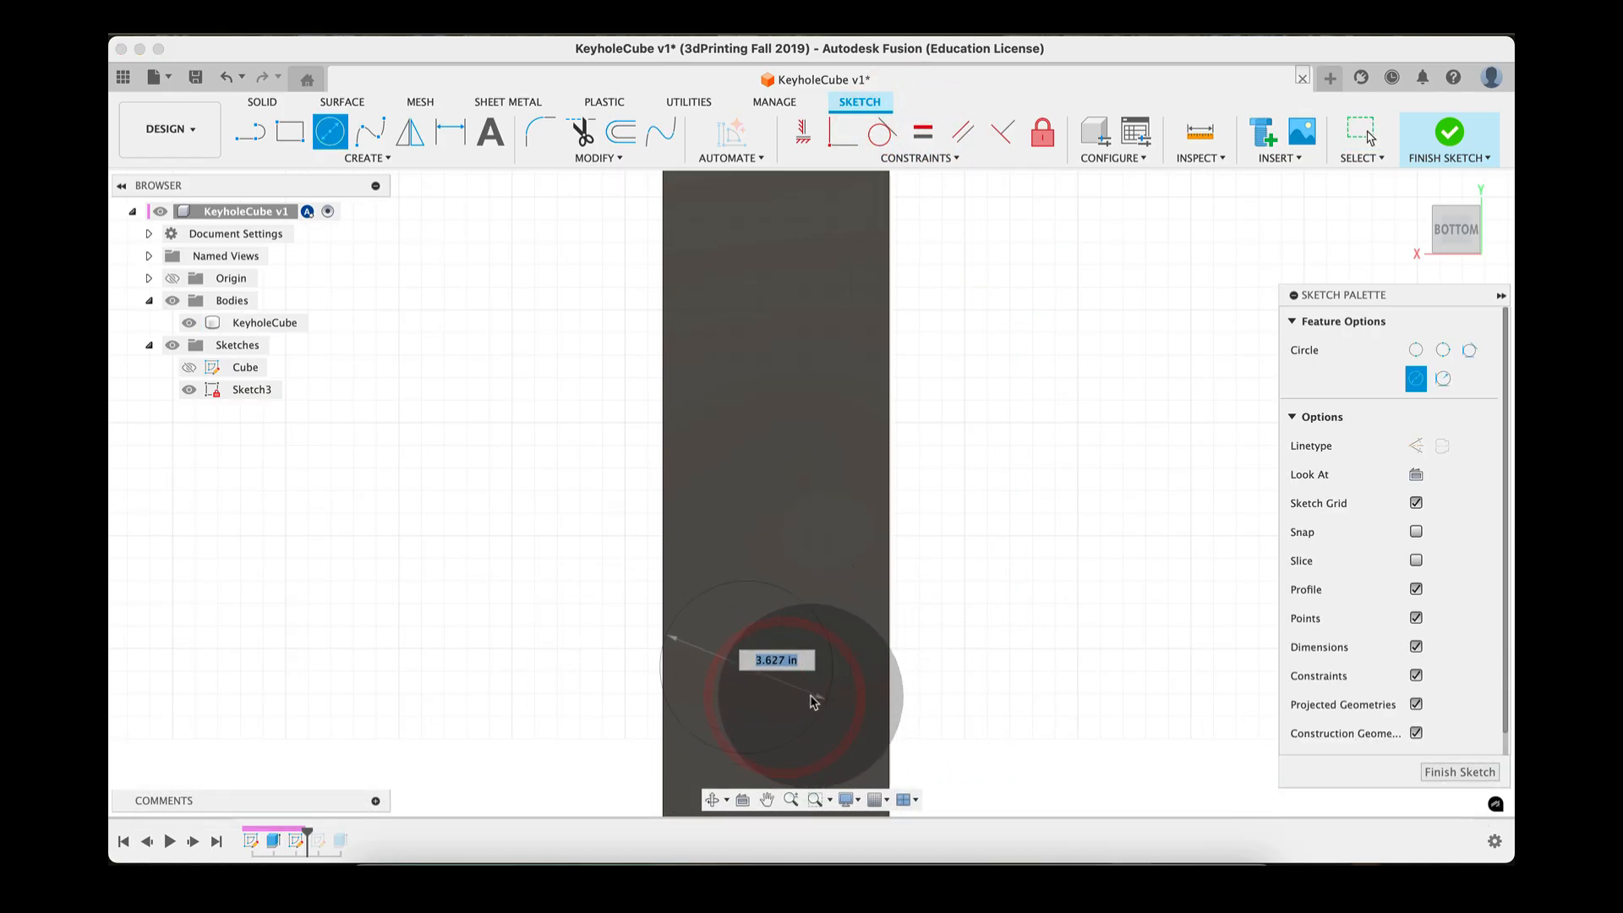
click(785, 688)
Extrude the circle 2.262 in outward as a Join and roll the timeline forward to its end
key(e)
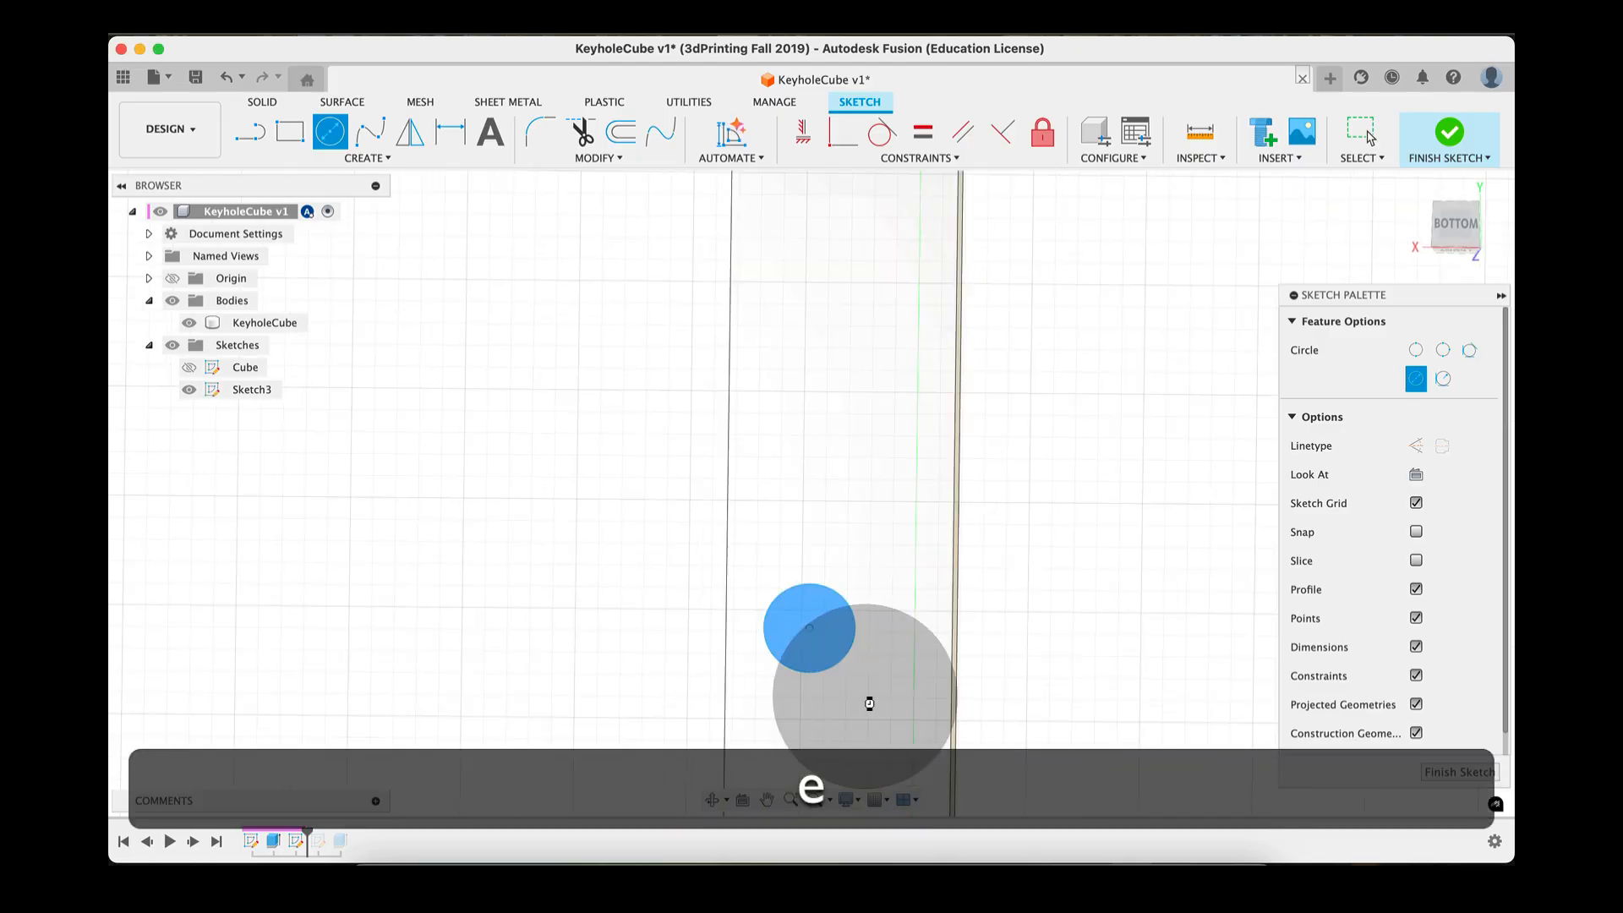
drag(1003, 509, 1004, 416)
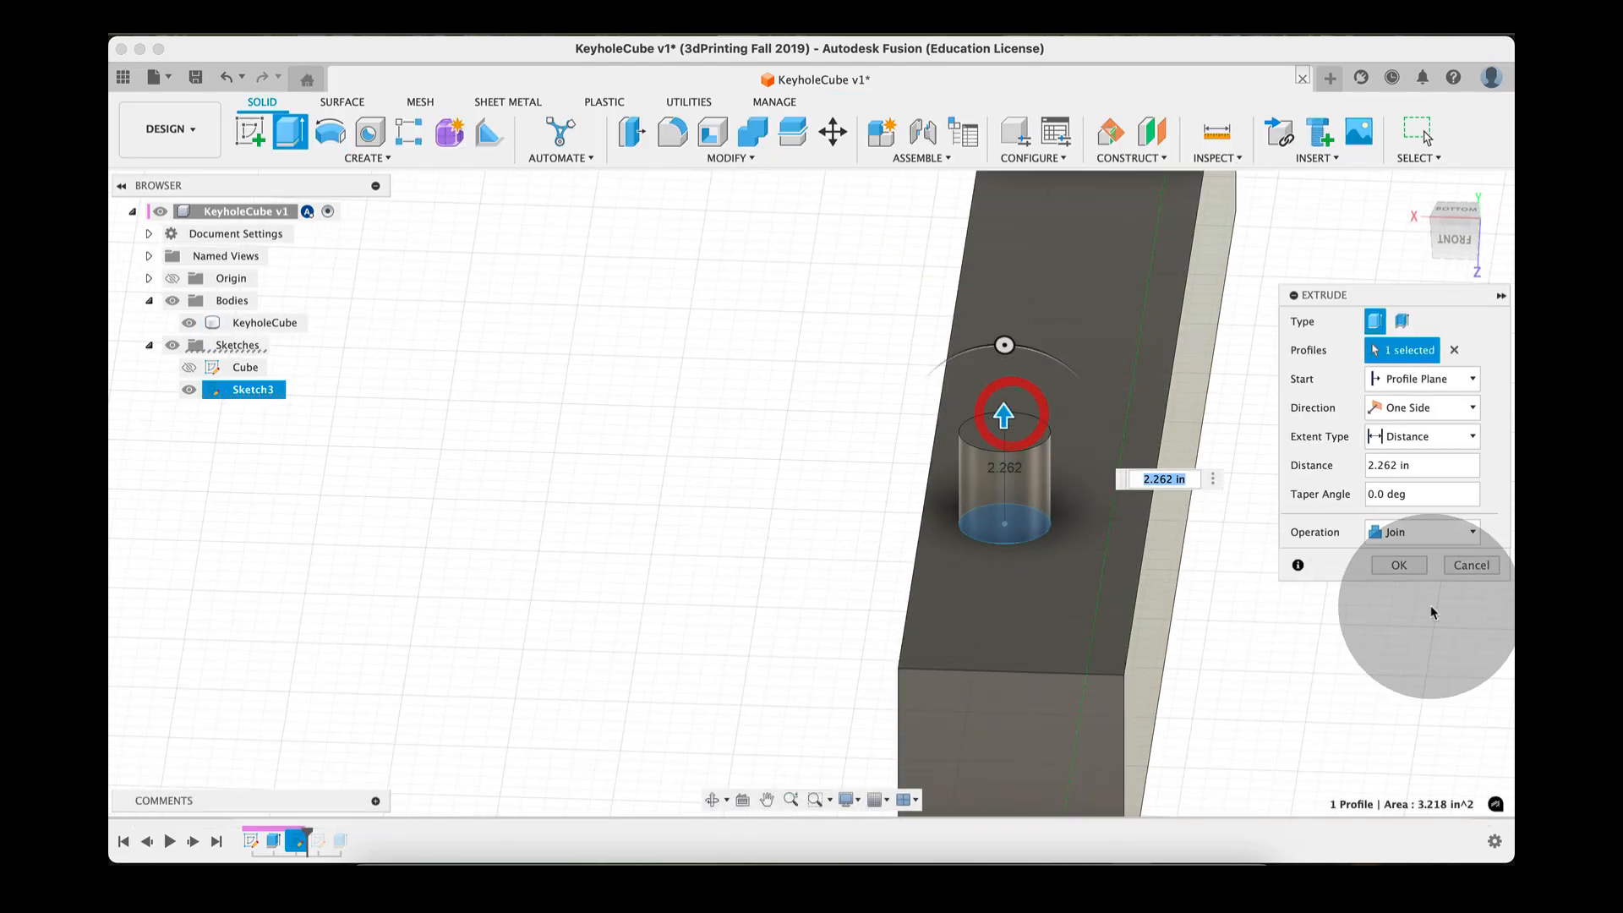
click(1396, 565)
shift+middle_drag(843, 663, 859, 656)
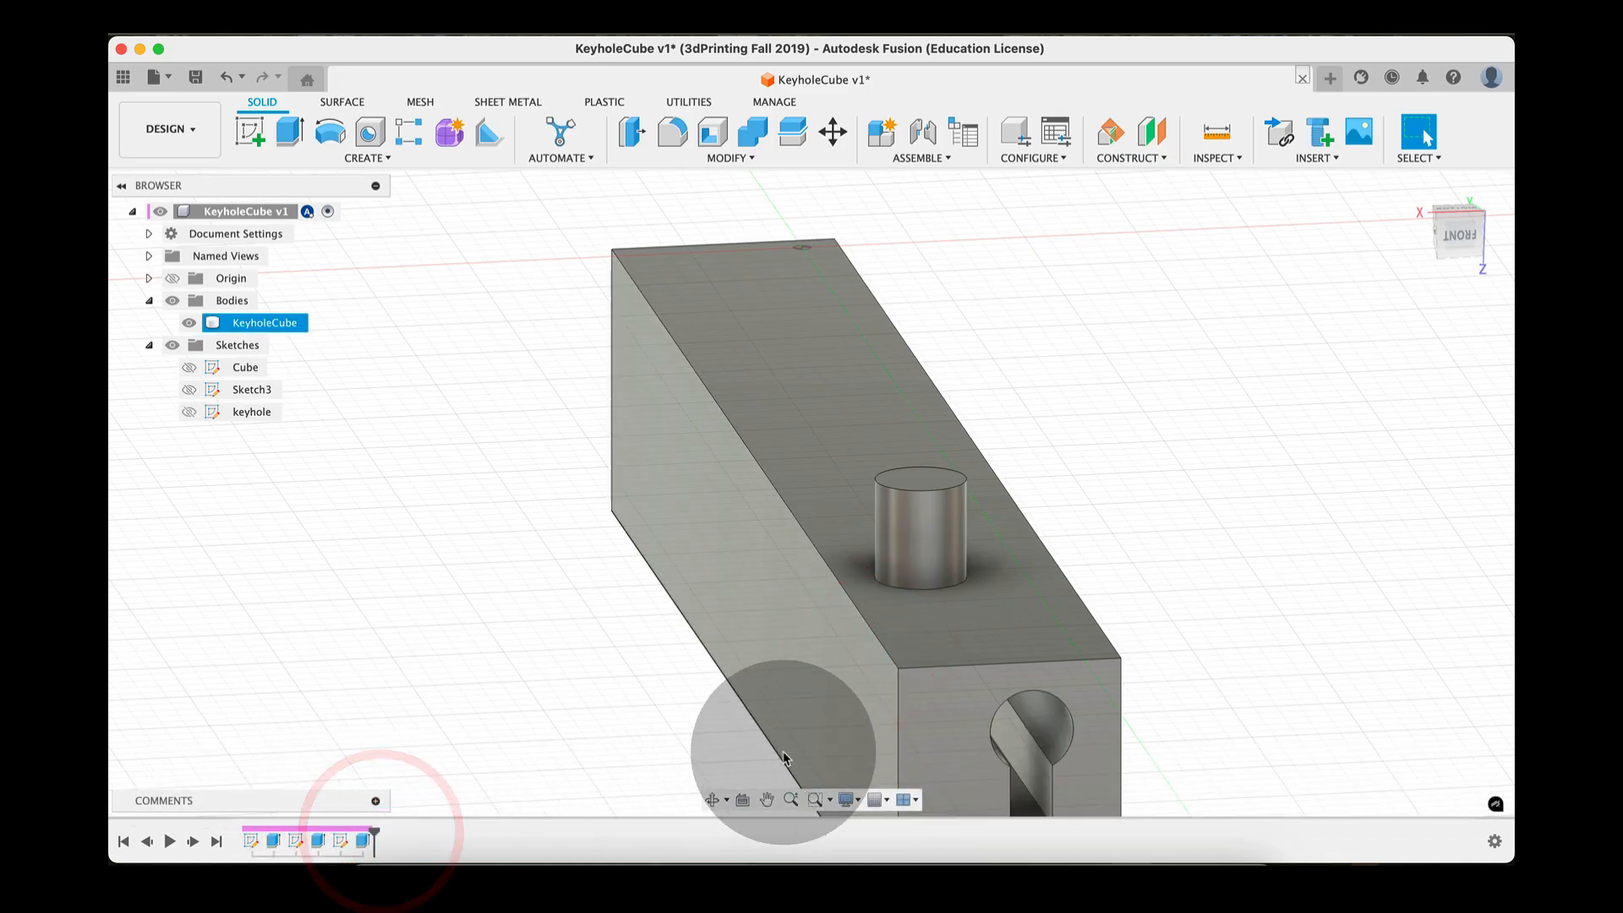
middle_drag(744, 720, 674, 569)
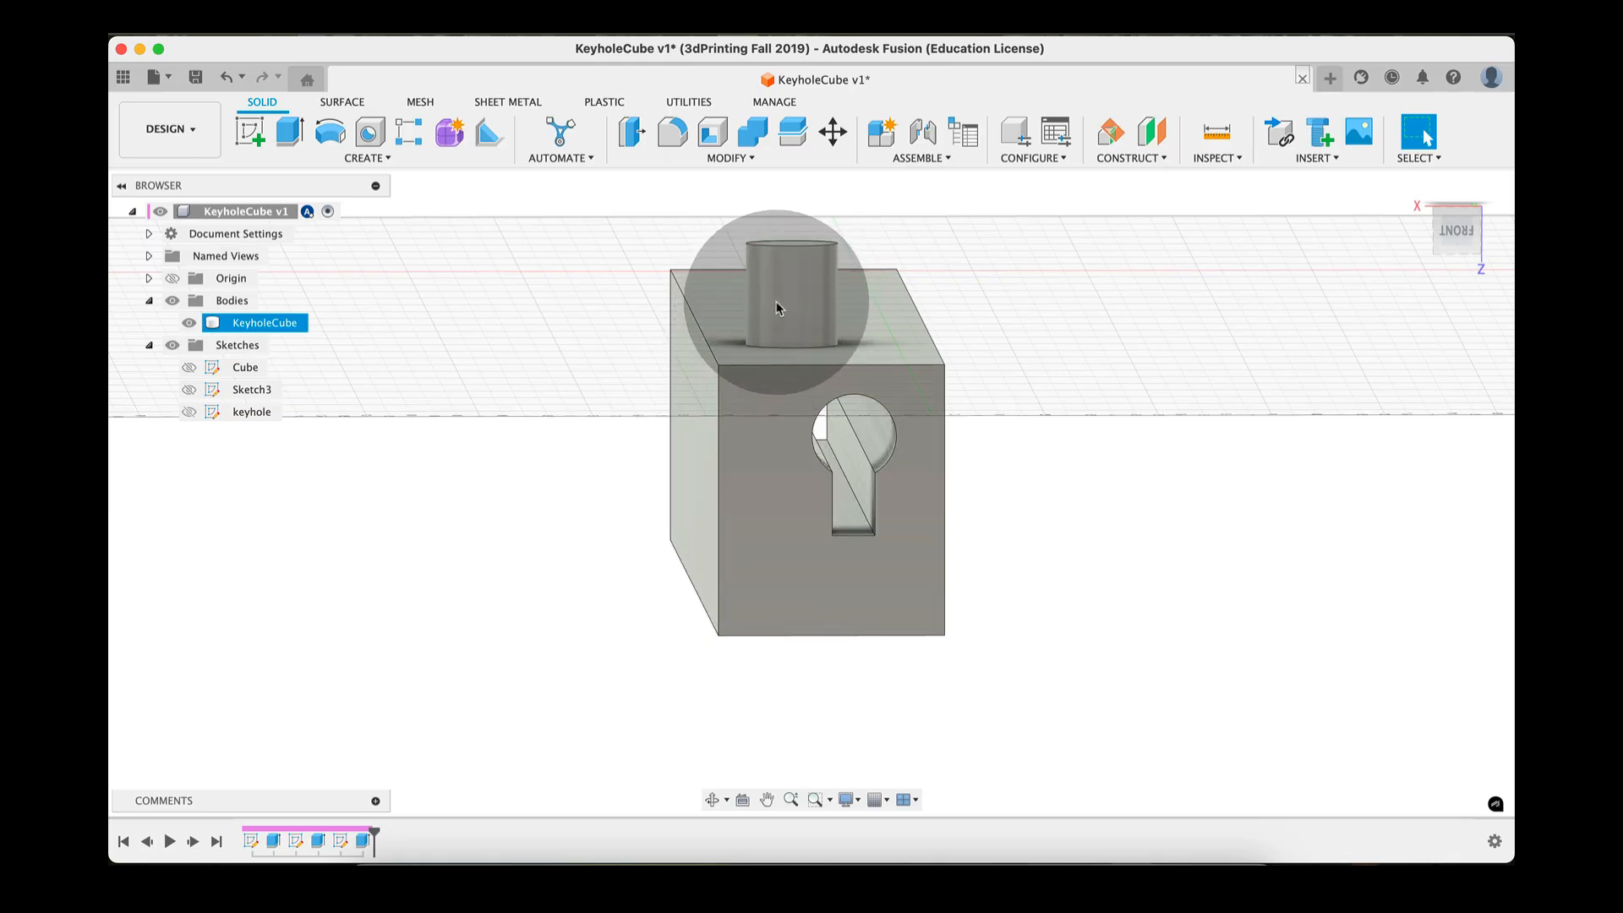
Edit the cylinder's extrusion, setting its distance to -8.012 in so it passes through the block and out the opposite face
double_click(320, 841)
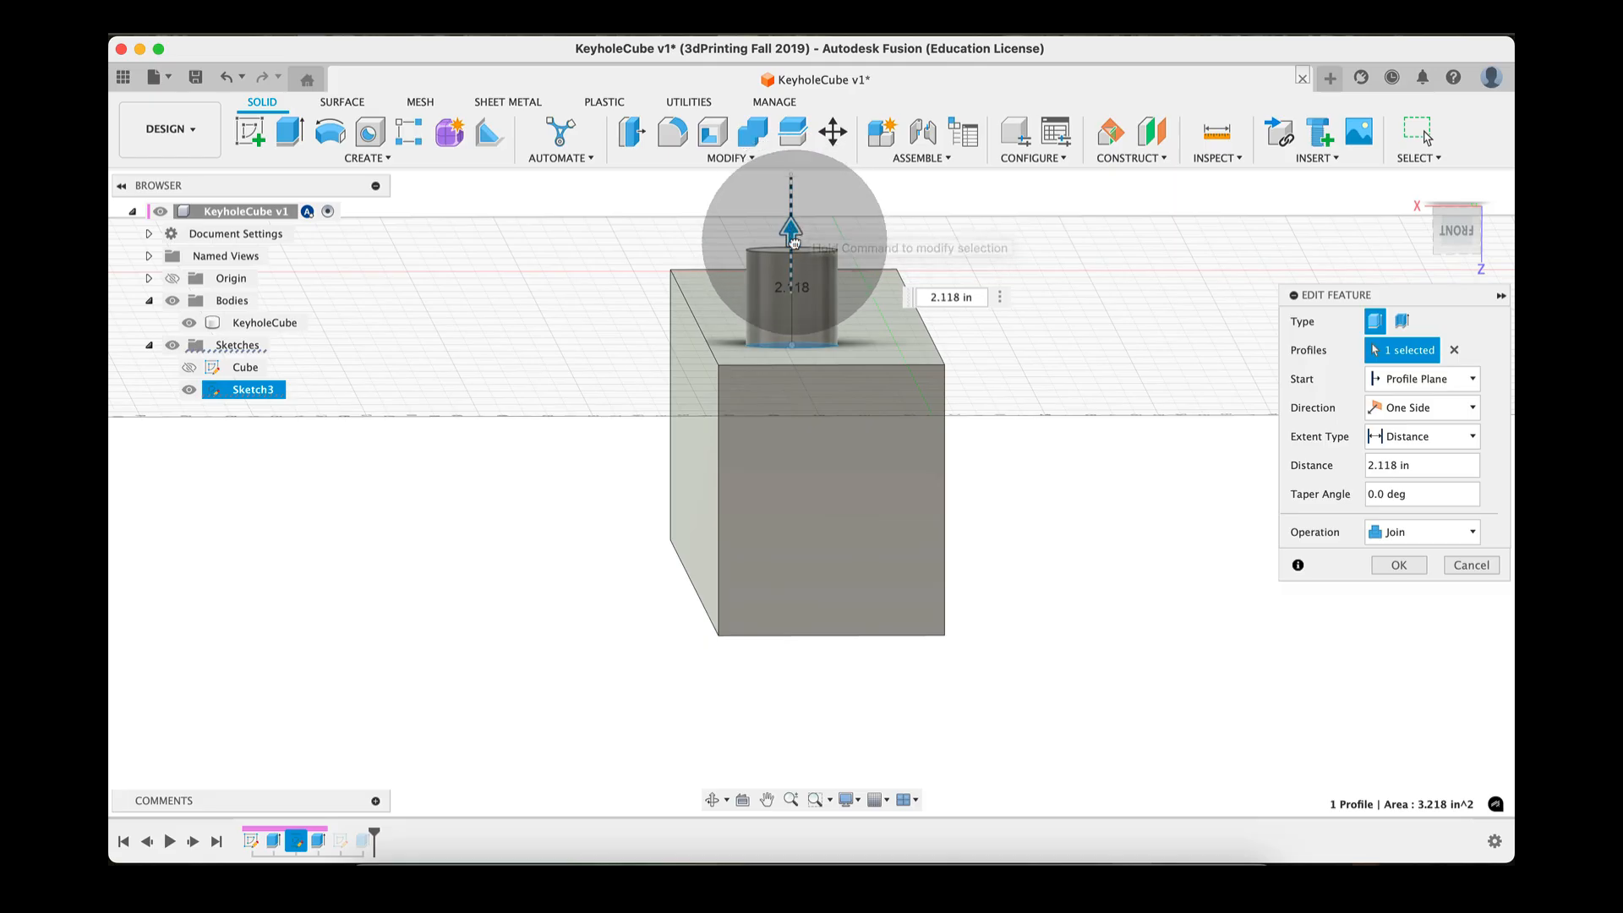
drag(793, 243, 746, 691)
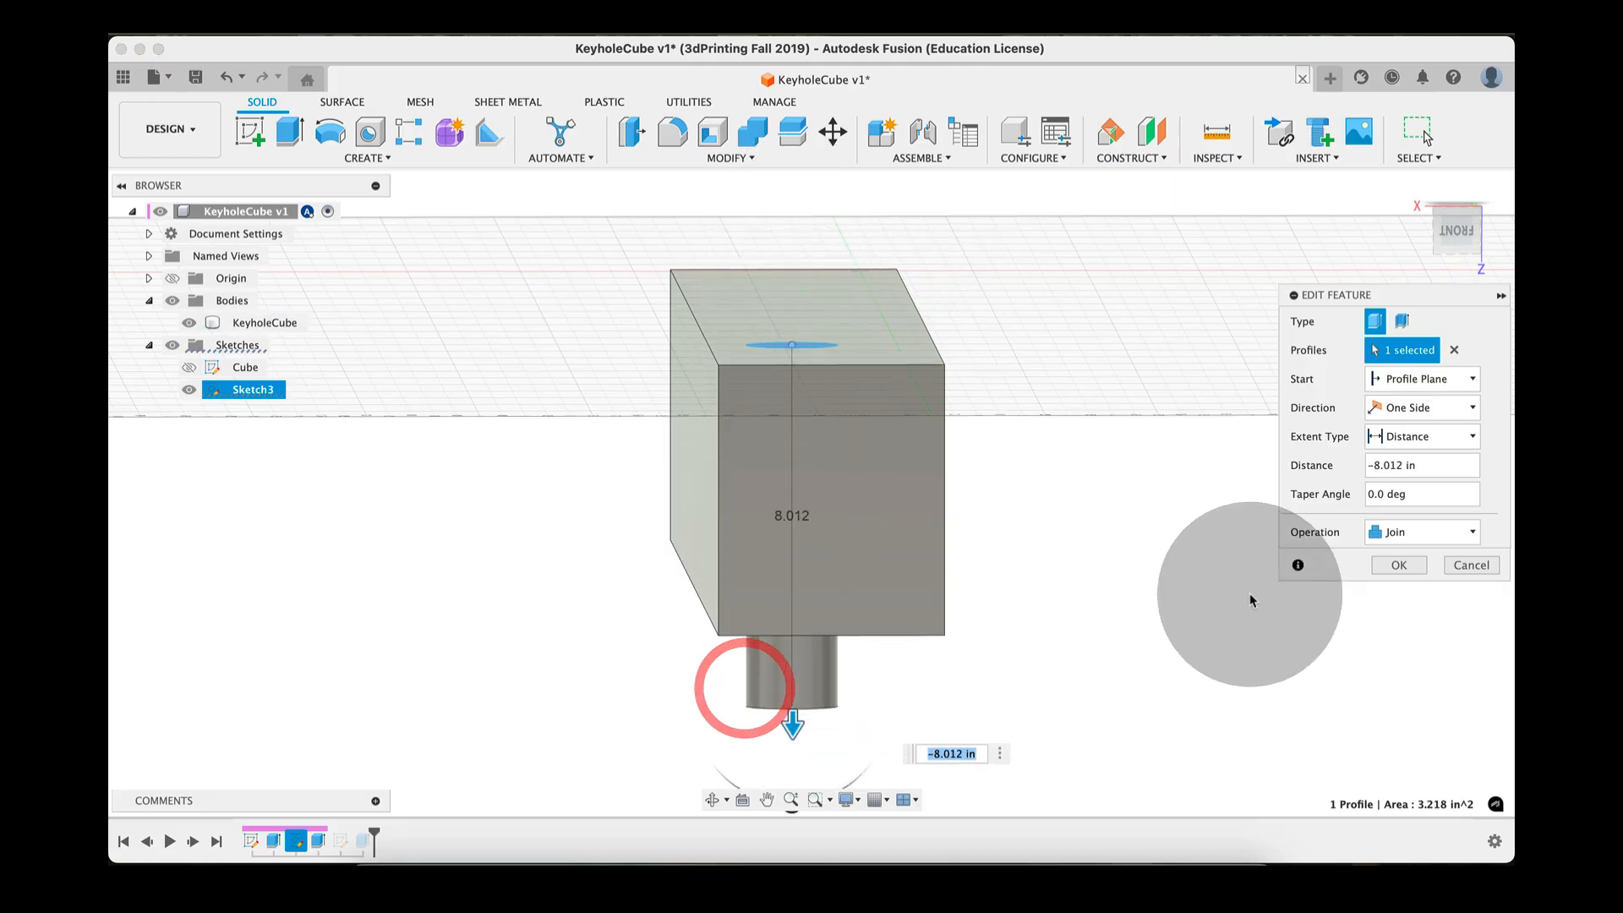
click(1395, 565)
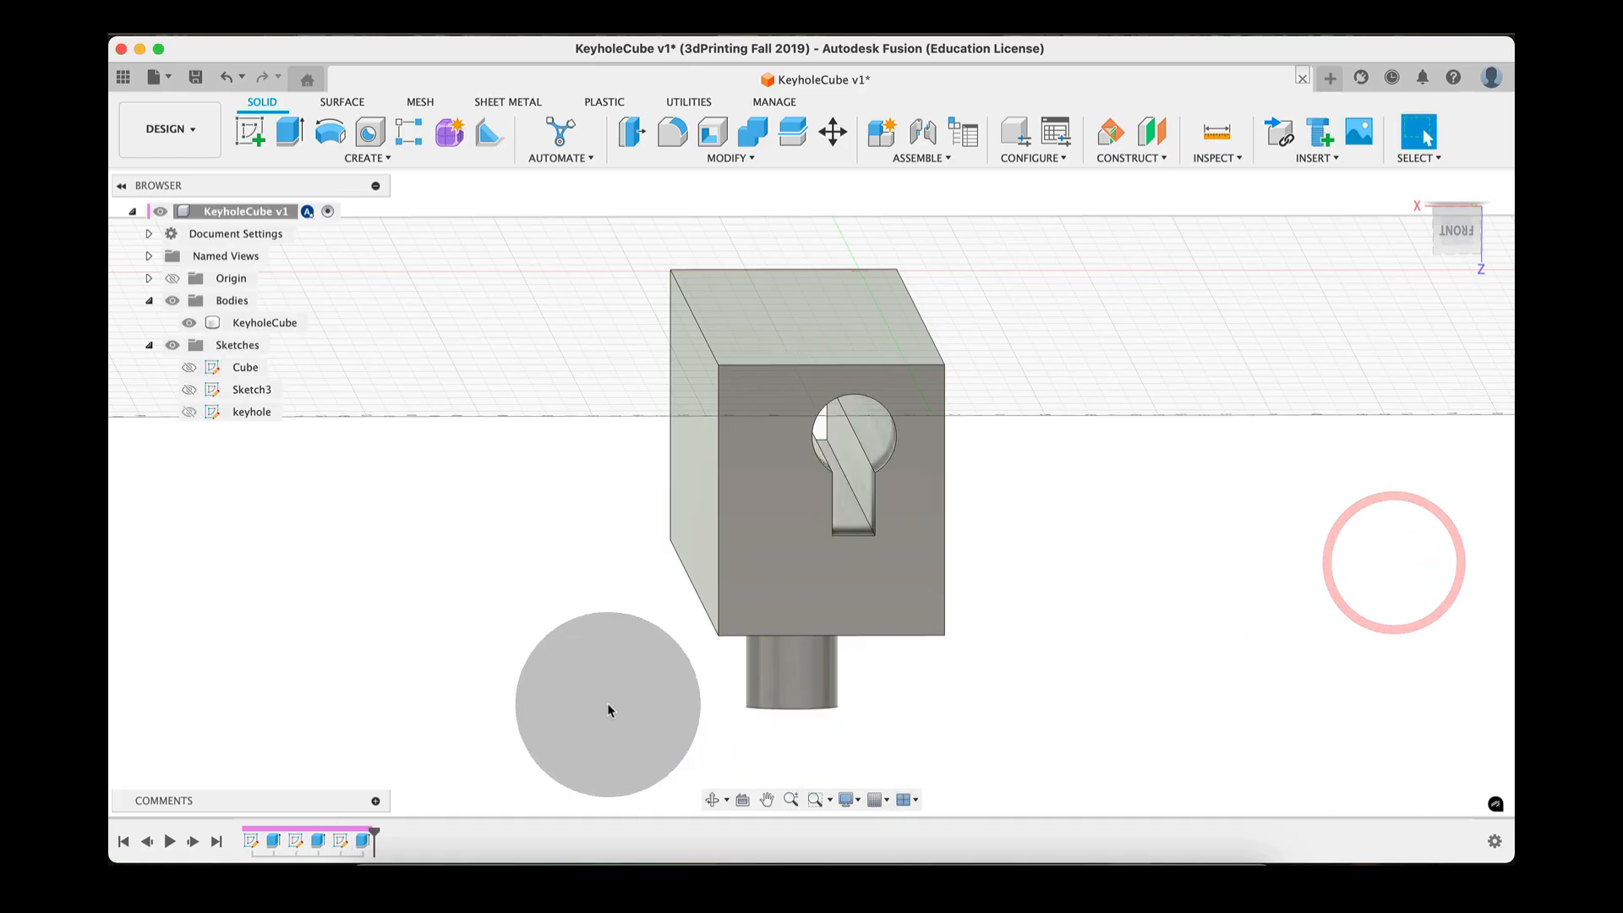
shift+middle_drag(779, 622, 747, 537)
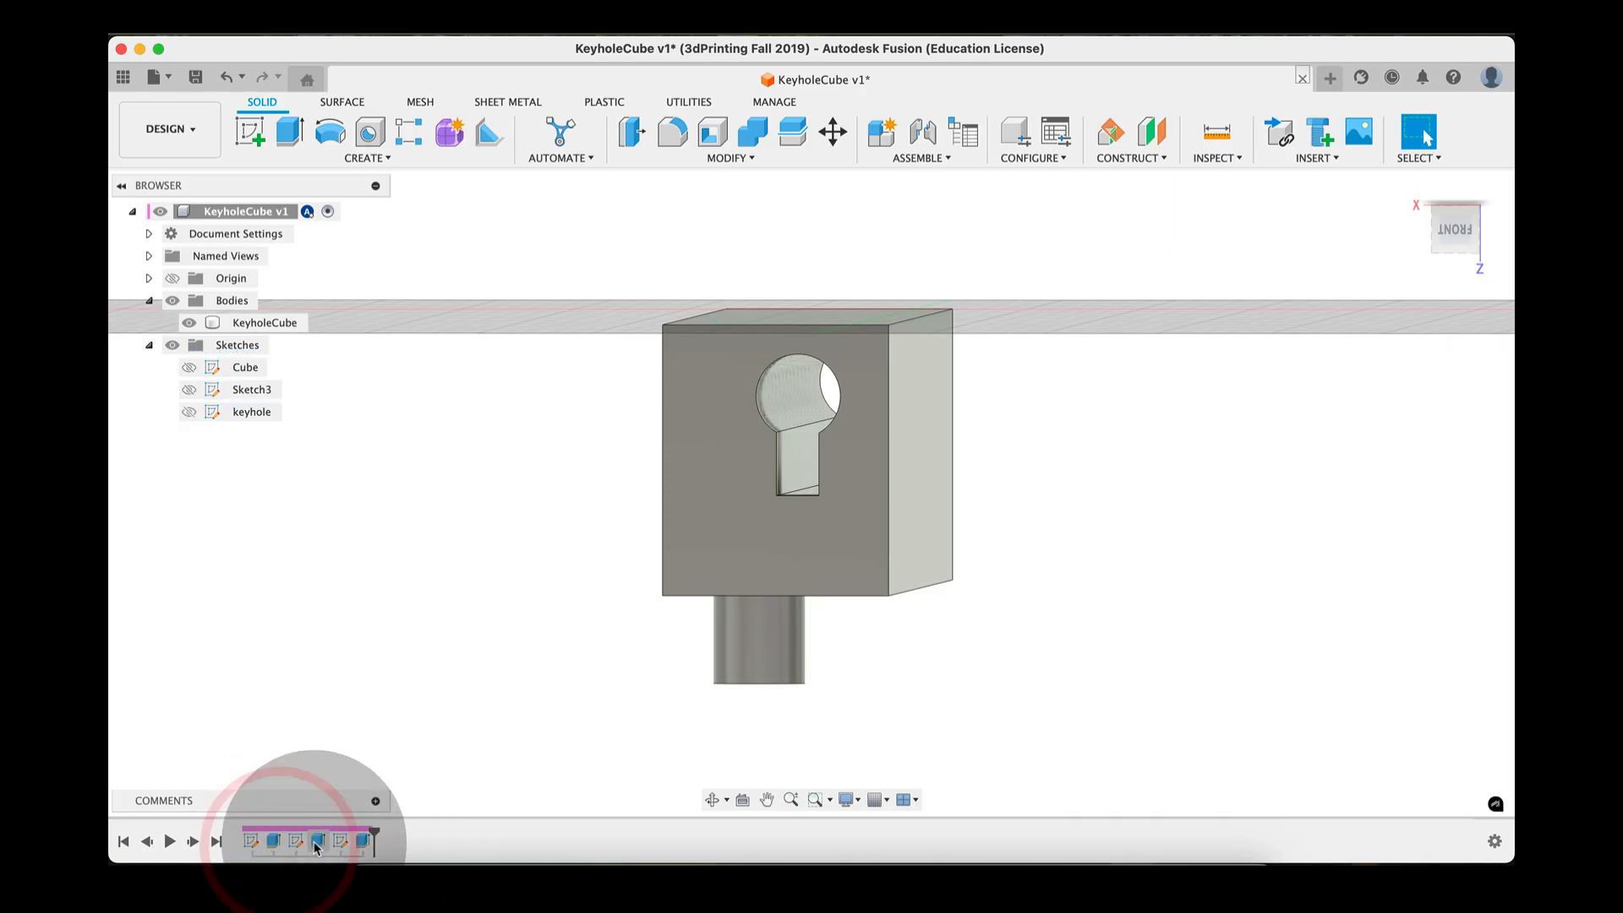
Reorder the timeline so the cylinder's extrusion comes after the keyhole cut, and inspect the cylinder inside the keyhole
click(375, 846)
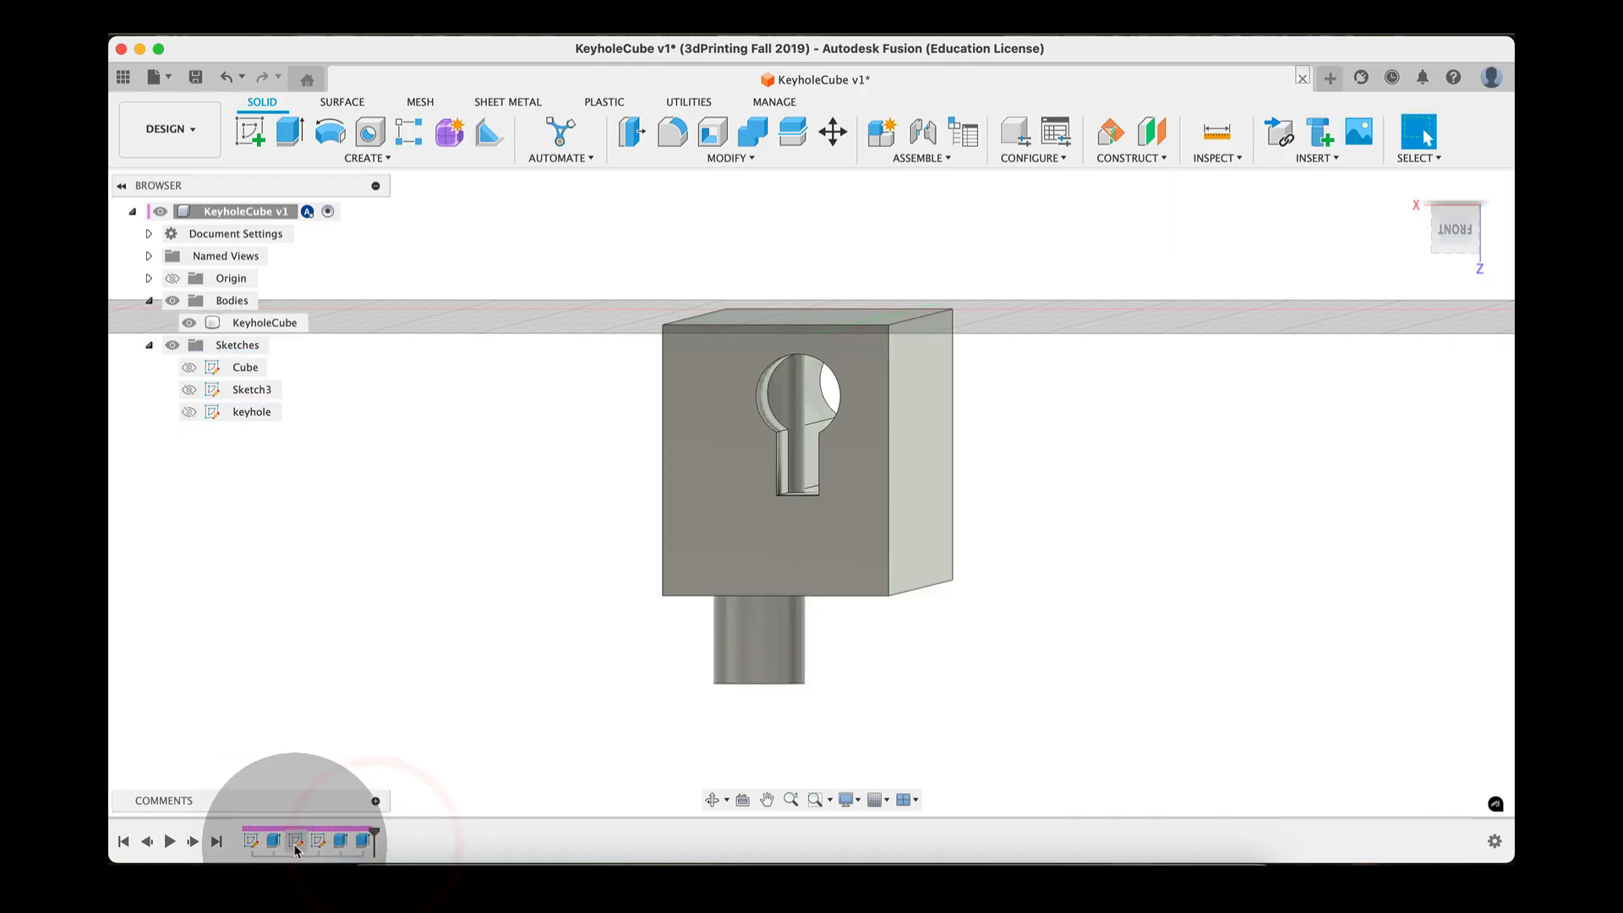
shift+middle_drag(587, 636, 595, 646)
scroll(792, 508, down, 2)
scroll(794, 509, up, 3)
mouse_move(797, 499)
shift+middle_down()
mouse_move(775, 474)
mouse_move(786, 484)
shift+middle_up()
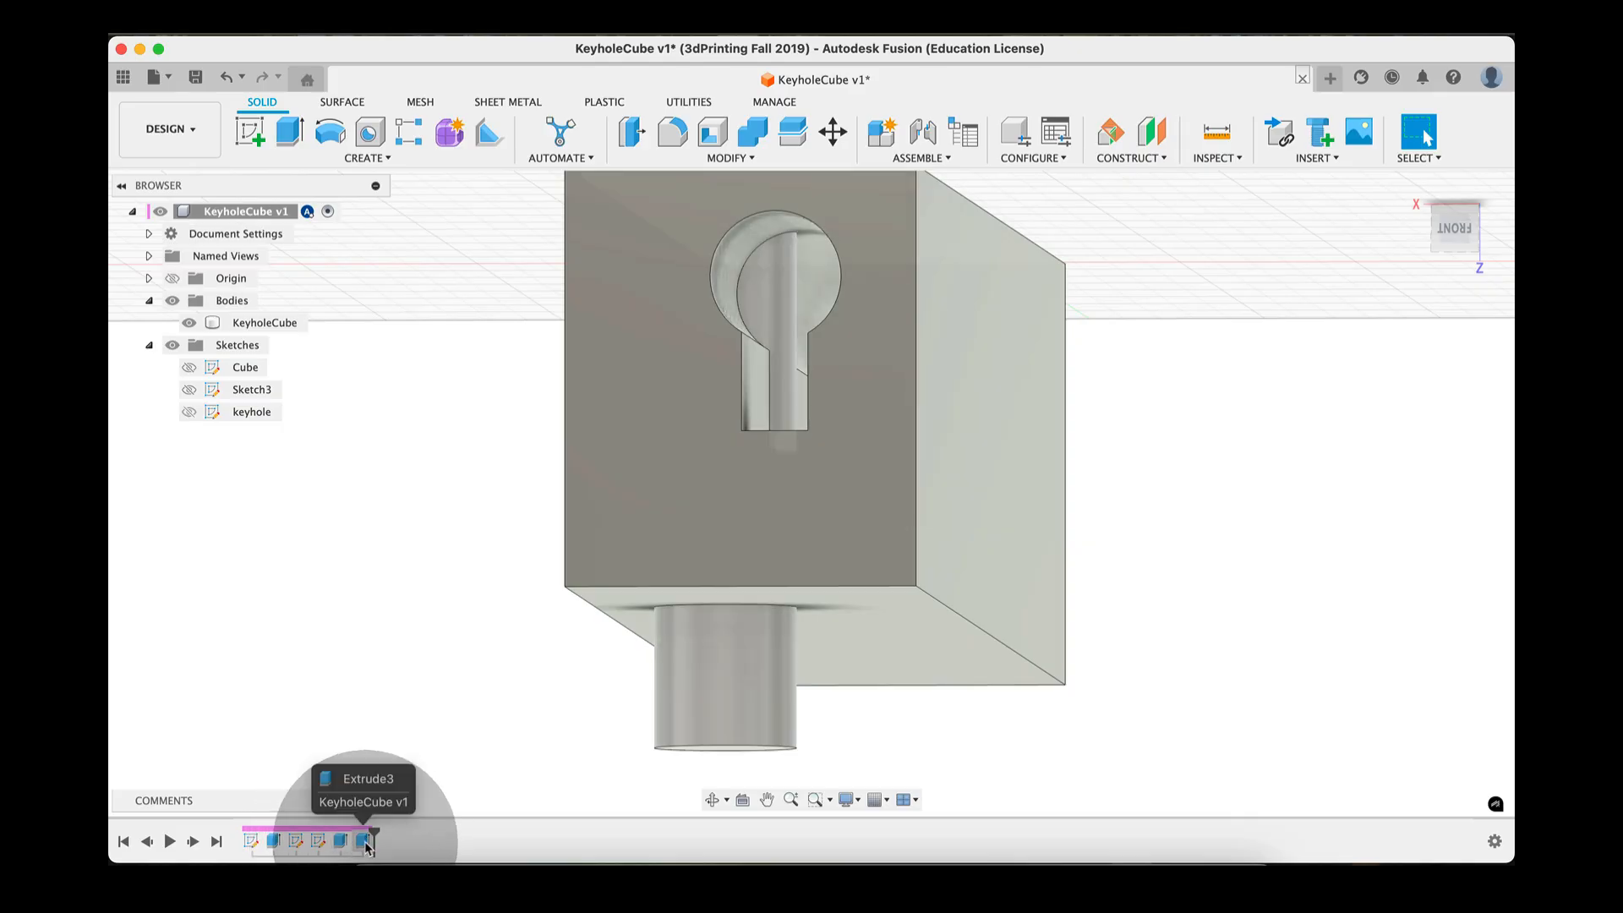
scroll(750, 432, up, 3)
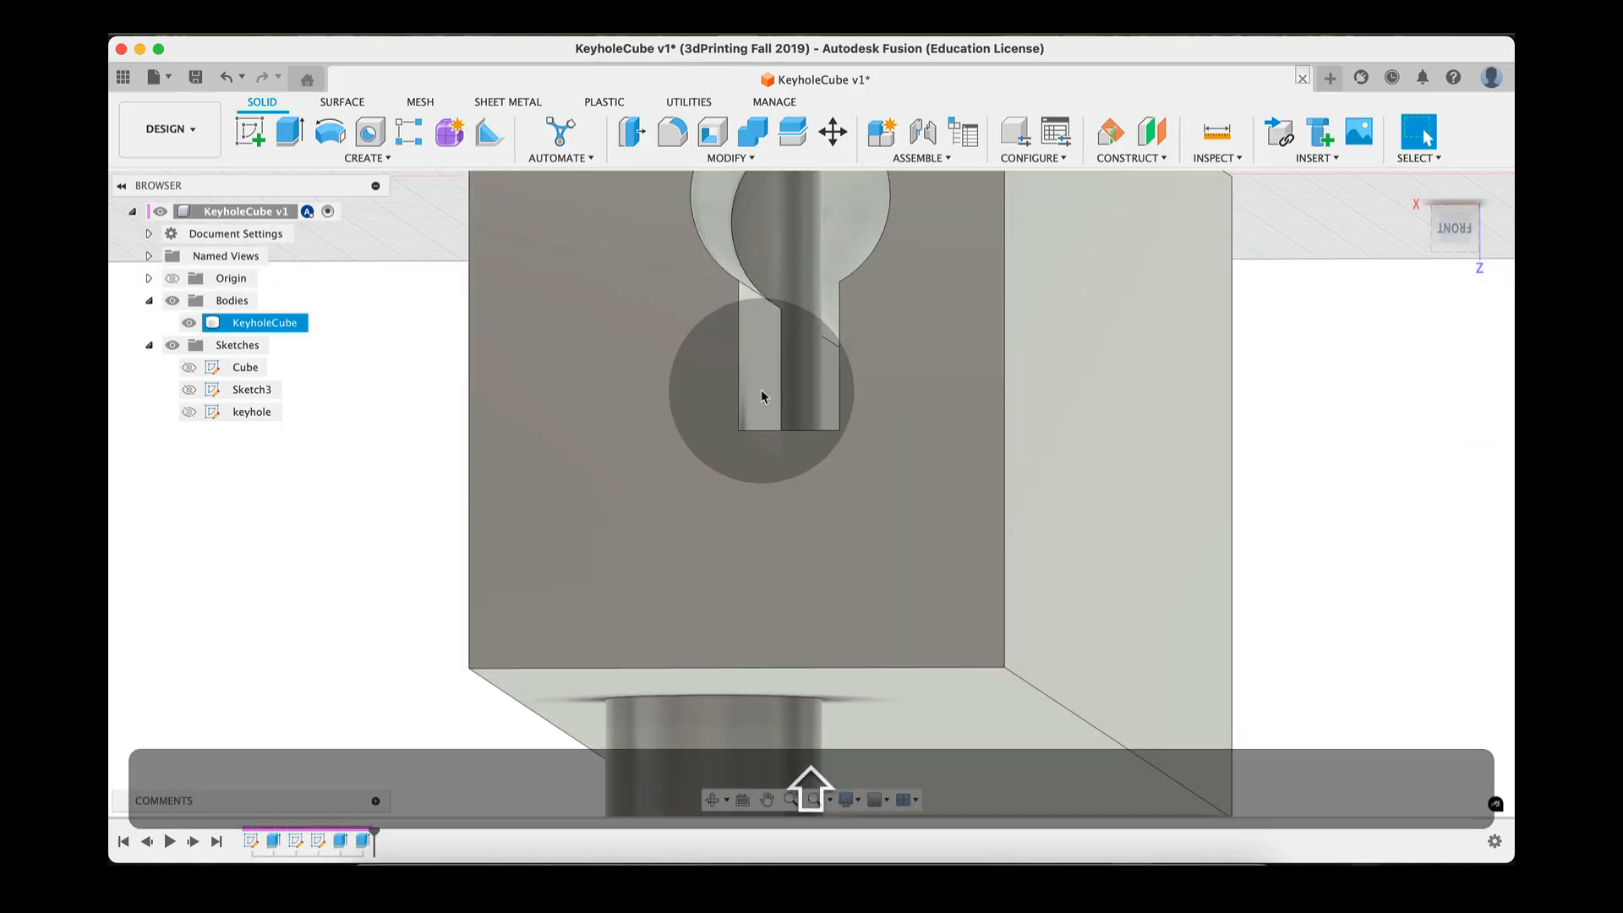
shift+middle_drag(764, 393, 761, 398)
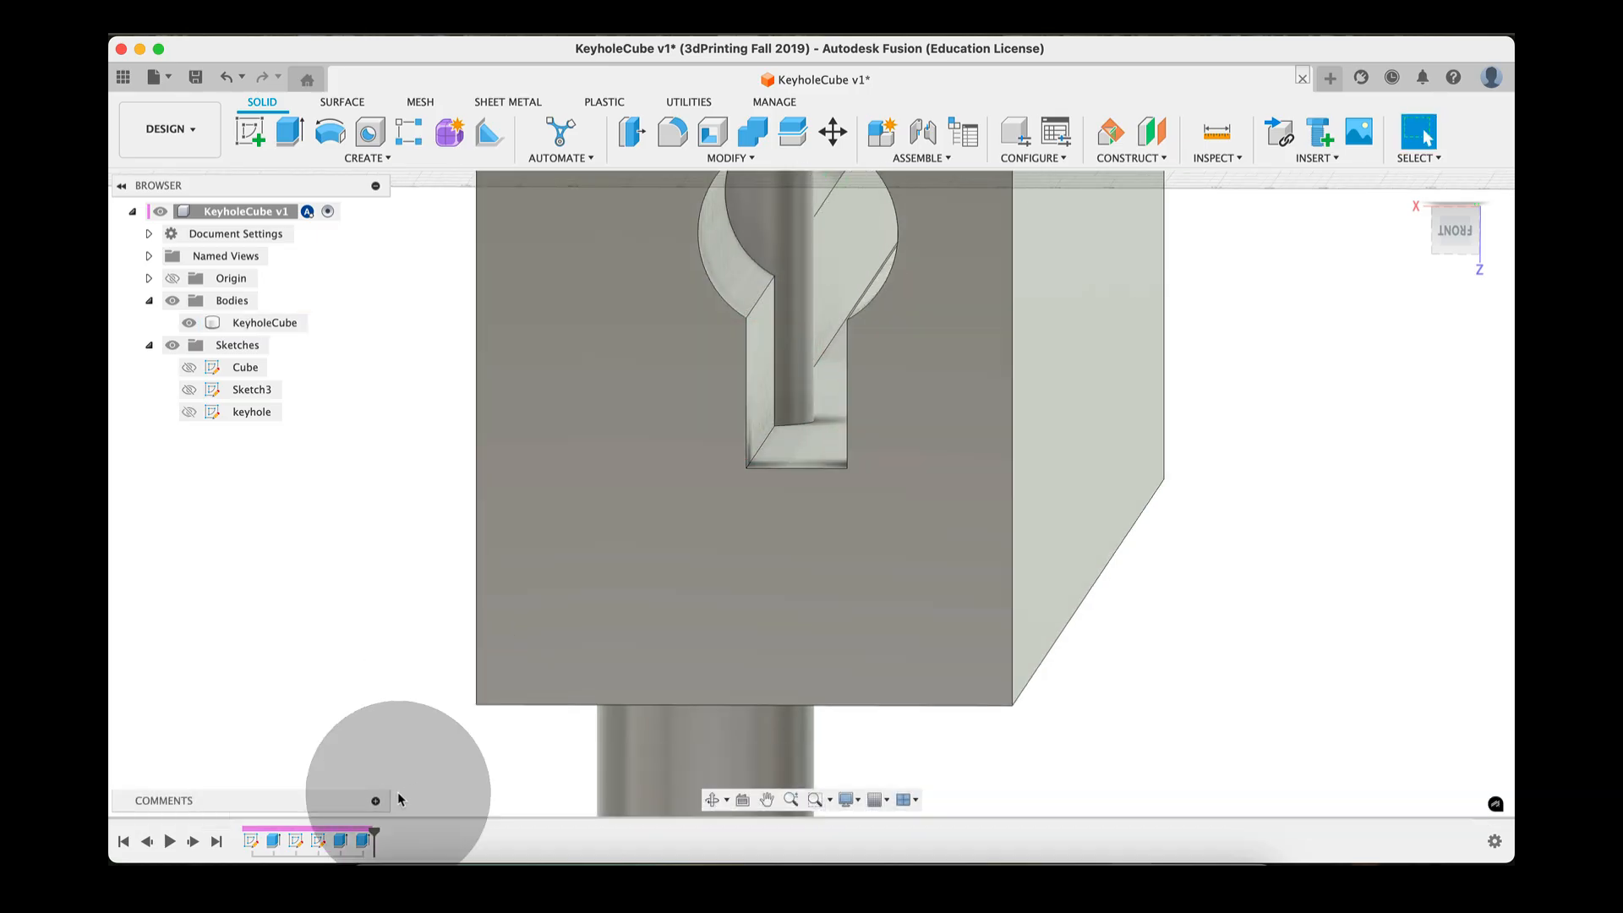
Move the cylinder's extrusion back before the keyhole sketch and cut in the timeline, and inspect the keyhole opening
click(364, 841)
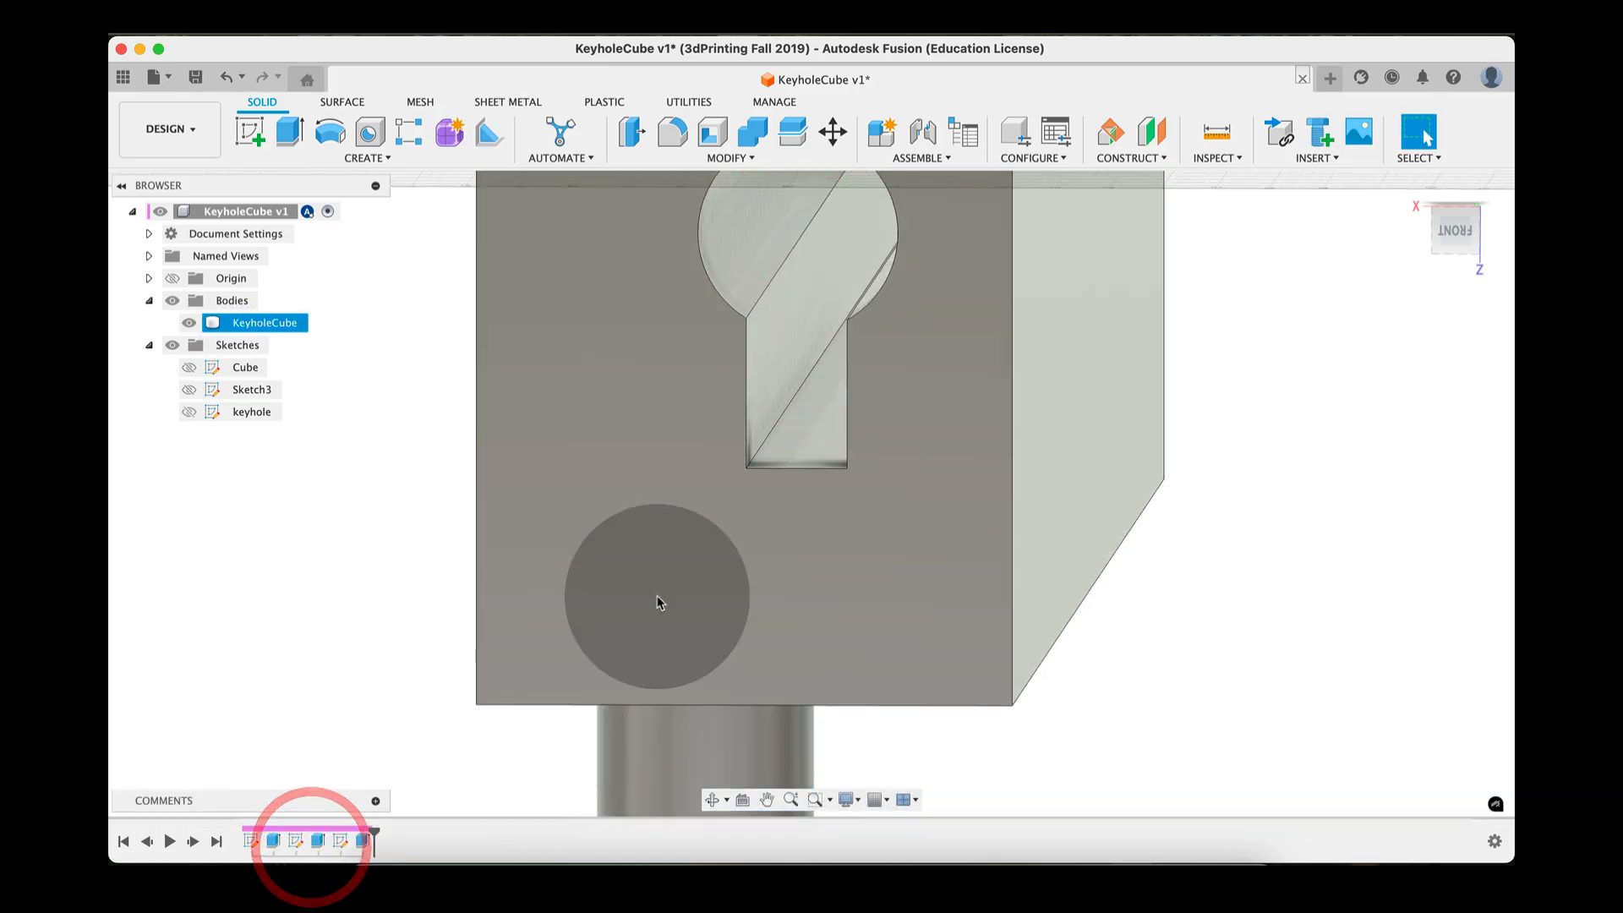
shift+middle_drag(905, 485, 909, 542)
scroll(892, 523, up, 3)
scroll(893, 524, down, 5)
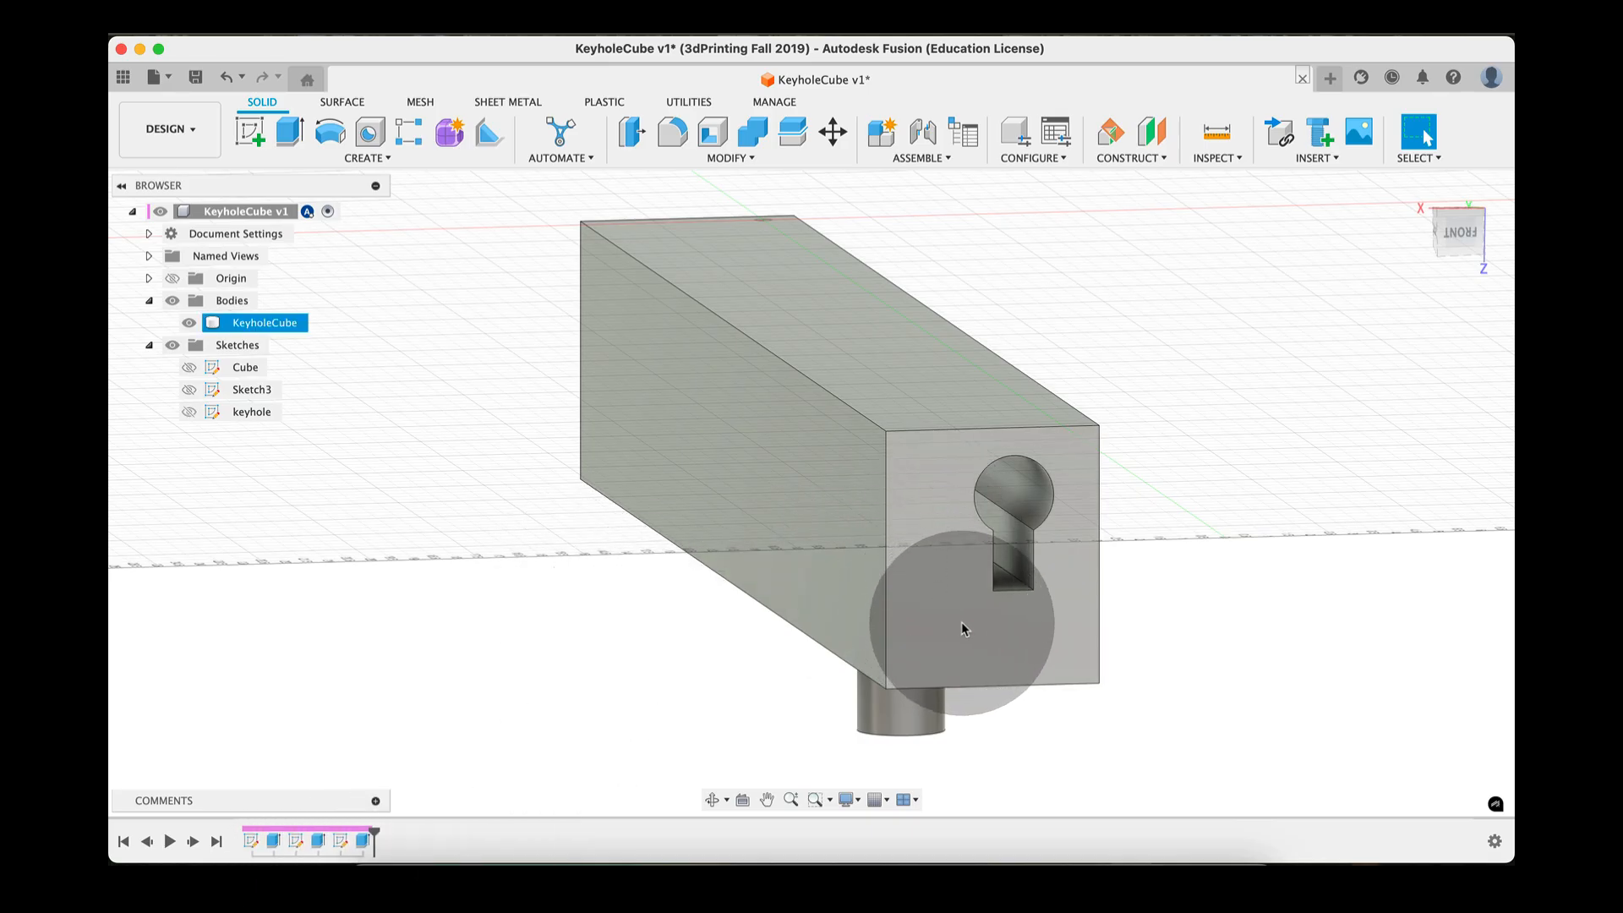
shift+middle_drag(966, 625, 931, 612)
click(925, 612)
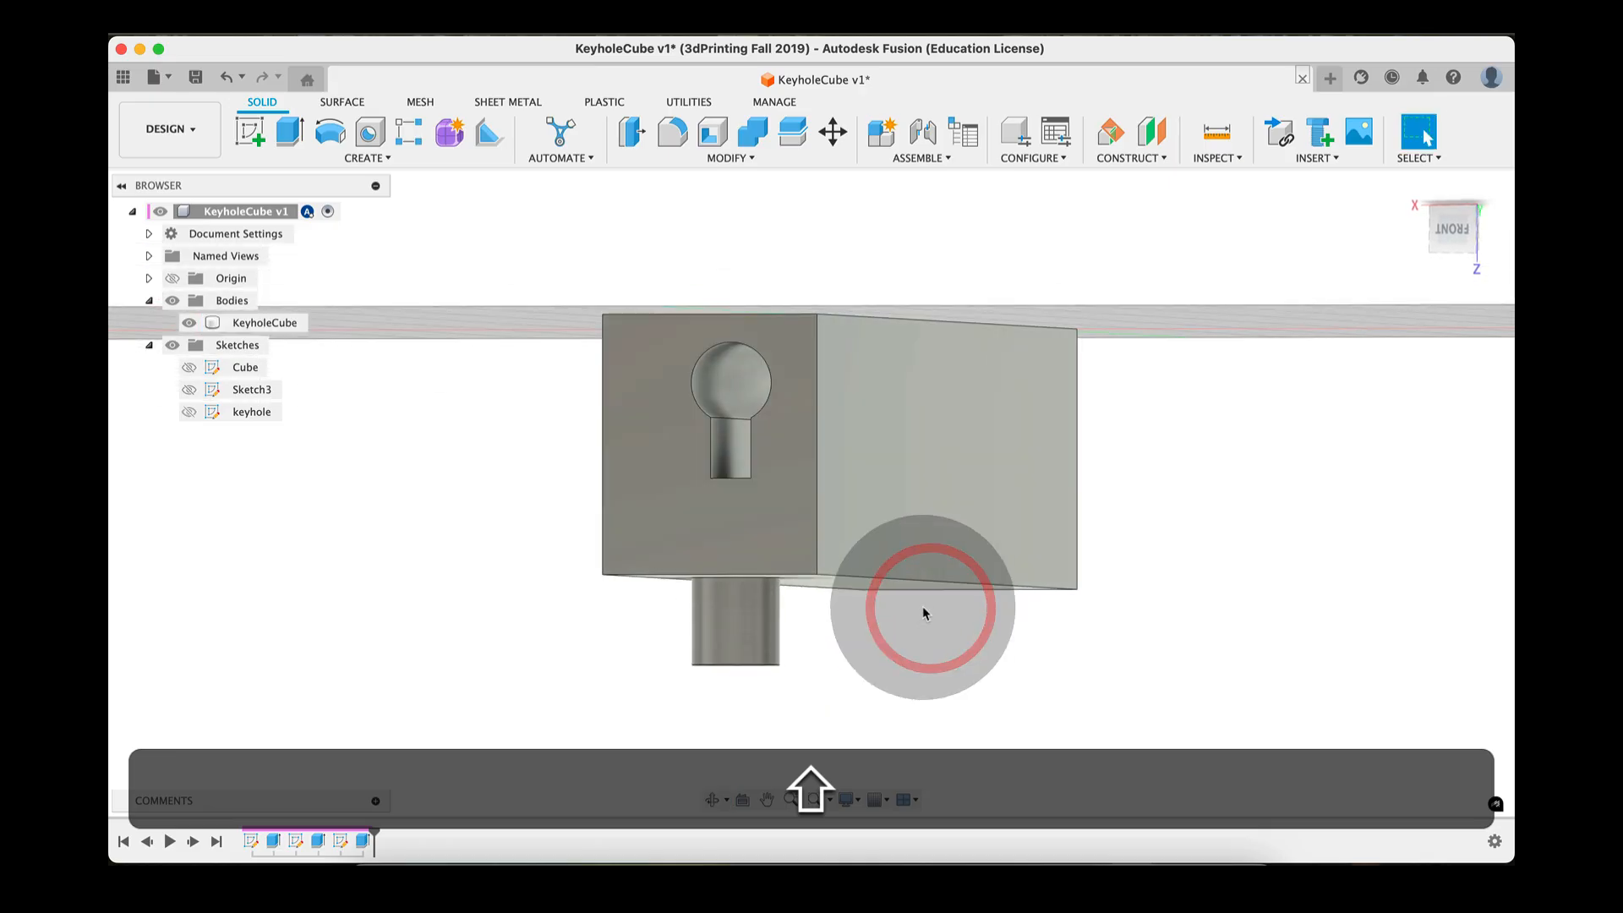